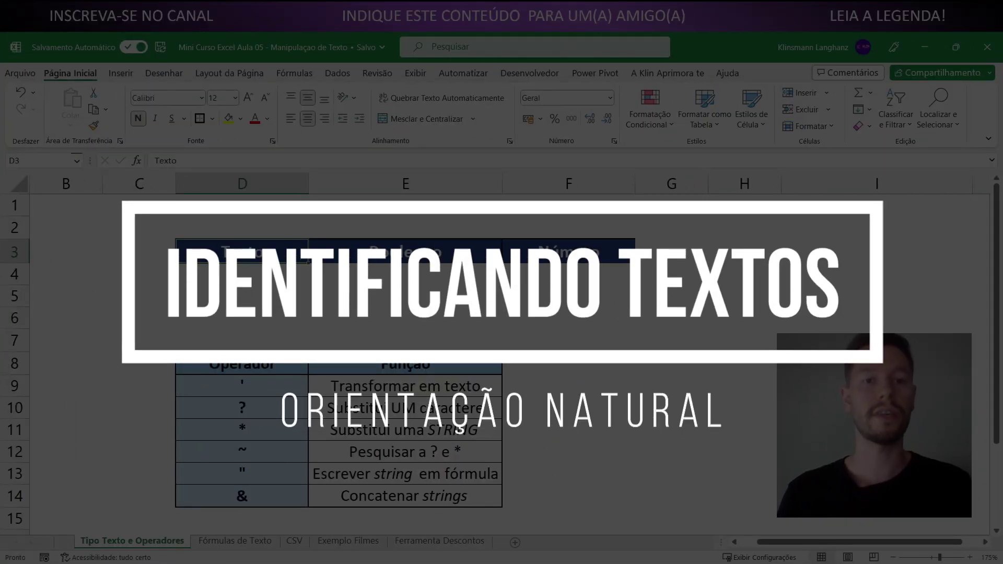
# - Fill row 4 beneath the headers with the sample values Klin Aprimora under Texto, VERDADEIRO under Booleano and 500 under Número
pyautogui.click(481, 251)
pyautogui.click(562, 249)
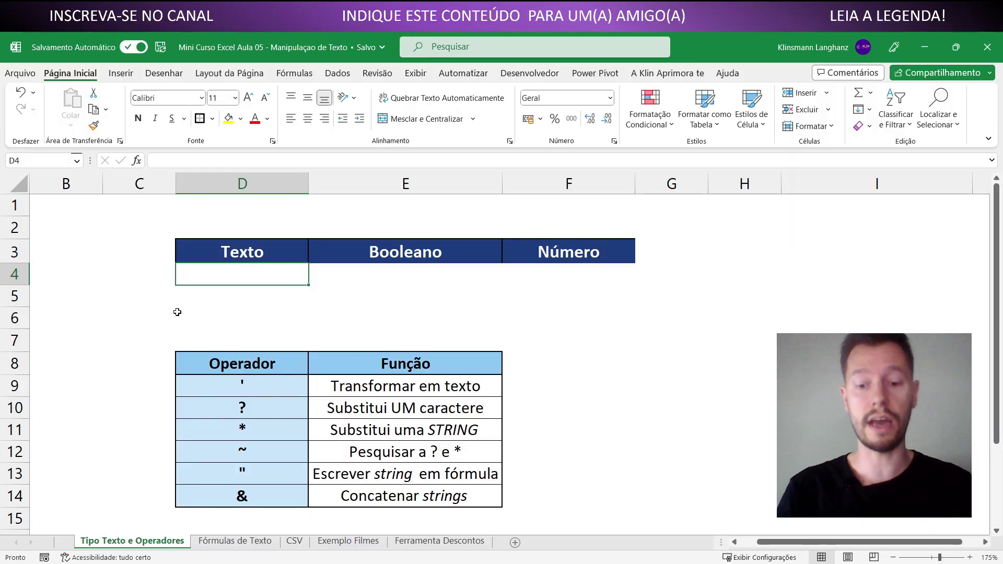
pyautogui.write('Klin Aprimora')
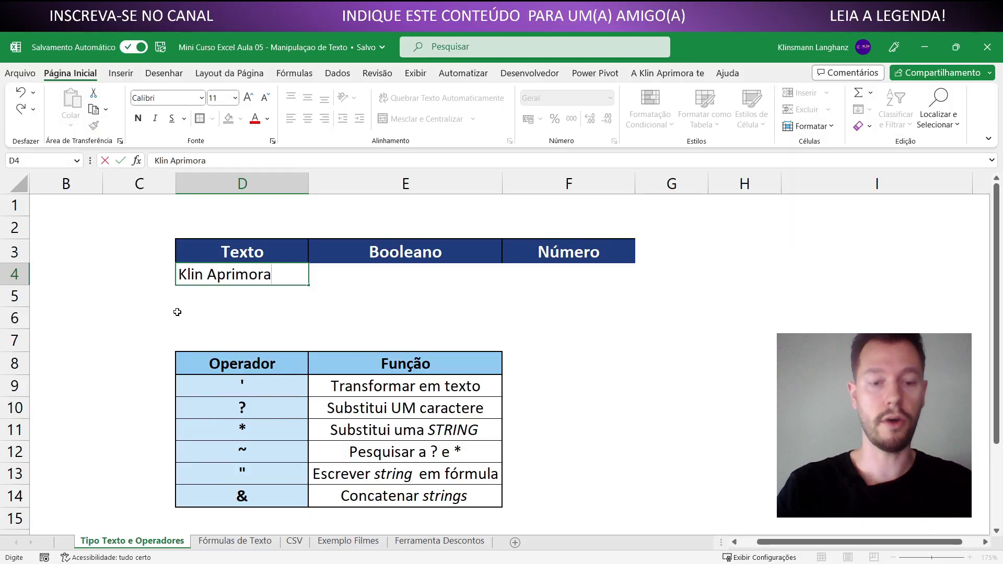
pyautogui.press('Return')
pyautogui.click(338, 272)
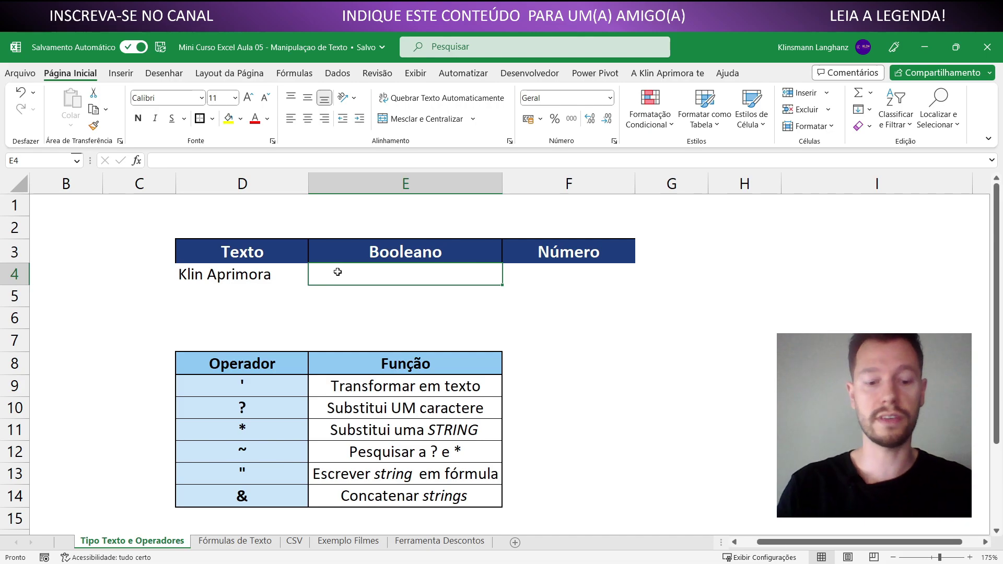
pyautogui.write('VERDADEIRO')
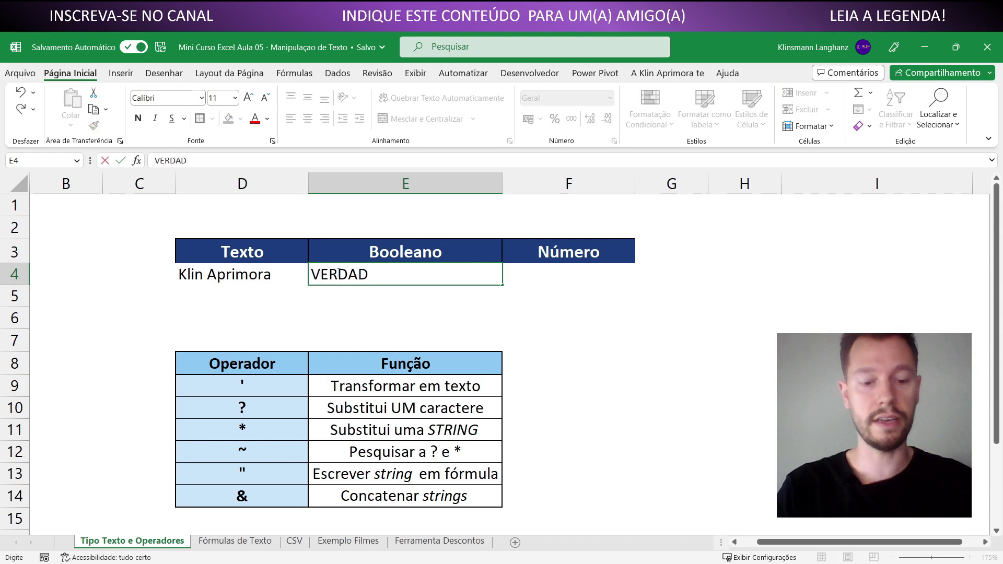
pyautogui.press('Return')
pyautogui.click(520, 272)
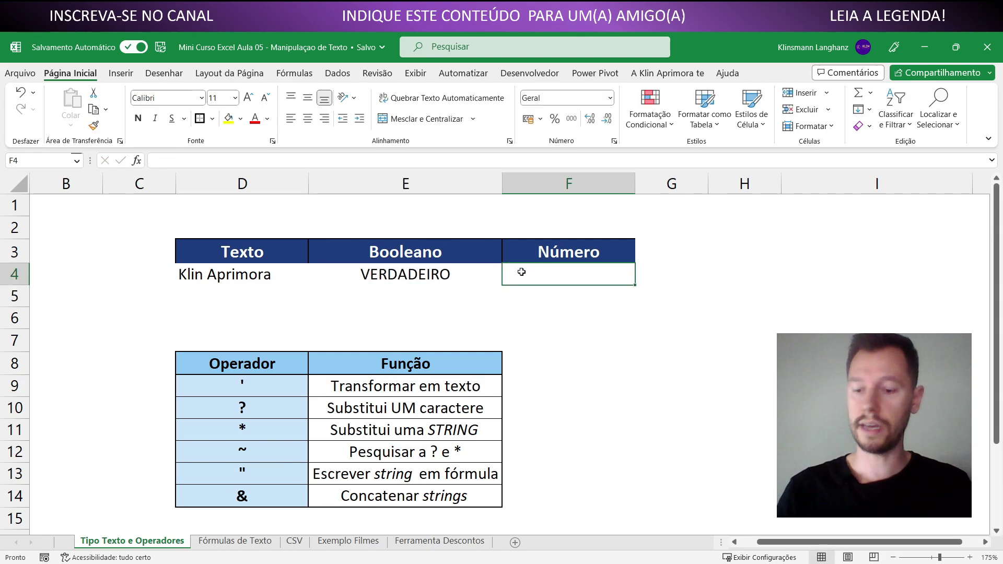
pyautogui.write('500')
pyautogui.press('Return')
# - Compare the default alignment of the text, boolean and number values in D4, E4 and F4
pyautogui.click(410, 246)
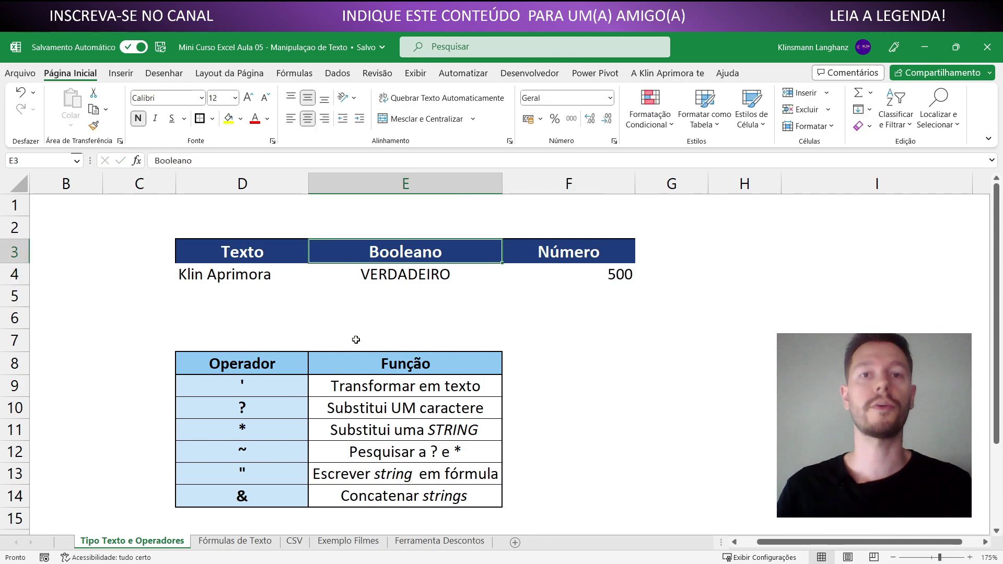
pyautogui.press('Left')
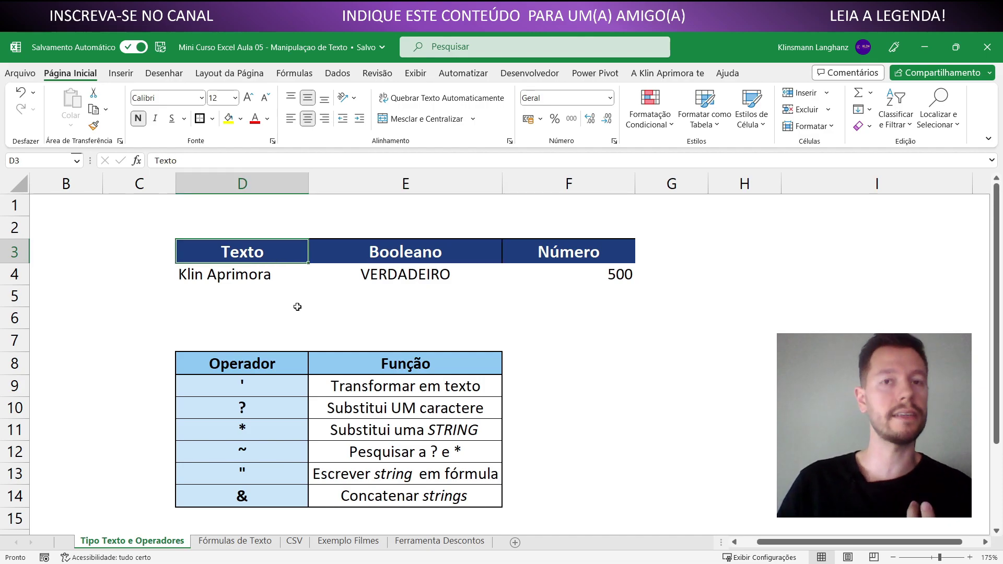
pyautogui.click(270, 275)
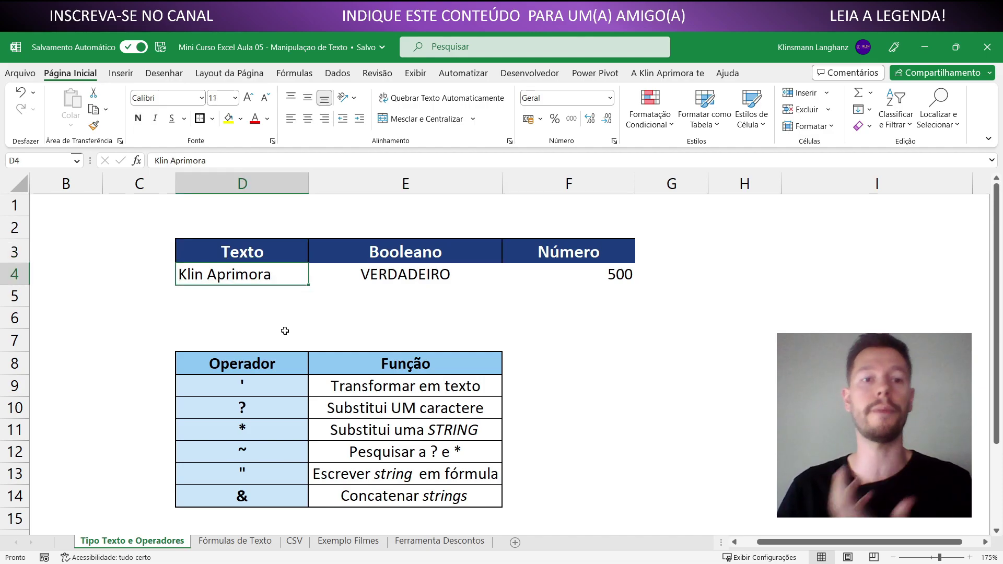
pyautogui.click(365, 281)
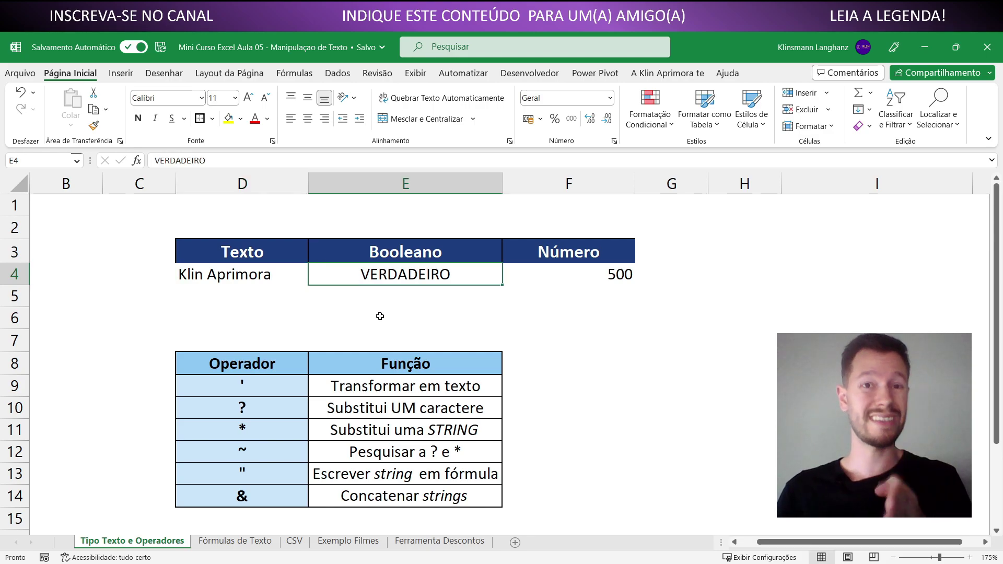
pyautogui.click(545, 276)
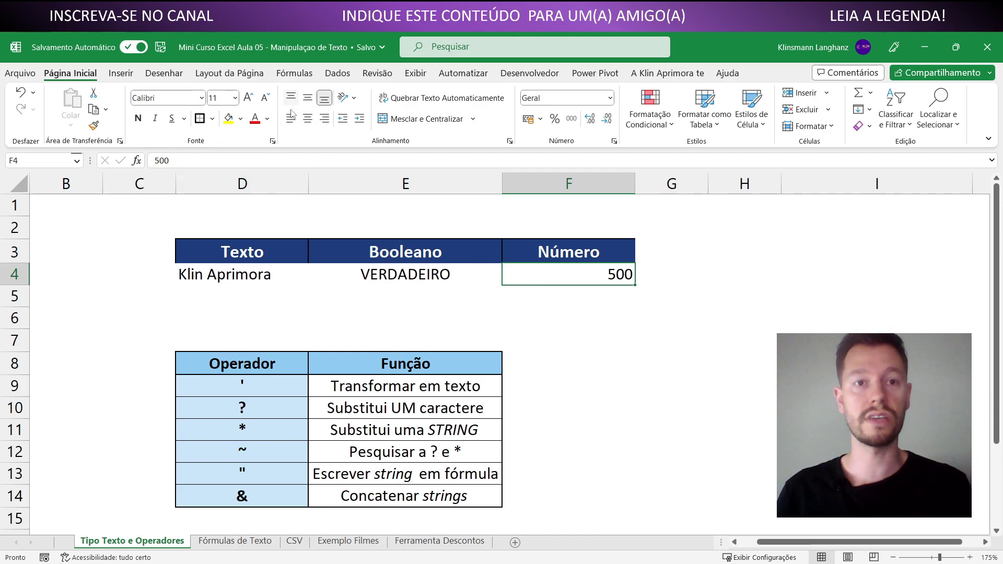
pyautogui.click(378, 283)
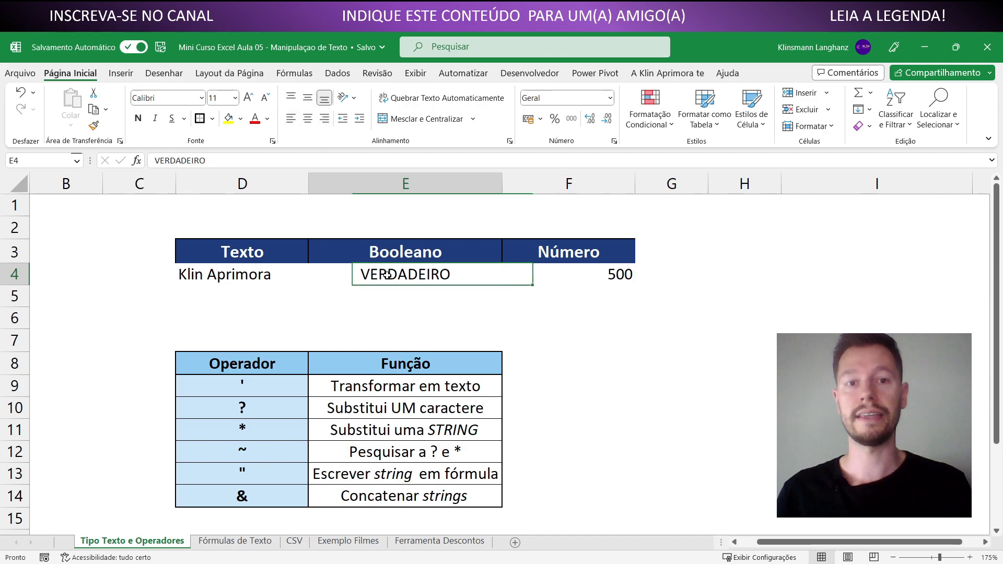
pyautogui.click(298, 277)
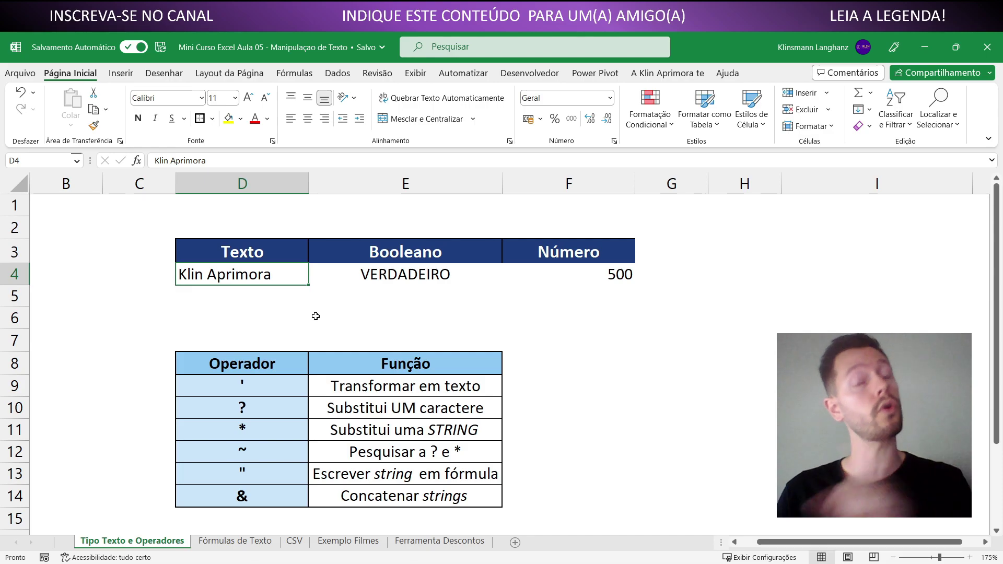
# - Enter the formula =5+5 in cell F9, beside the "Transformar em texto" operator row
pyautogui.click(261, 361)
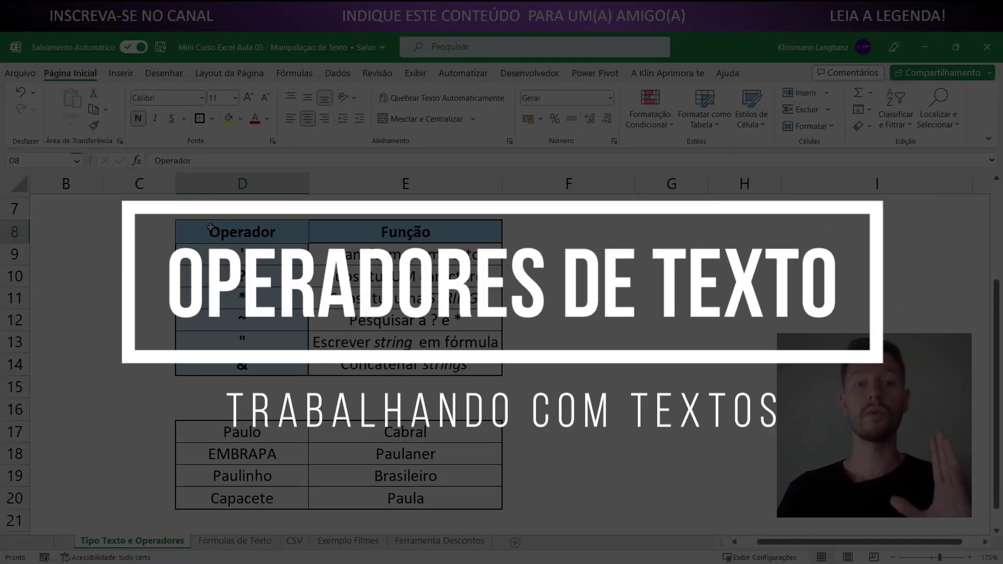
pyautogui.press('Down')
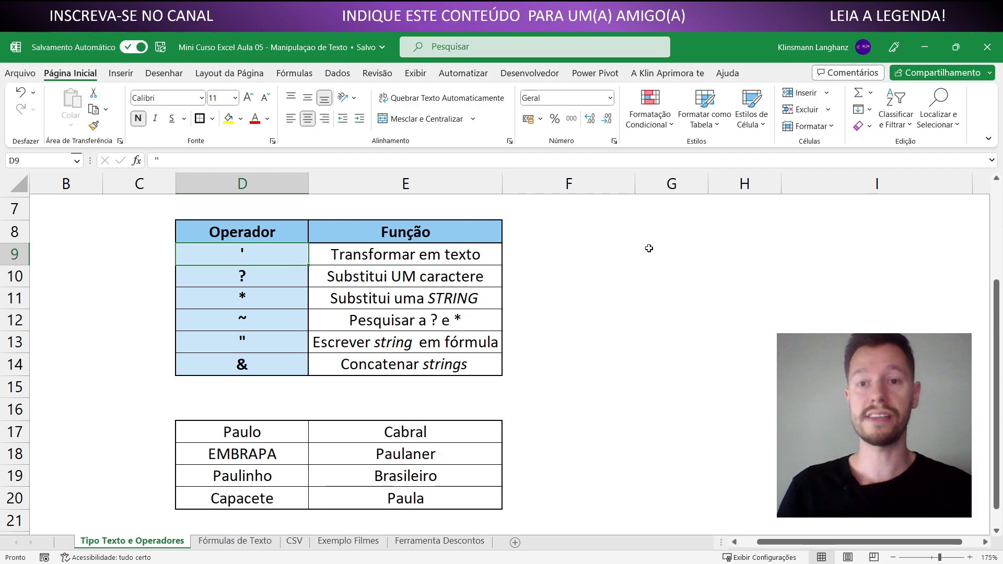
pyautogui.click(612, 254)
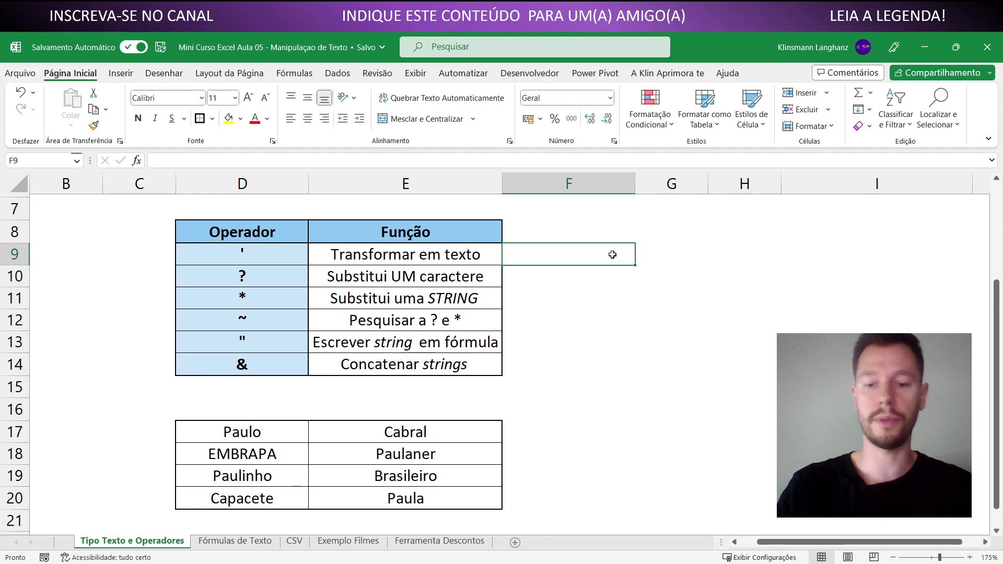
pyautogui.write('=5+5')
pyautogui.press('Return')
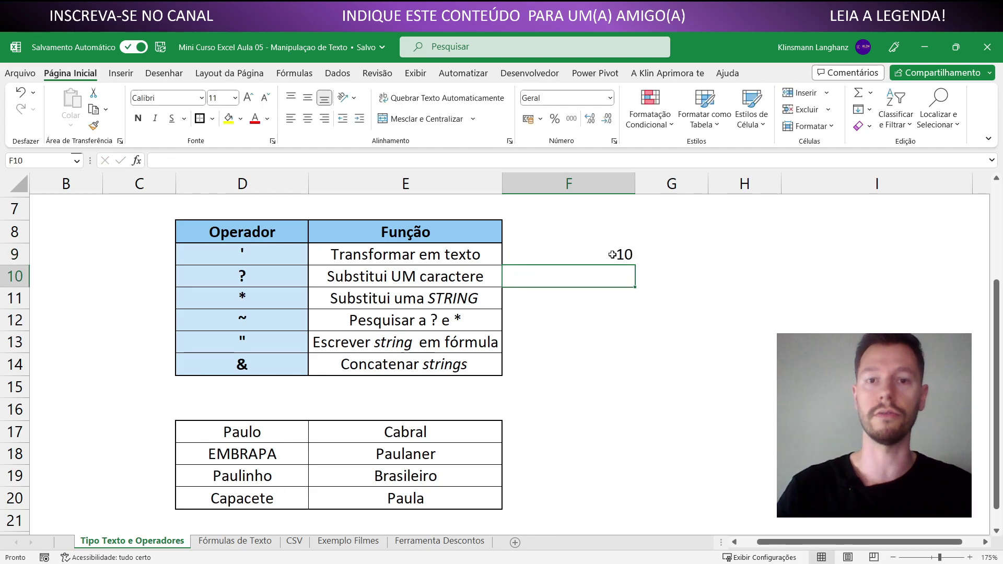
# - Convert the formula in F9 to plain text by adding an apostrophe before the equals sign
pyautogui.doubleClick(585, 253)
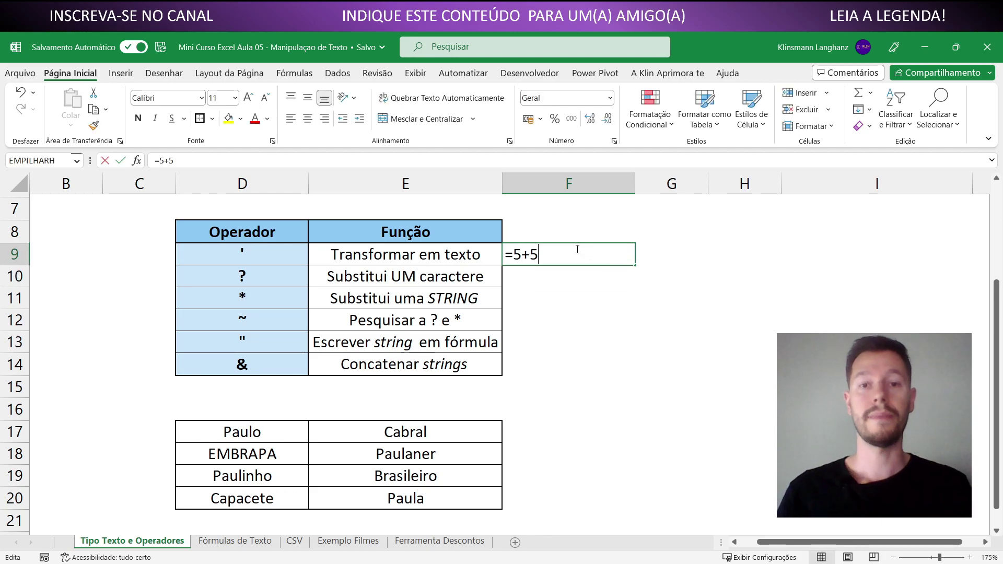
pyautogui.click(504, 256)
pyautogui.write("'")
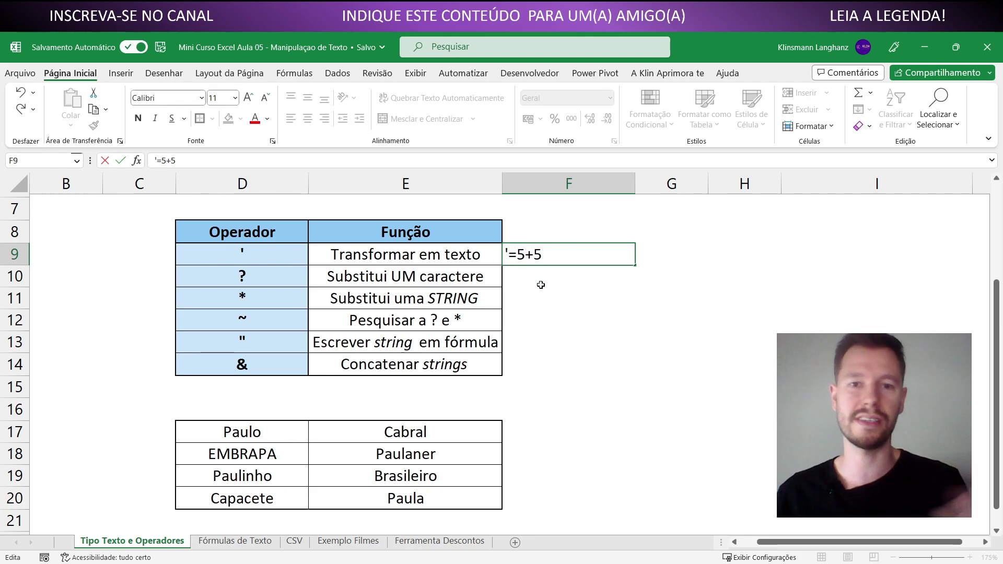
pyautogui.press('Return')
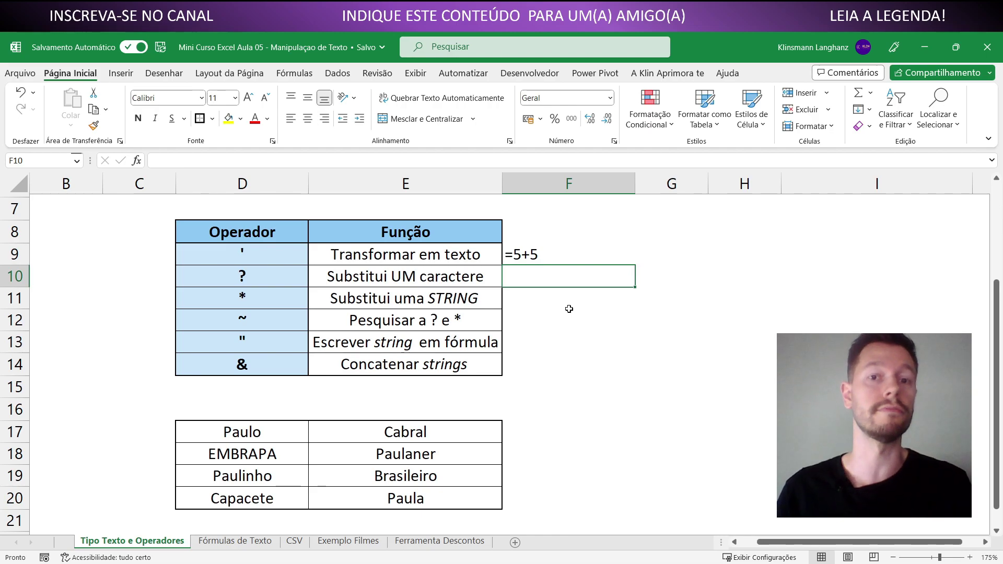
# - Review the remaining text operators and their functions in the operator table, from ? in D10 to & in D14
pyautogui.press('Left')
pyautogui.press('Left')
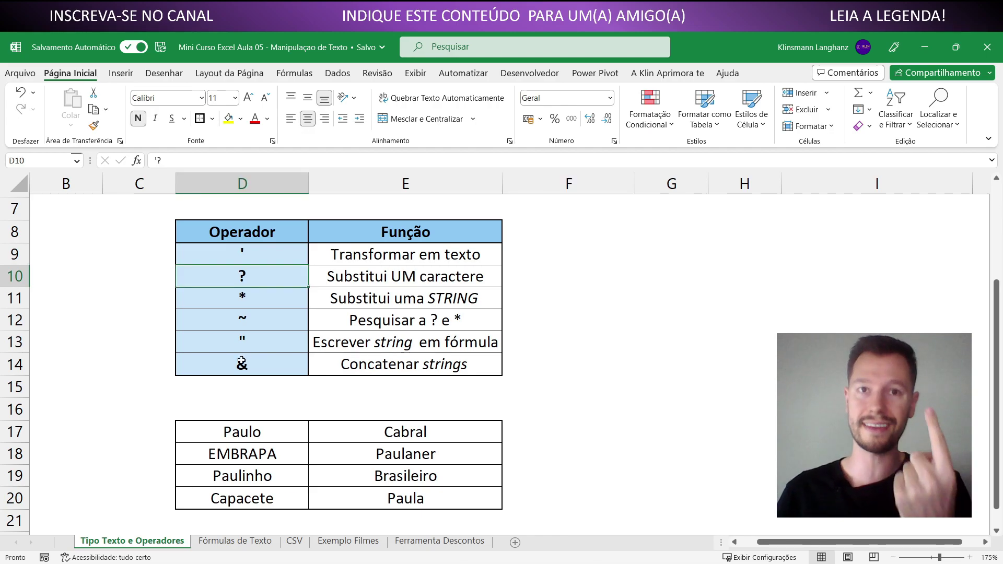
pyautogui.press('Down')
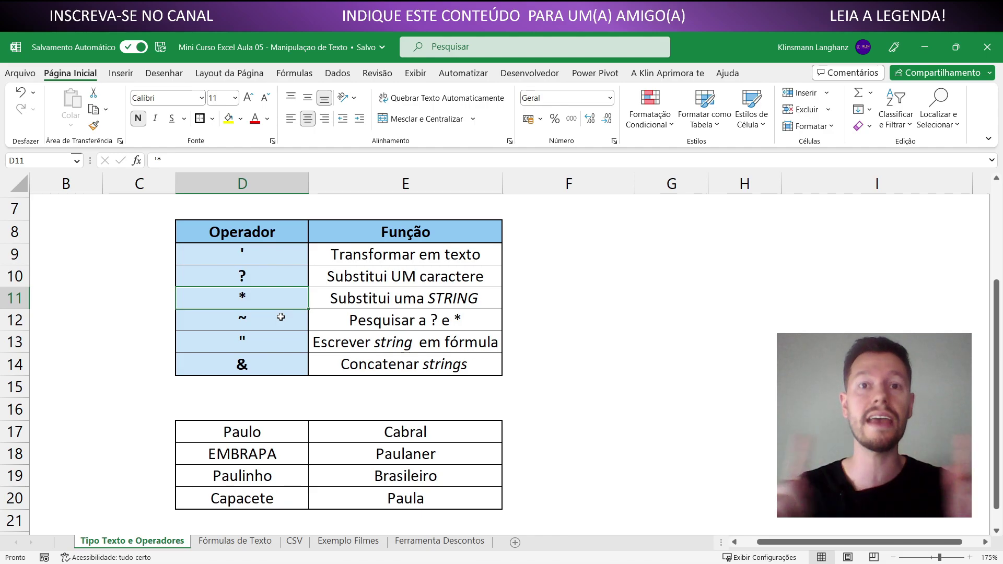
pyautogui.click(280, 317)
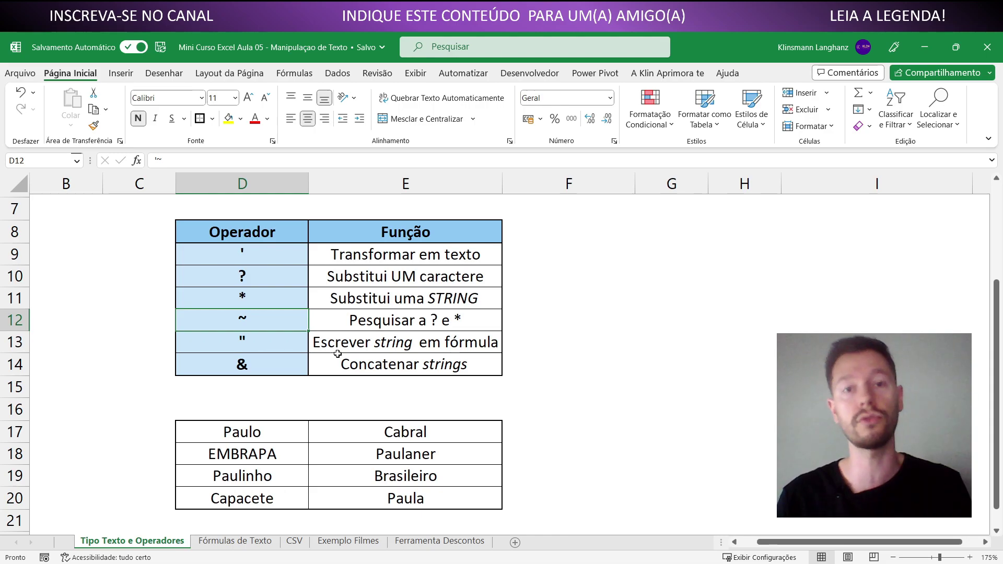
pyautogui.click(338, 352)
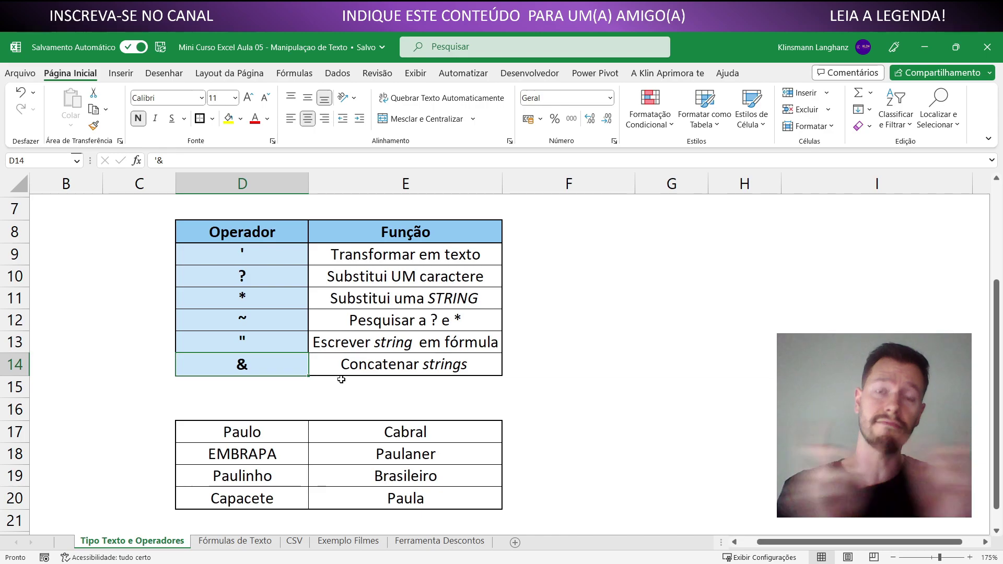
# - Concatenate the two cells of row 17 in D22 with the formula =D17&E17
pyautogui.scroll(-3, 341, 380)
pyautogui.click(262, 354)
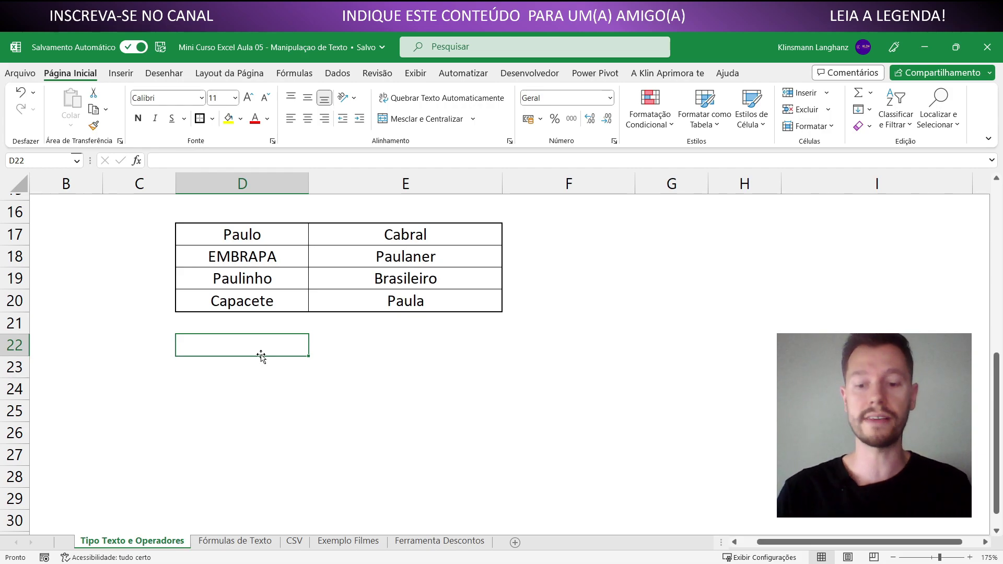
pyautogui.write('=')
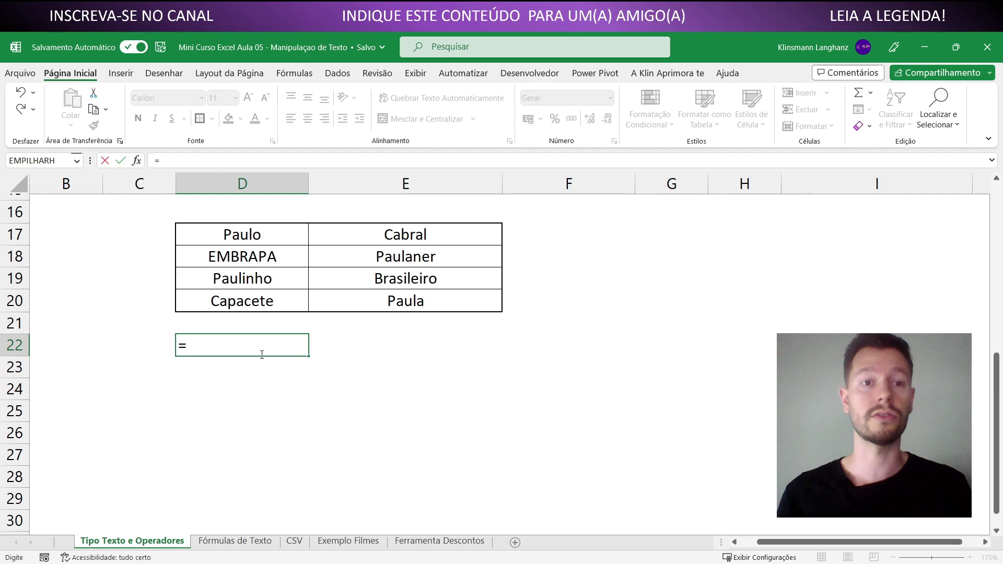
pyautogui.click(257, 234)
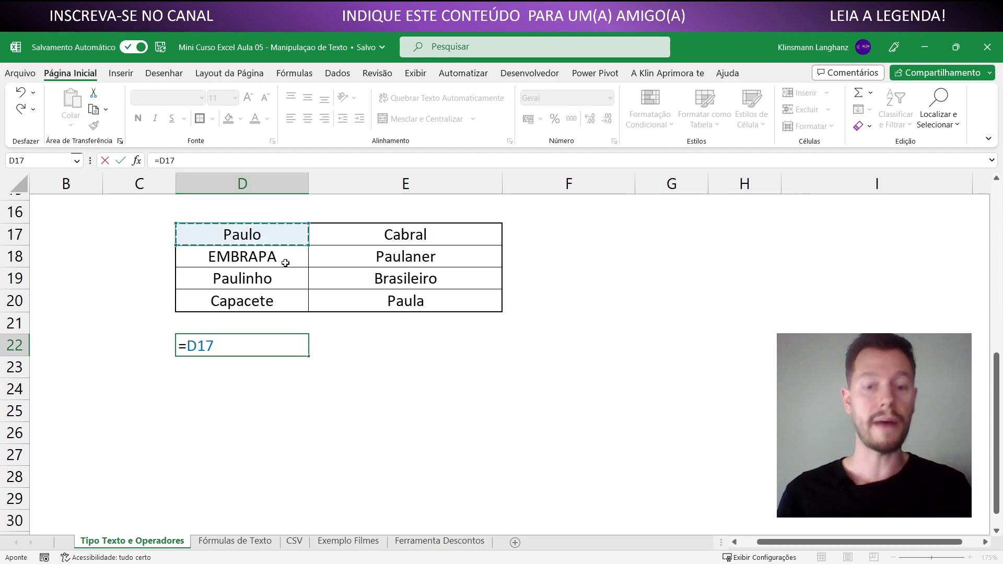
pyautogui.write('&')
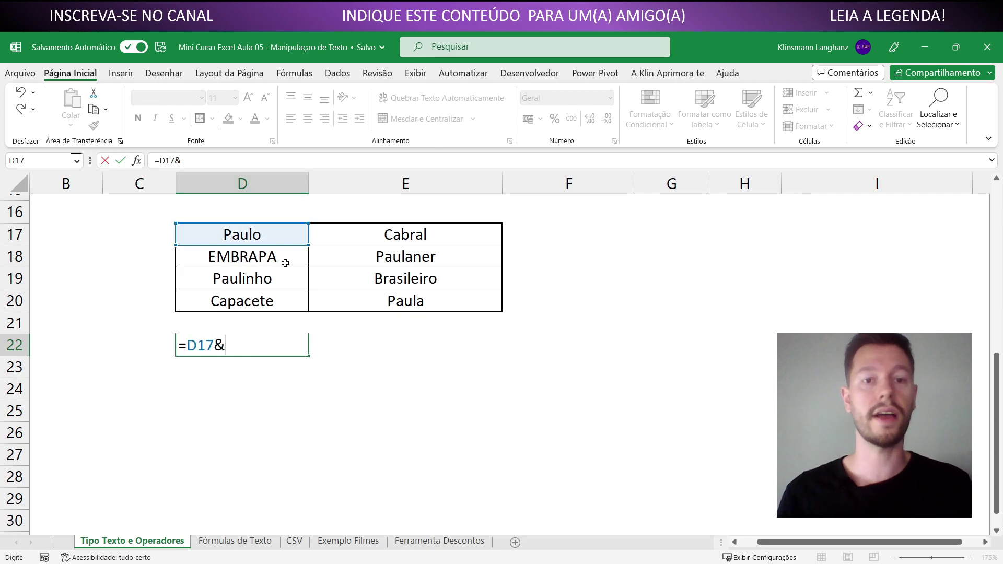
pyautogui.click(373, 233)
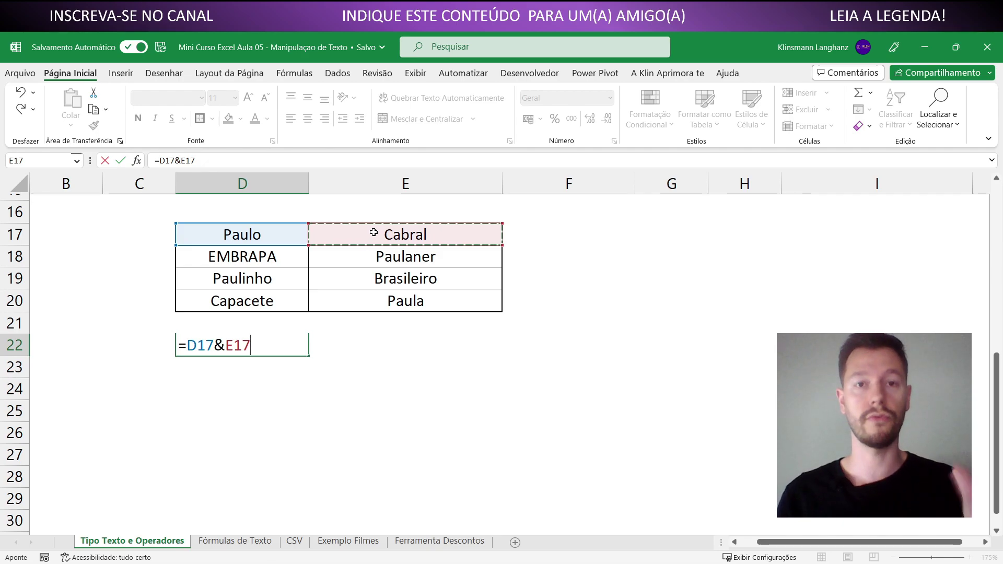
pyautogui.press('Return')
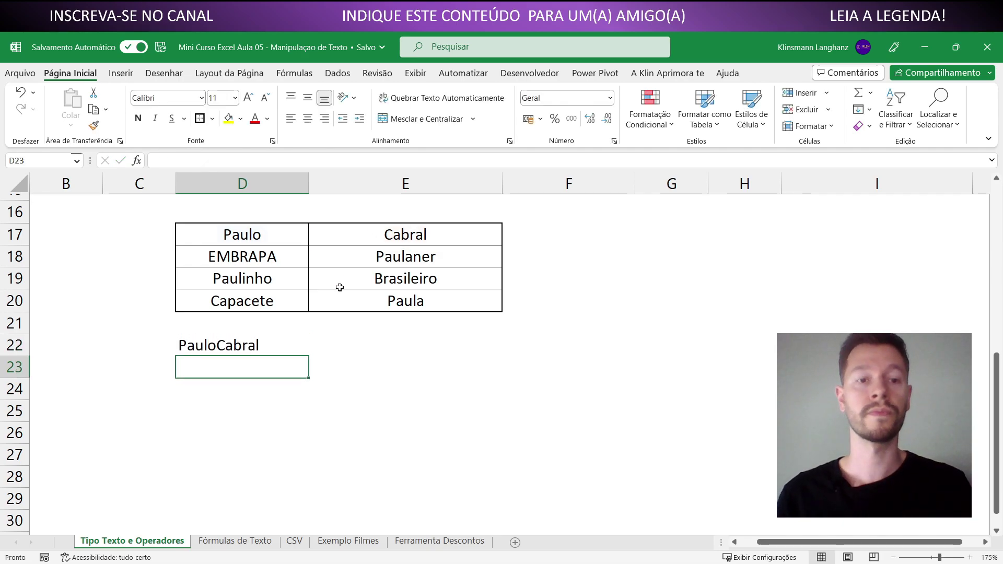
pyautogui.press('Up')
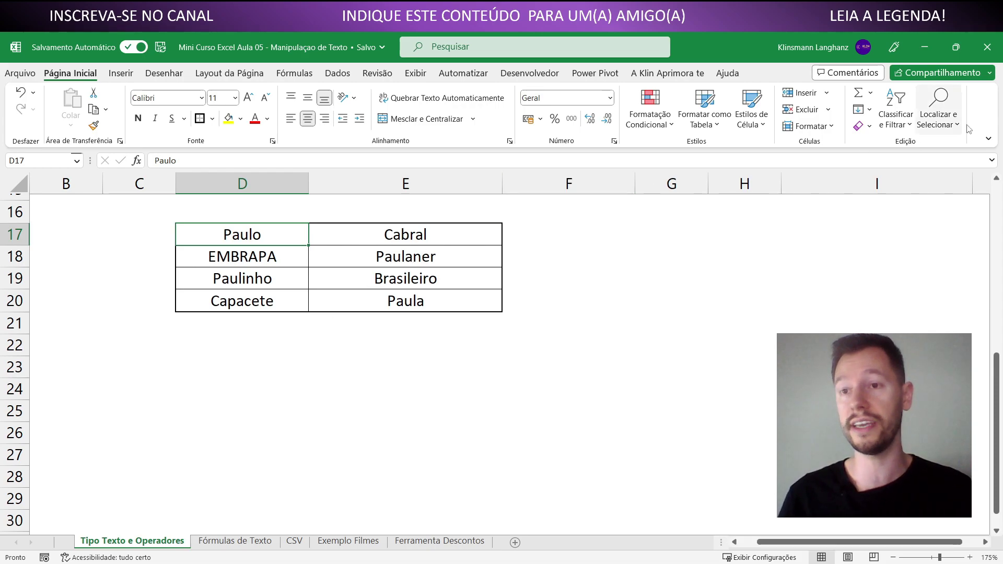
# - Find all cells on the sheet matching Paul?, with the option "Coincidir conteúdo da célula inteira" enabled
pyautogui.click(943, 123)
pyautogui.click(927, 148)
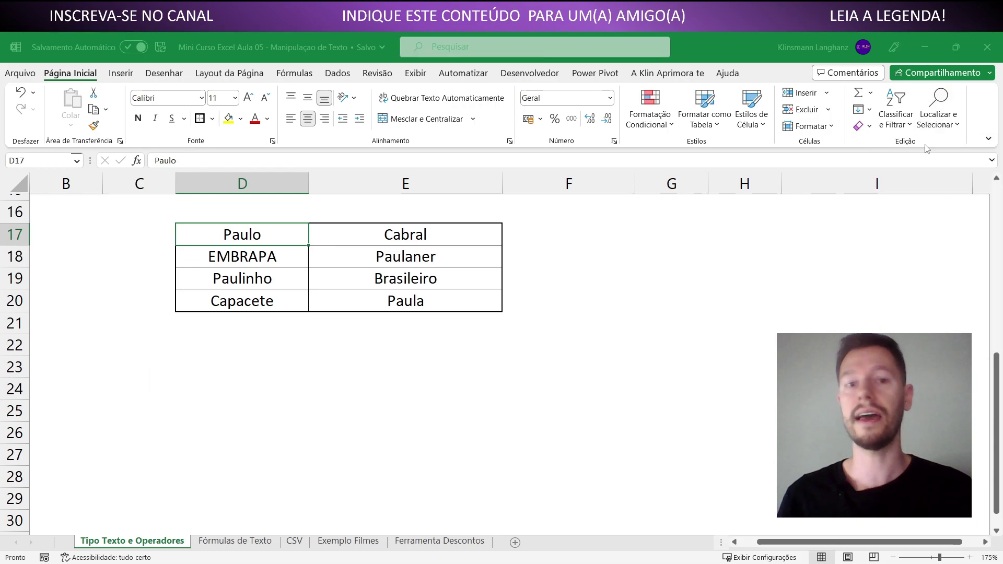
pyautogui.moveTo(249, 328); pyautogui.dragTo(239, 342)
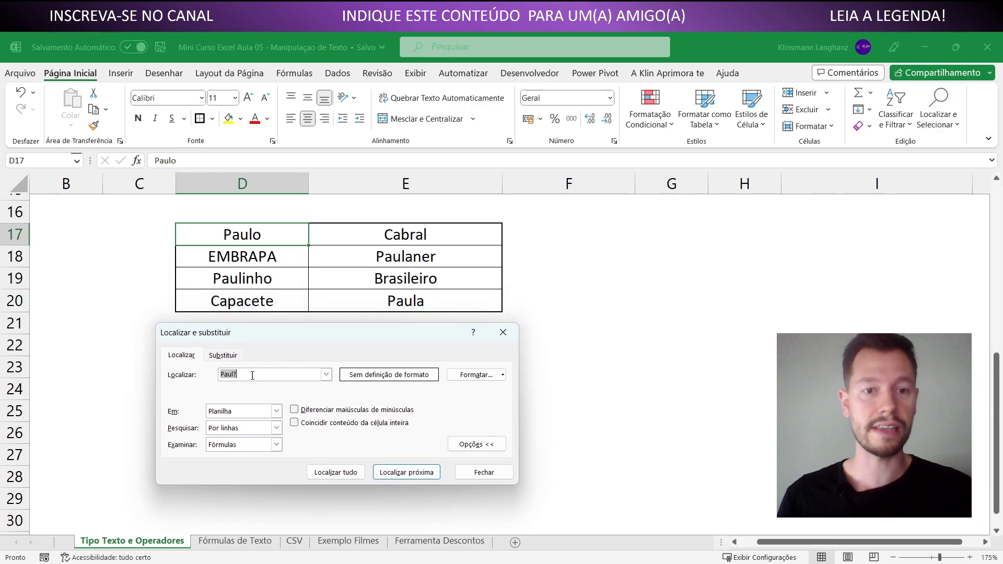
pyautogui.click(294, 423)
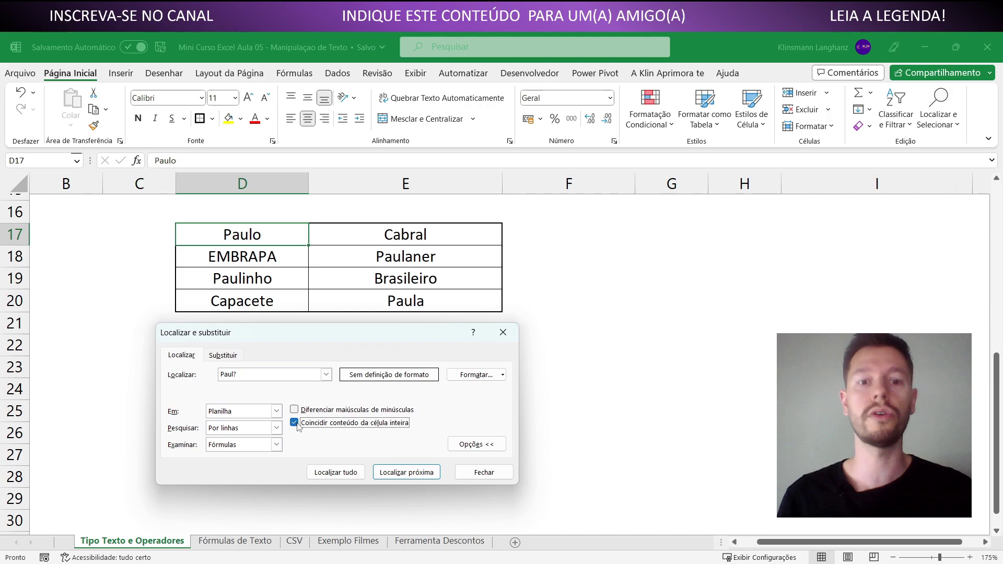
pyautogui.click(245, 376)
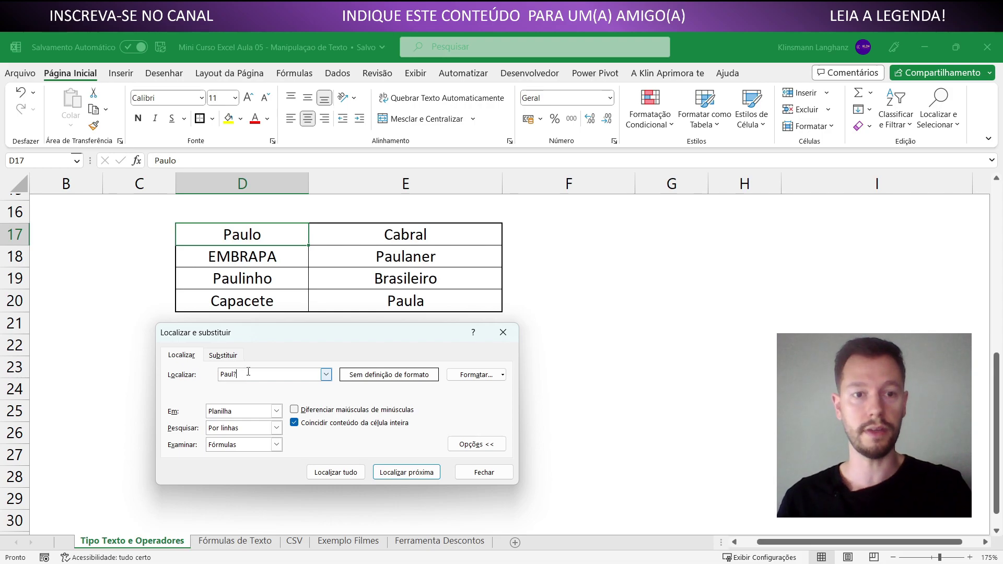
pyautogui.write('P')
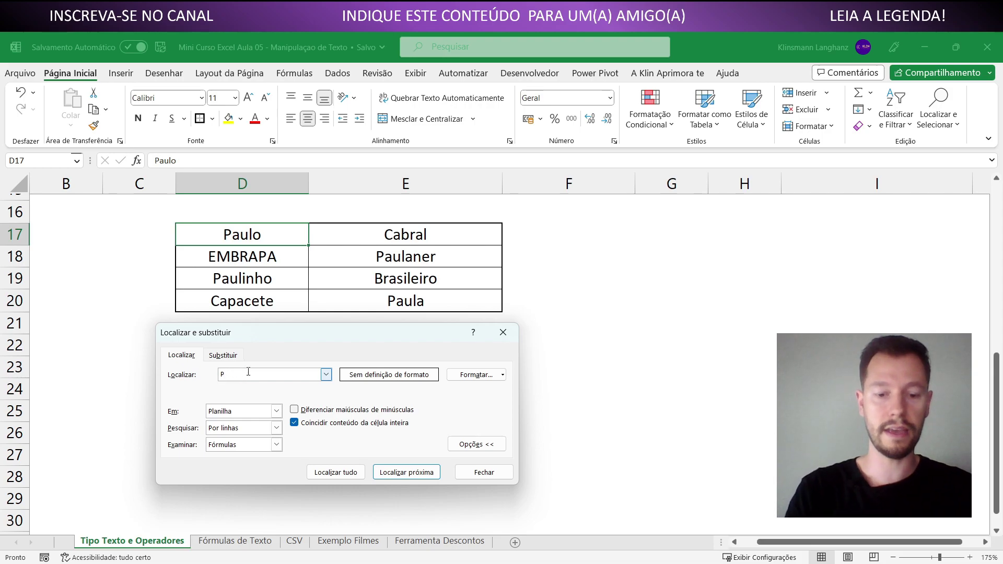
pyautogui.write('aul?')
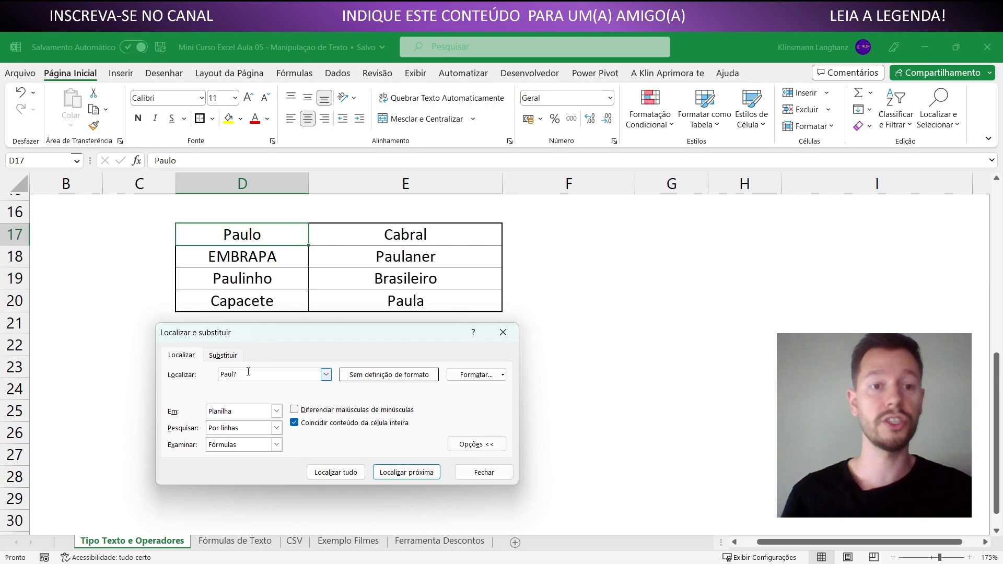
pyautogui.click(334, 472)
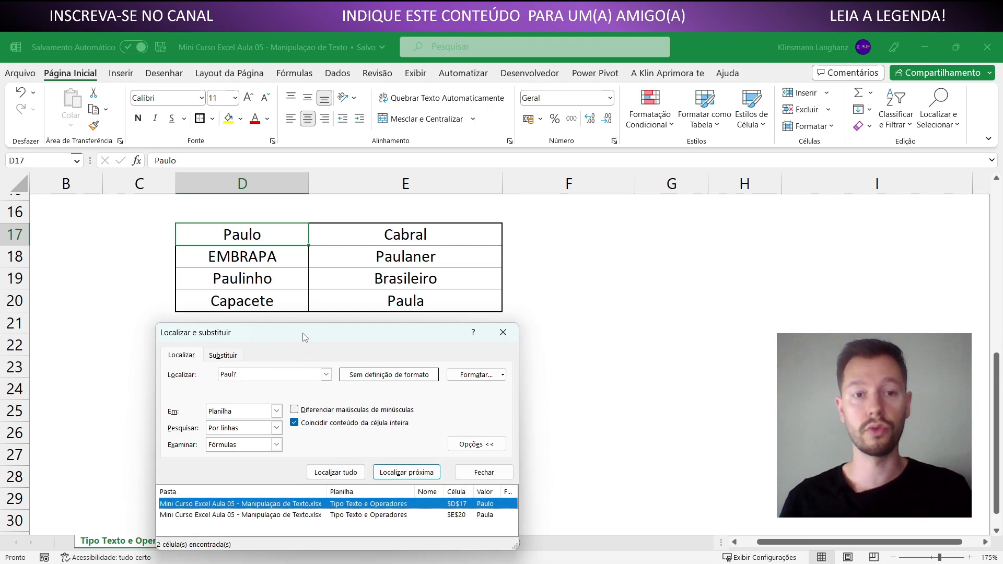
pyautogui.moveTo(305, 339)
pyautogui.mouseDown()
pyautogui.moveTo(693, 298)
pyautogui.moveTo(313, 330)
pyautogui.mouseUp()
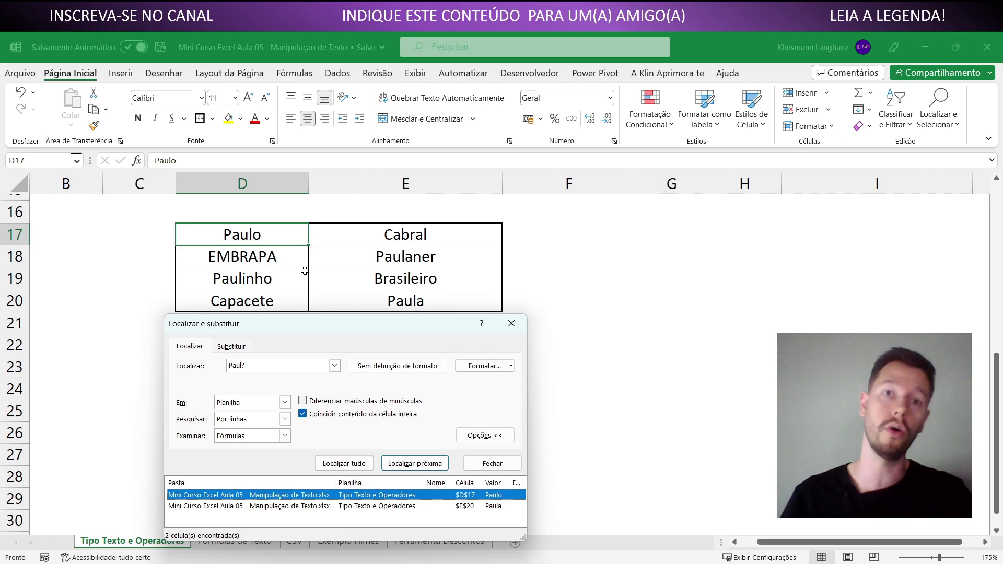
# - Find all cells matching Paul* on the sheet, still matching the entire cell contents
pyautogui.click(257, 368)
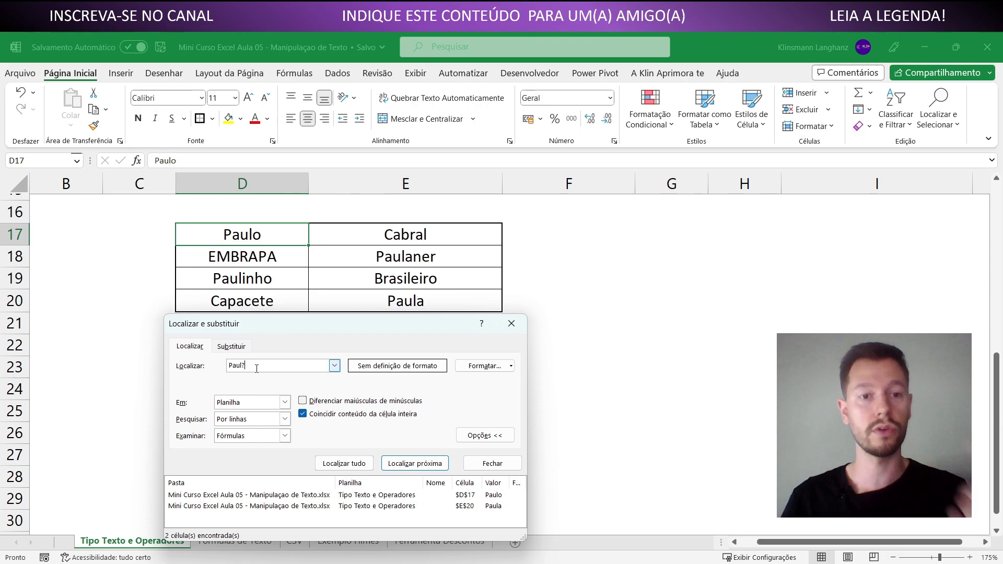
pyautogui.write('*')
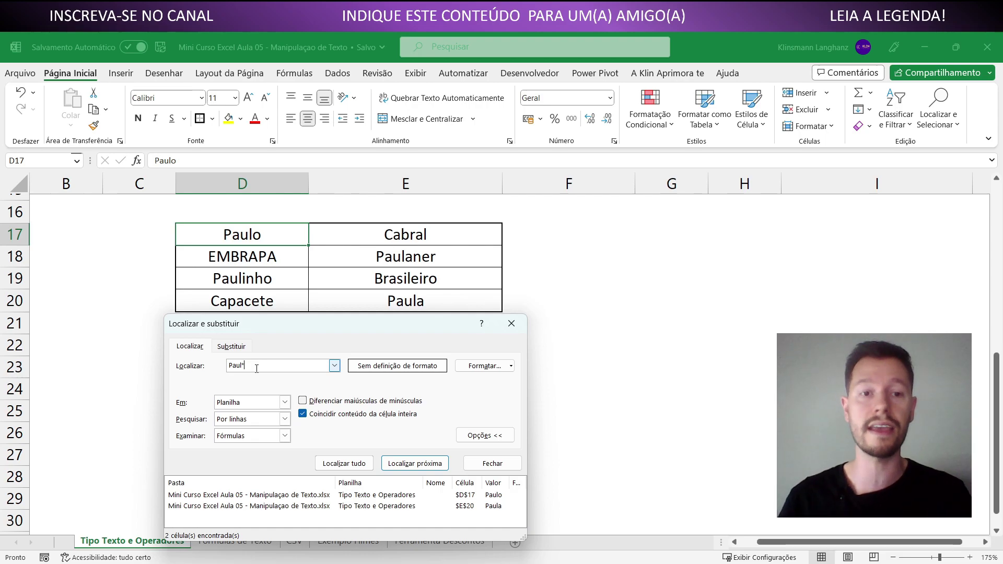
pyautogui.click(342, 464)
pyautogui.moveTo(314, 334); pyautogui.dragTo(283, 199)
pyautogui.moveTo(490, 405); pyautogui.dragTo(546, 446)
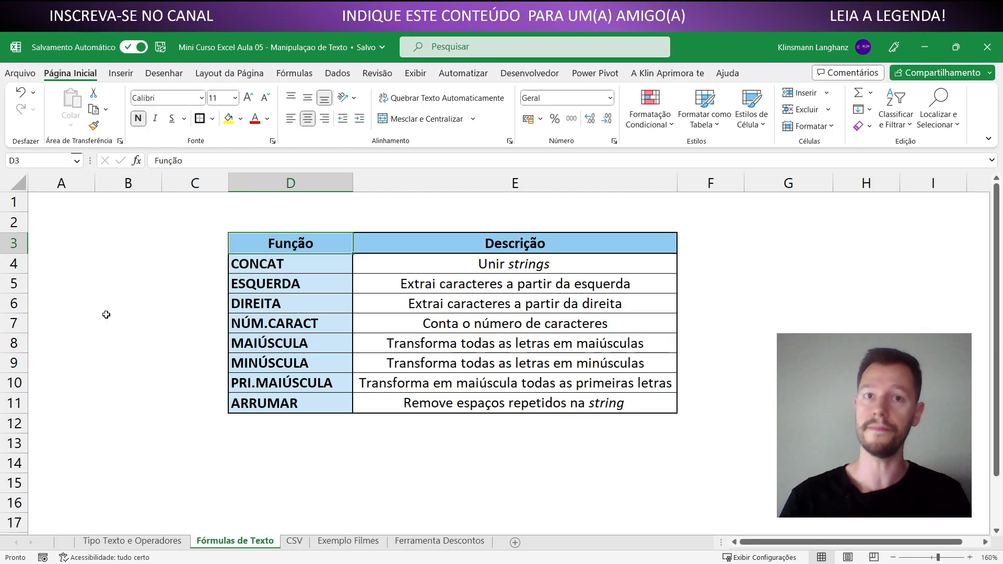
# - Try joining the first three function names in cell D13 with the formula =D4&D5&D6
pyautogui.click(267, 443)
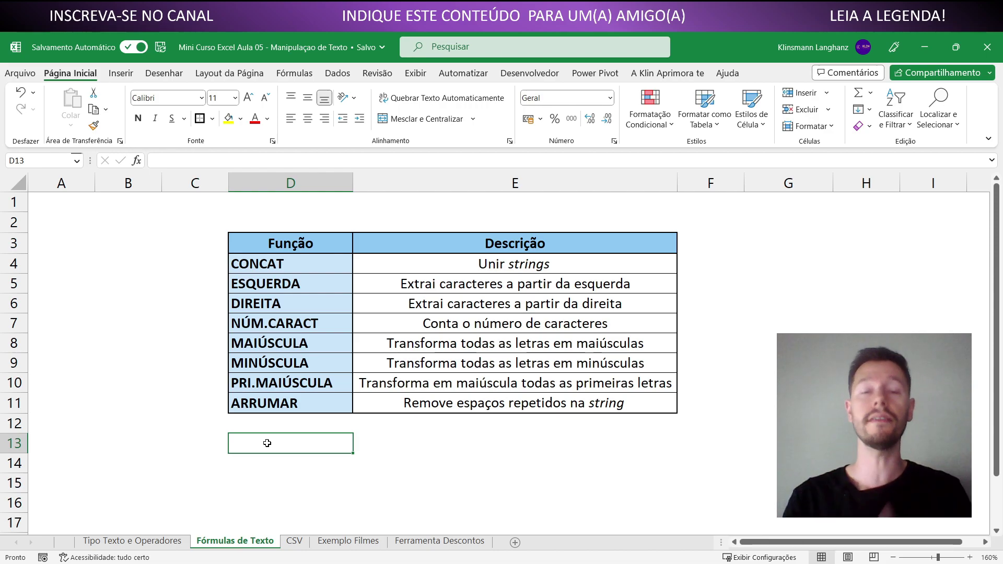
pyautogui.write('=')
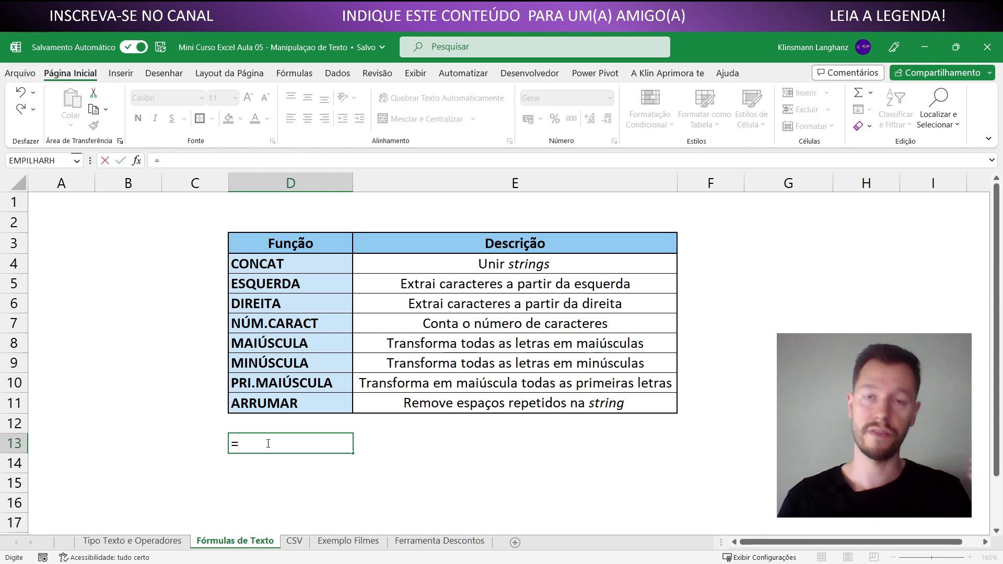
pyautogui.click(269, 266)
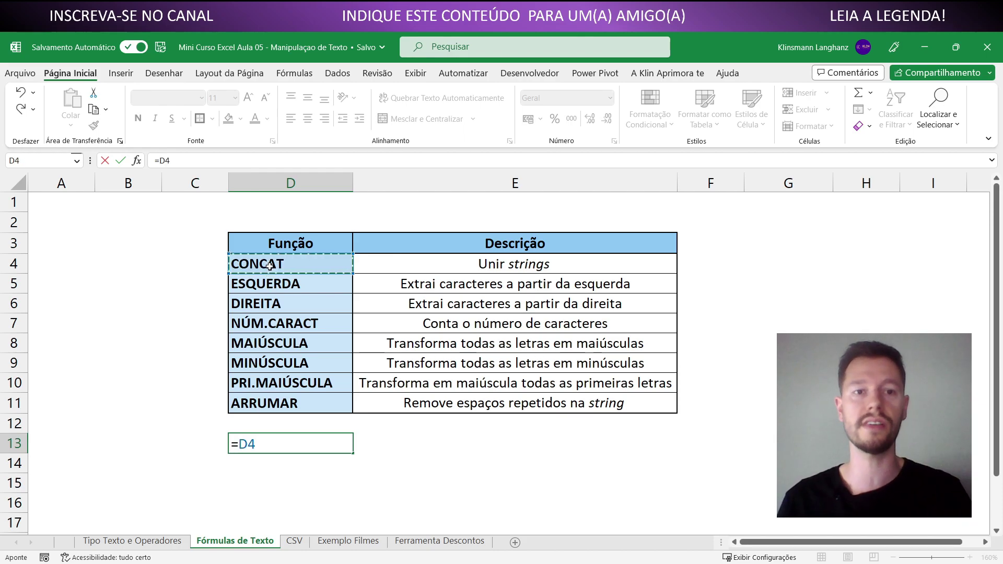
pyautogui.write('&')
pyautogui.click(278, 284)
pyautogui.write('&')
pyautogui.click(275, 307)
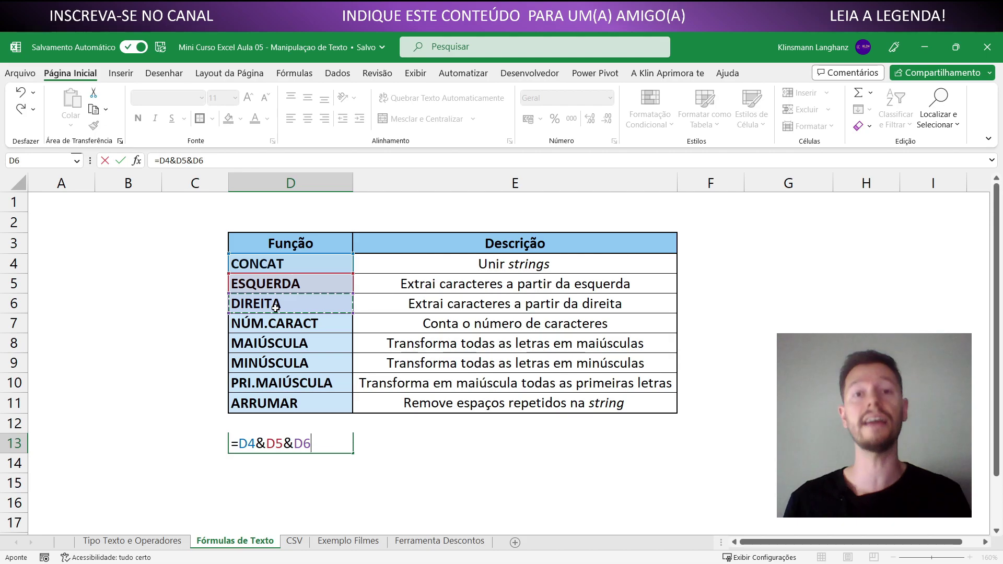
pyautogui.press('Escape')
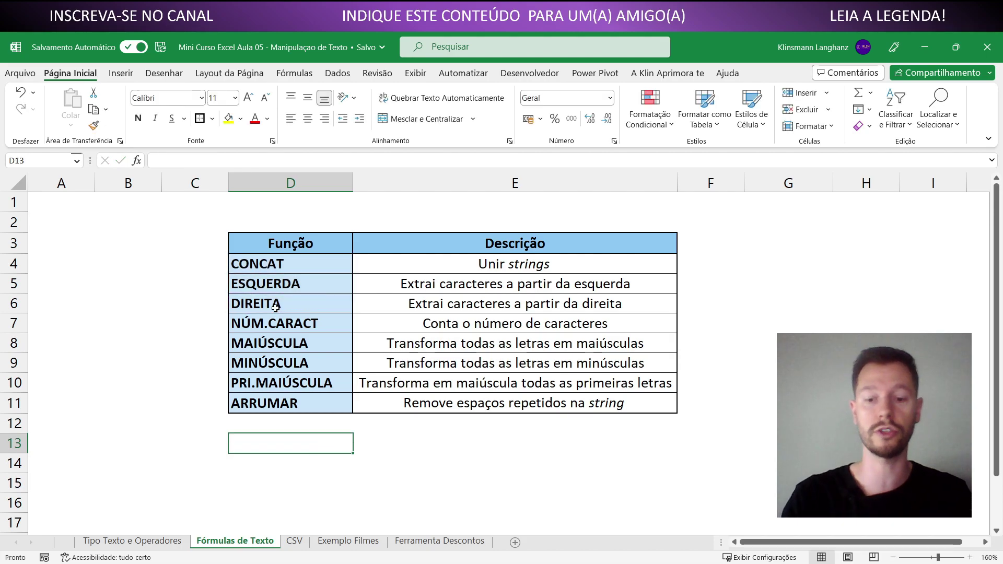
# - Join all the function names in D13 with =CONCAT(D4:D11), and clear the cell
pyautogui.write('=conca')
pyautogui.press('Tab')
pyautogui.moveTo(309, 272); pyautogui.dragTo(296, 401)
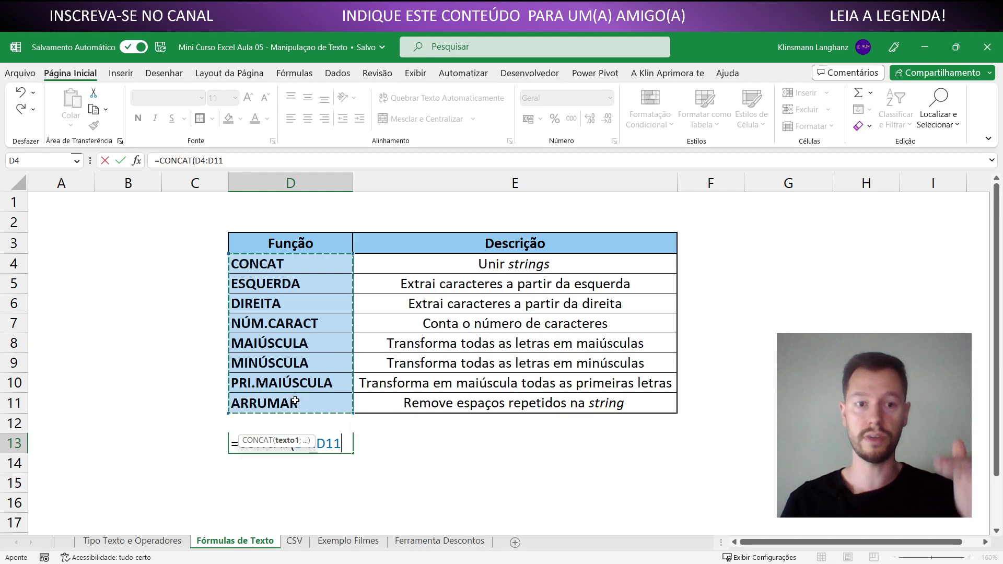
pyautogui.press('Return')
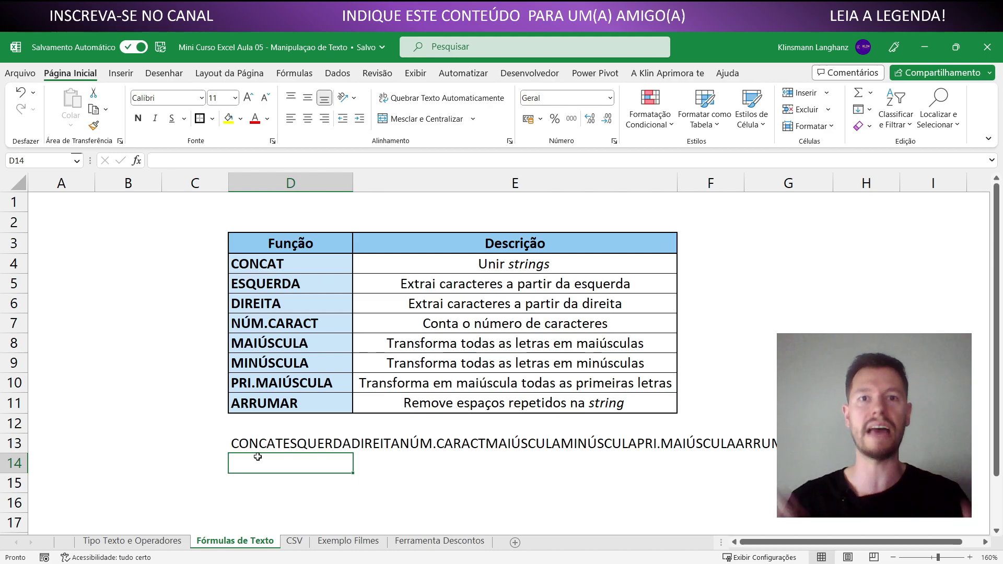
pyautogui.click(264, 441)
pyautogui.press('Delete')
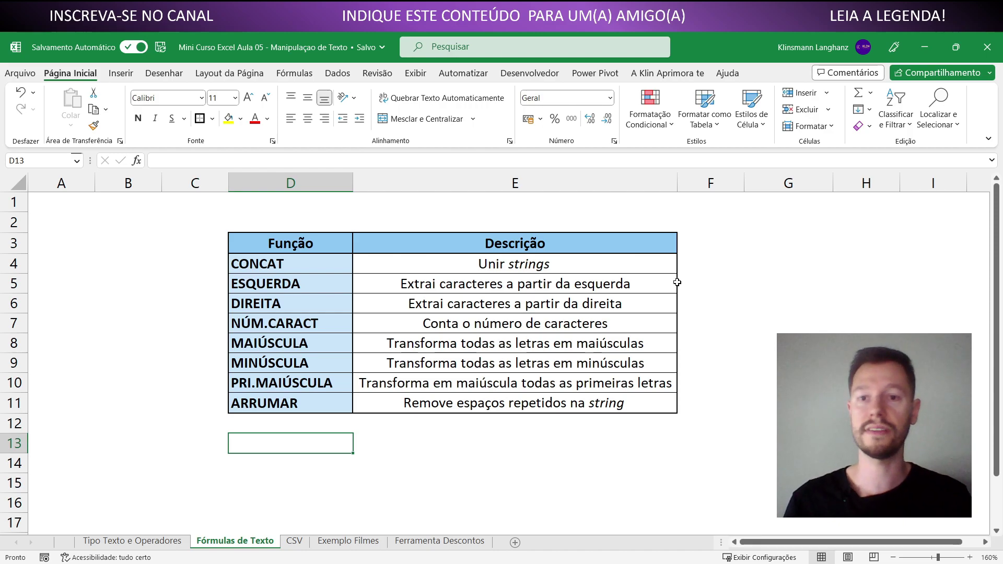
# - Extract the first three characters of the ESQUERDA description in cell F5 with =ESQUERDA(E5;3)
pyautogui.click(708, 277)
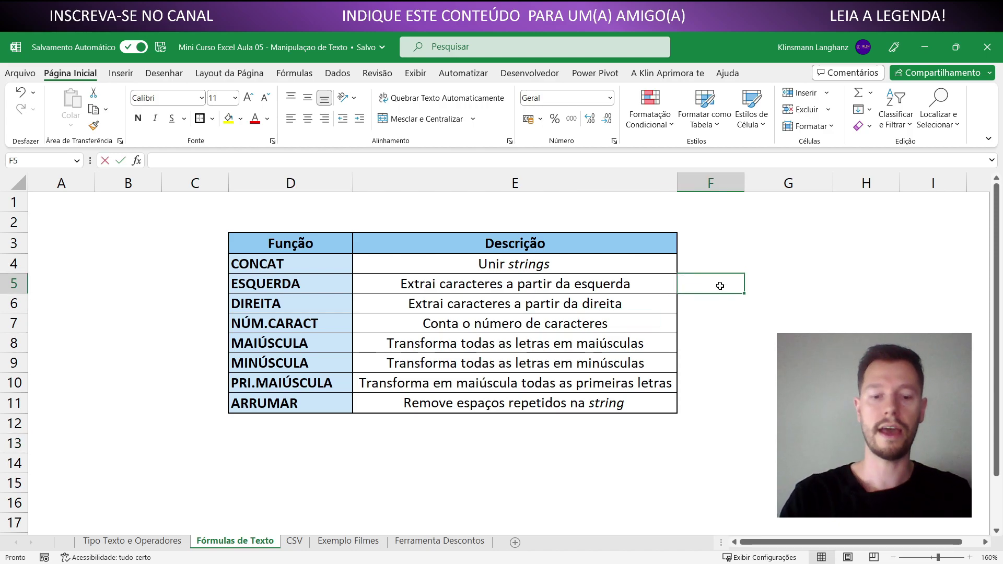
pyautogui.write('=esquerda(')
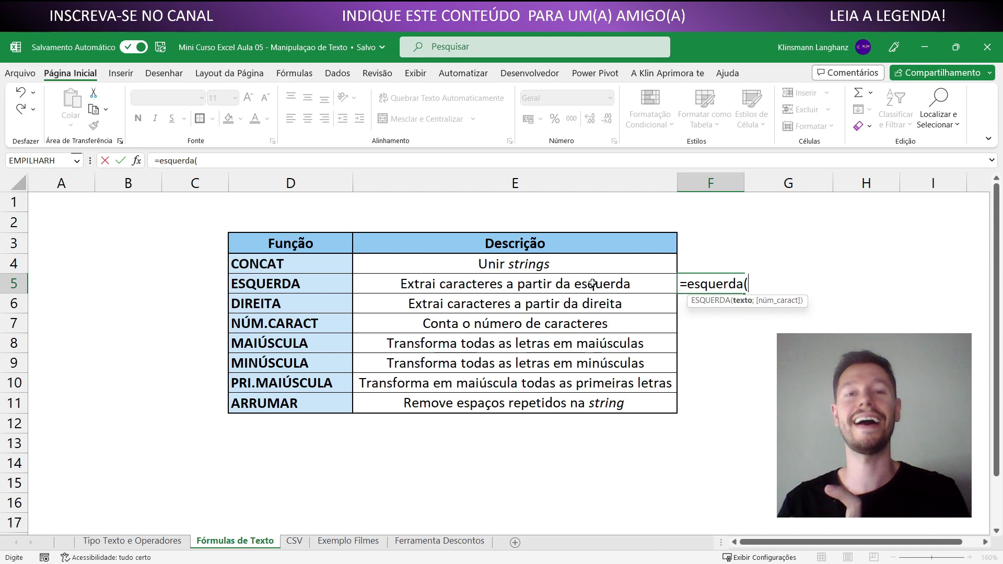
pyautogui.click(574, 285)
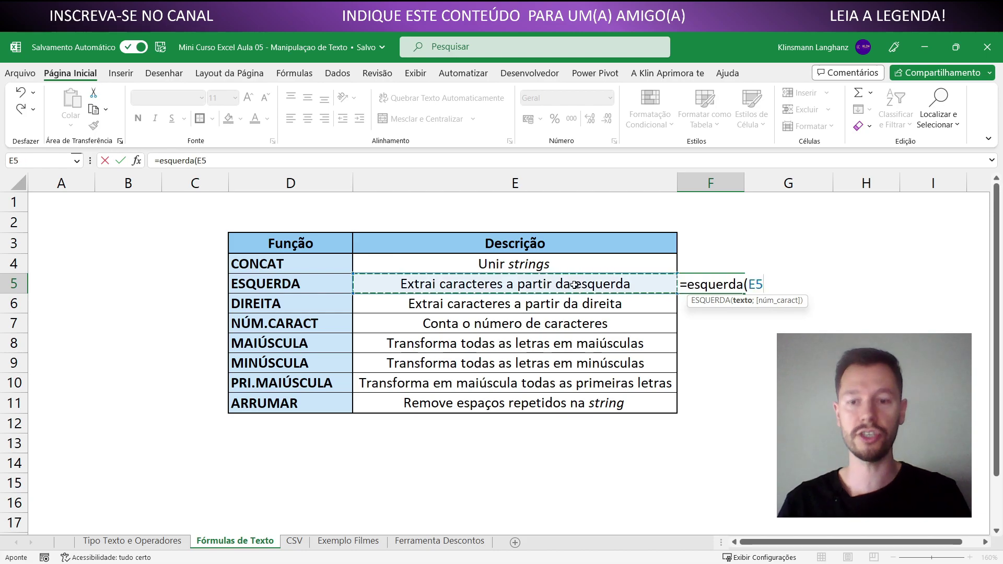
pyautogui.write(';3')
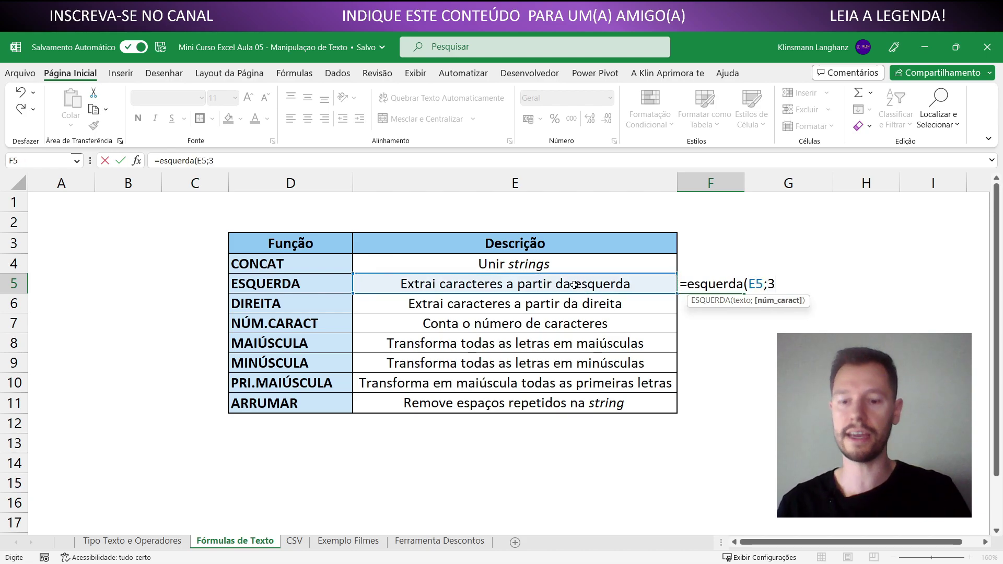
pyautogui.press('Return')
pyautogui.click(691, 284)
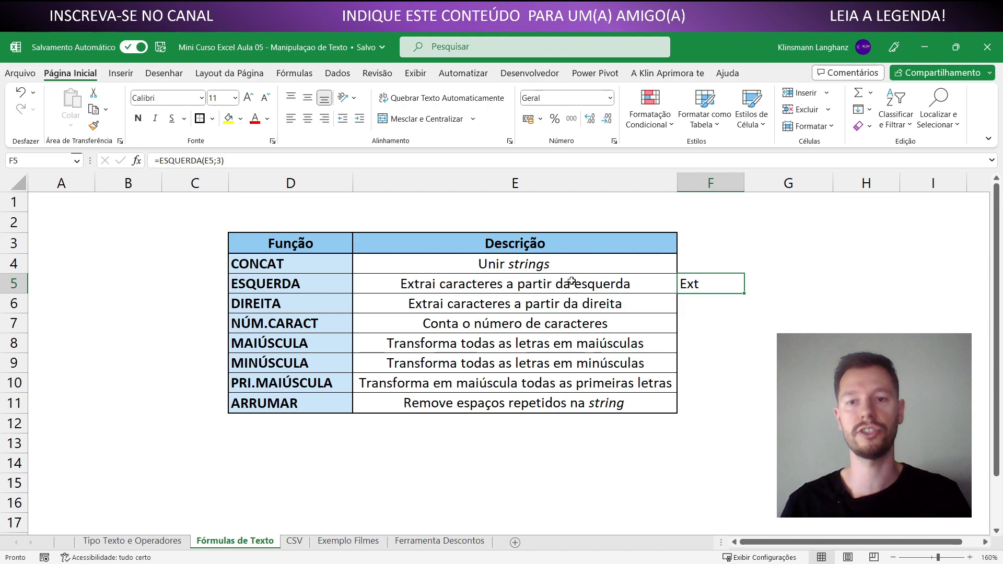
# - Extract the last five characters of the DIREITA description in cell F6 with =DIREITA(E6;5)
pyautogui.click(708, 300)
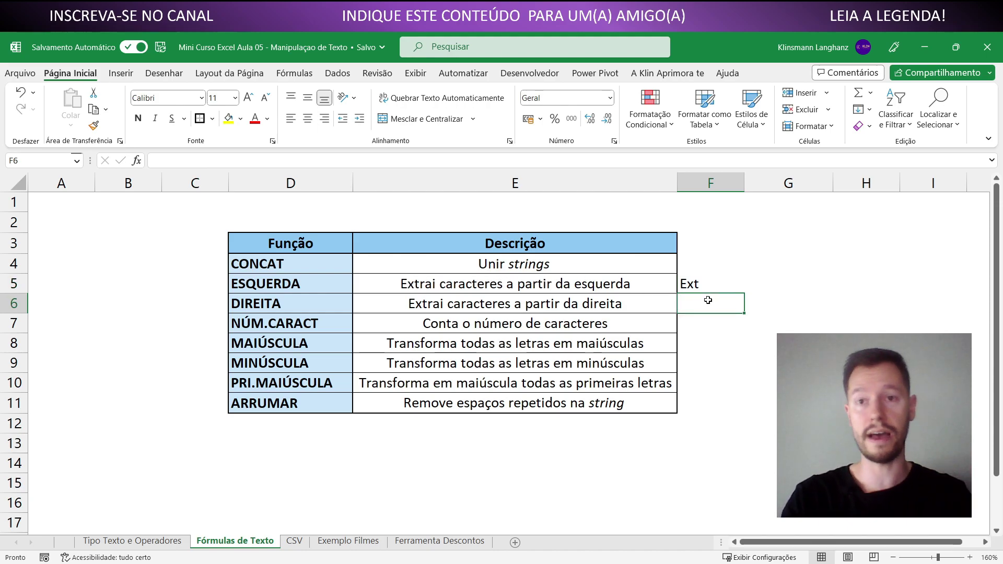
pyautogui.write('=dire')
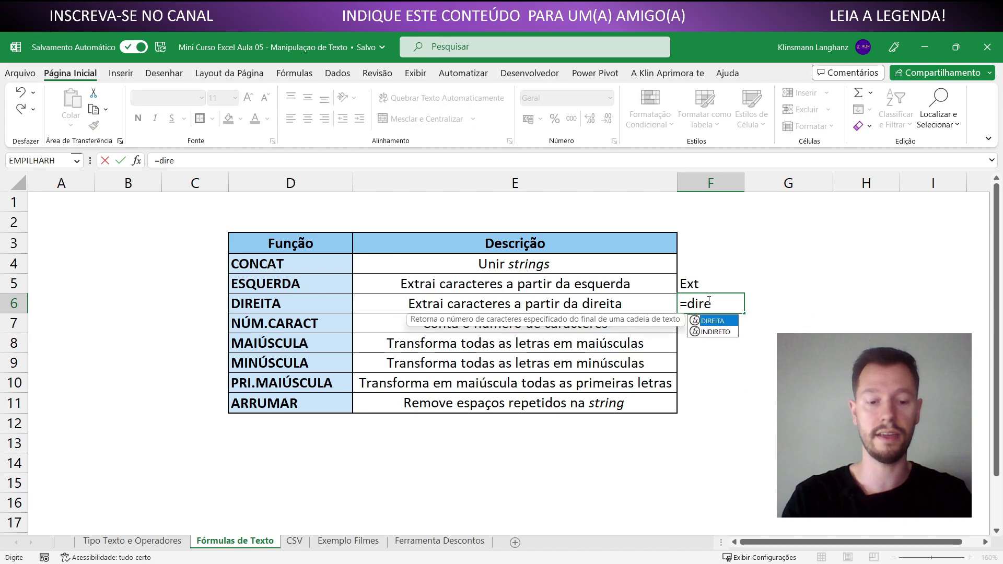
pyautogui.write('ita(')
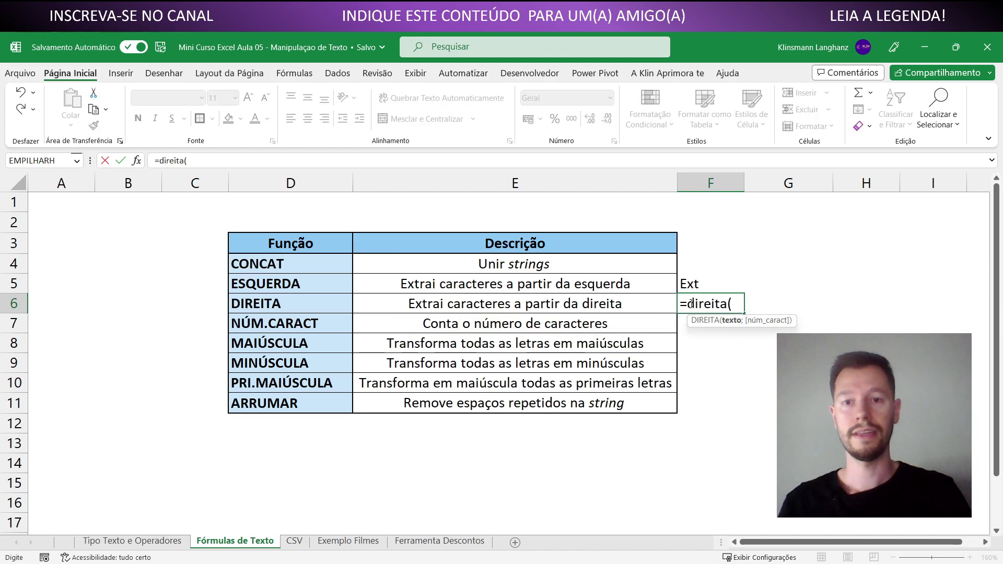
pyautogui.click(615, 303)
pyautogui.write('5')
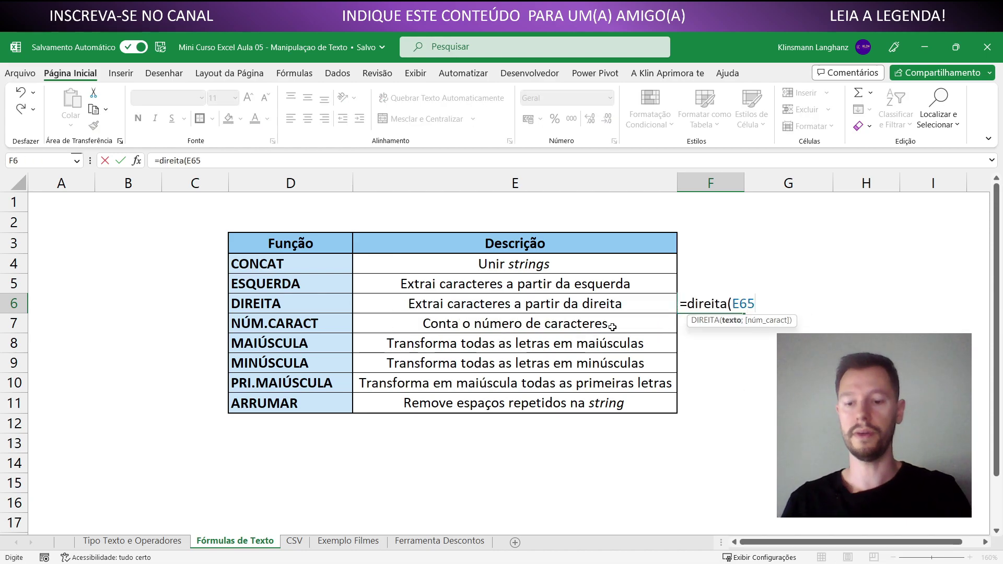
pyautogui.press('BackSpace')
pyautogui.write(';')
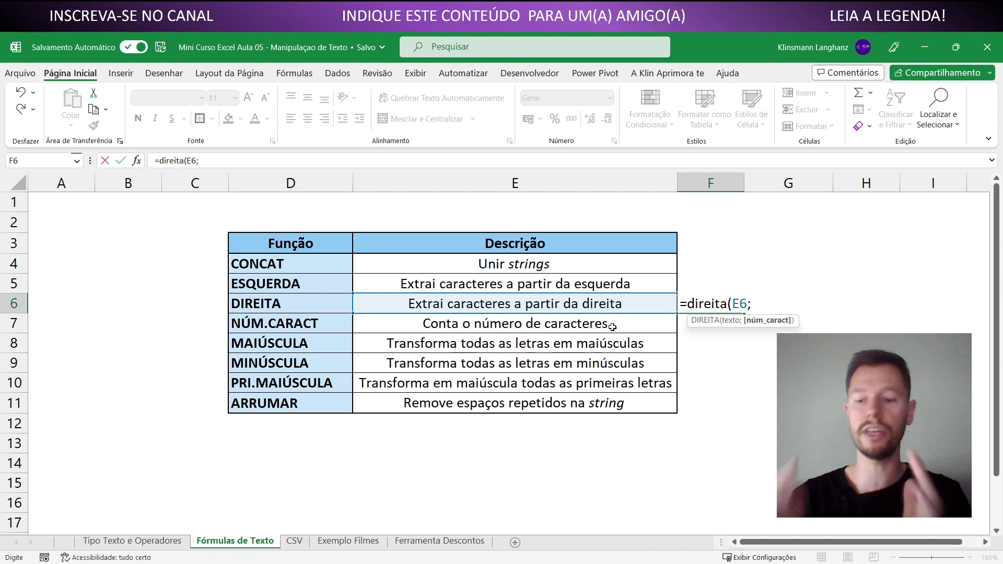
pyautogui.write('5)')
pyautogui.press('Return')
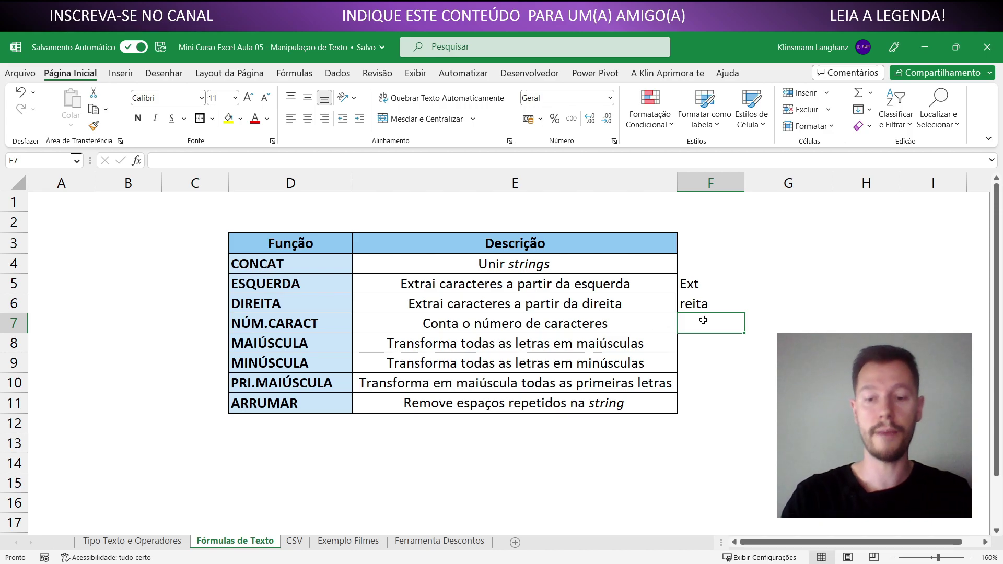
# - Count the characters of the NÚM.CARACT description in cell F7 with =NÚM.CARACT(E7)
pyautogui.write('=')
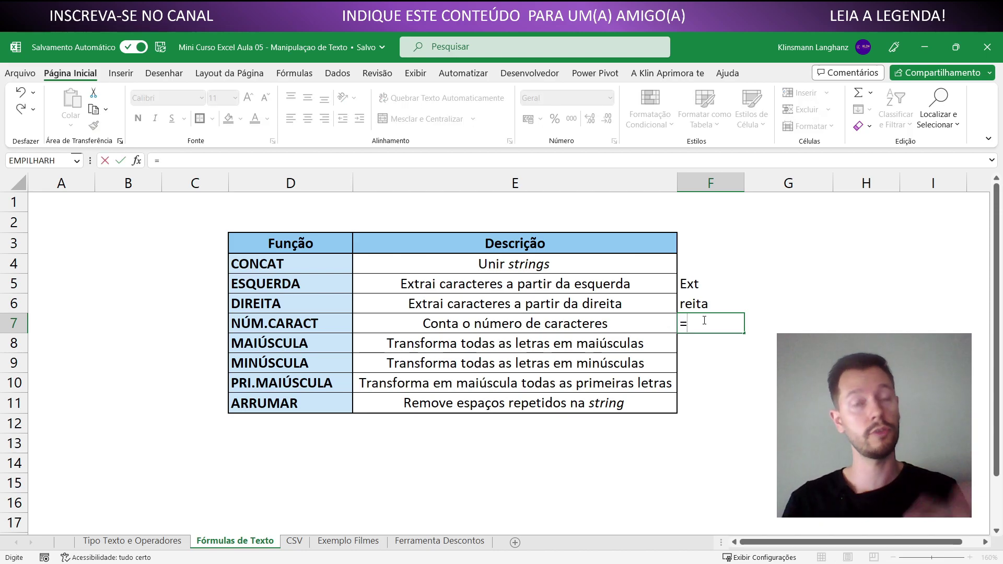
pyautogui.write('n')
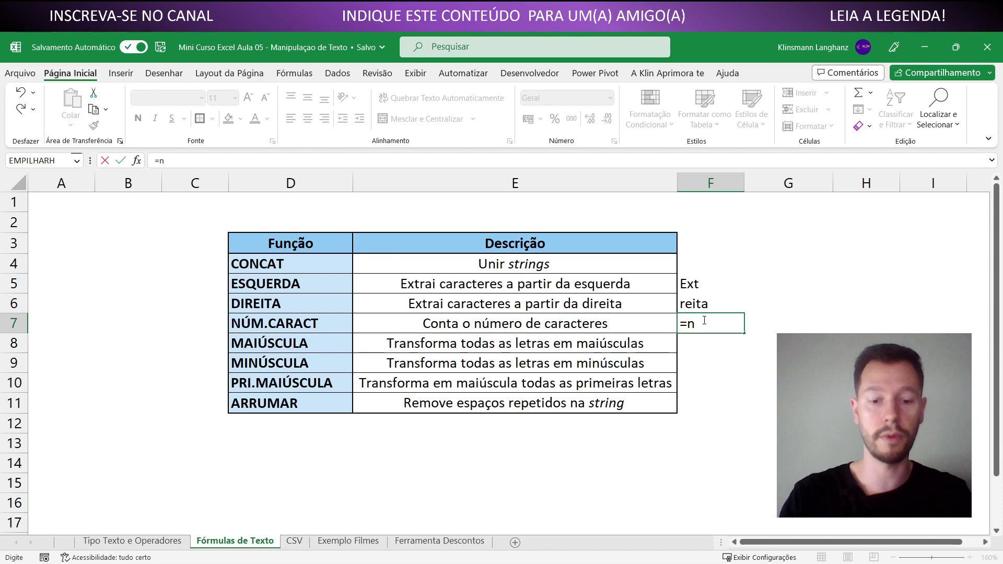
pyautogui.write('úm.c')
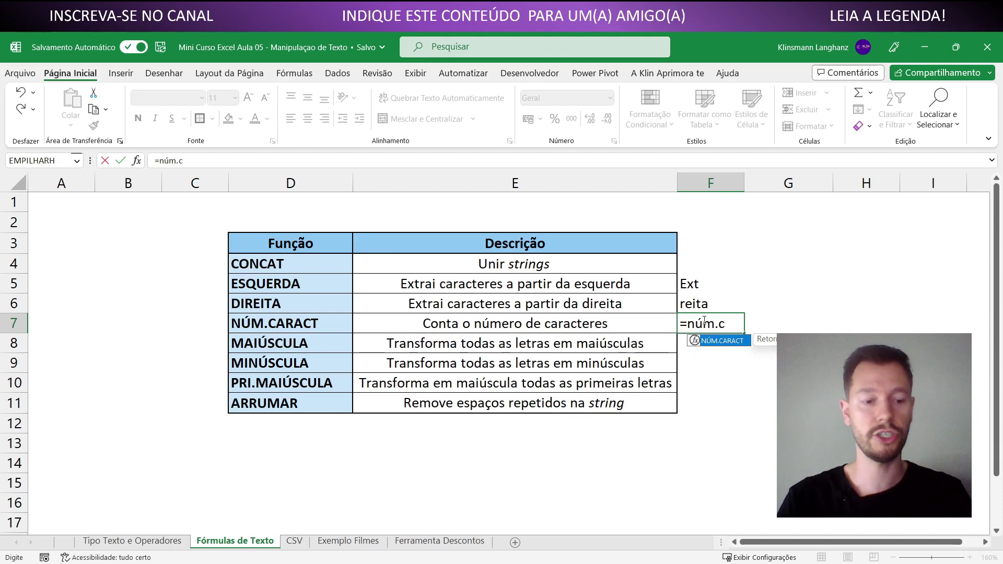
pyautogui.press('Tab')
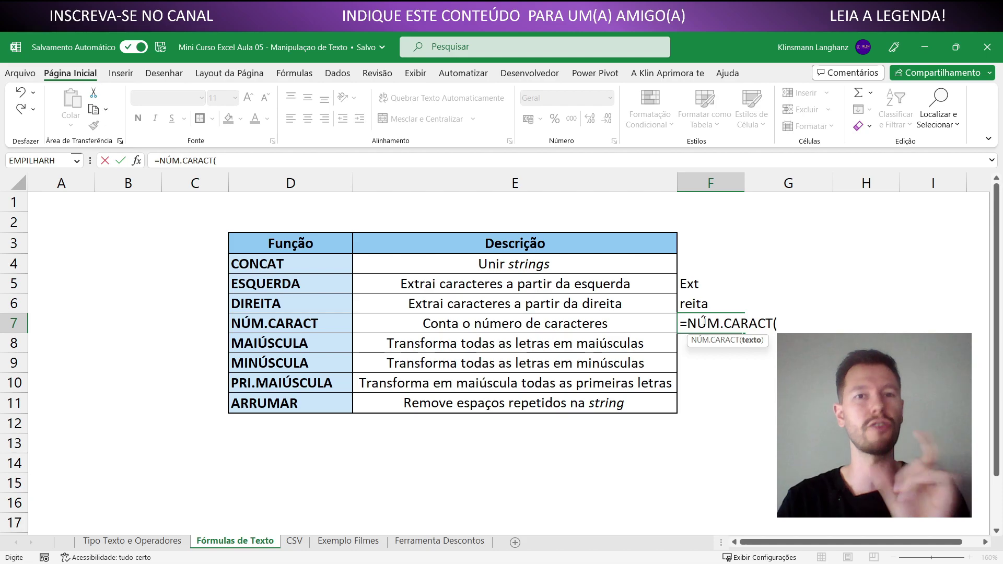
pyautogui.press('BackSpace')
pyautogui.press('BackSpace')
pyautogui.press('BackSpace')
pyautogui.press('BackSpace')
pyautogui.press('BackSpace')
pyautogui.press('BackSpace')
pyautogui.press('BackSpace')
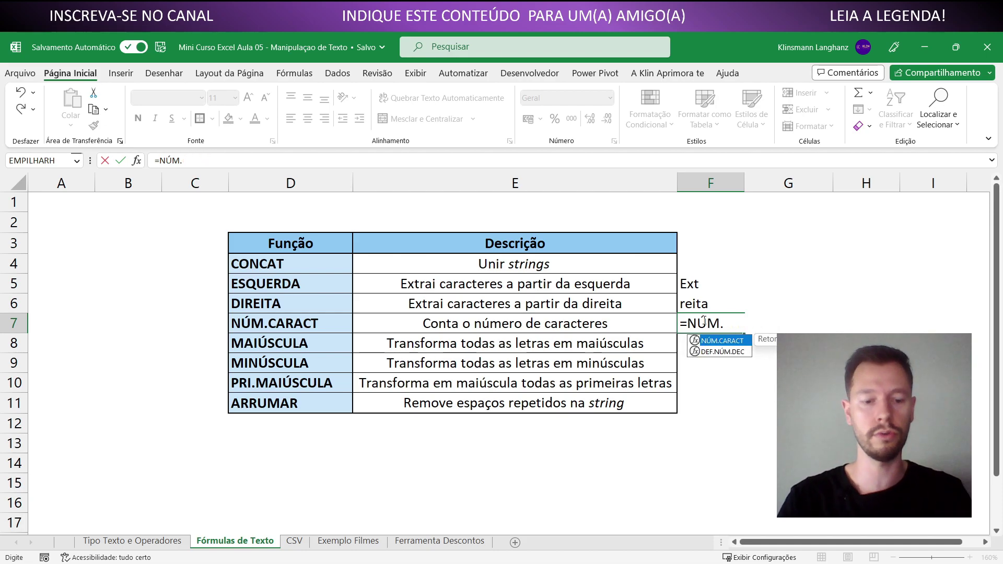
pyautogui.write('c')
pyautogui.press('Tab')
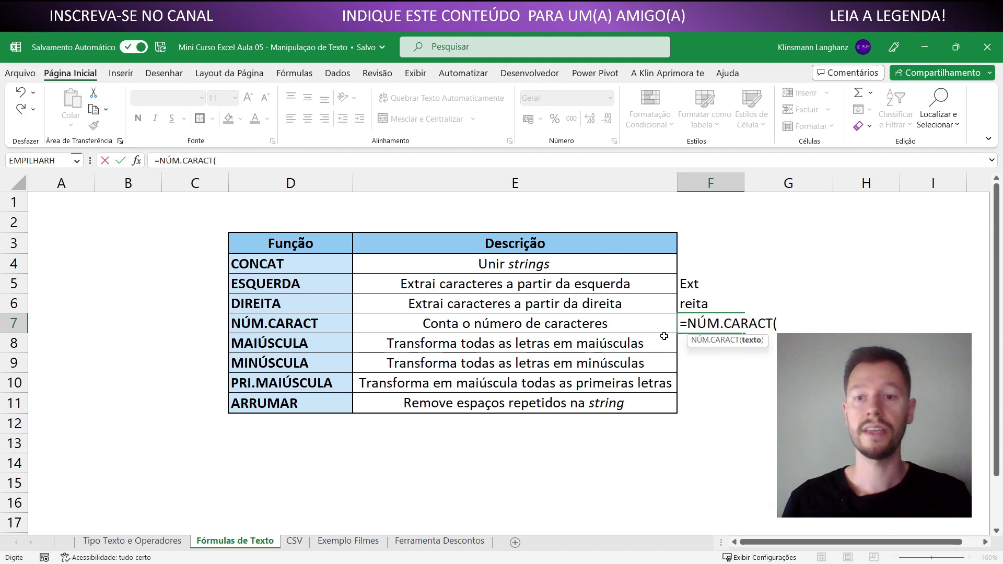
pyautogui.click(628, 324)
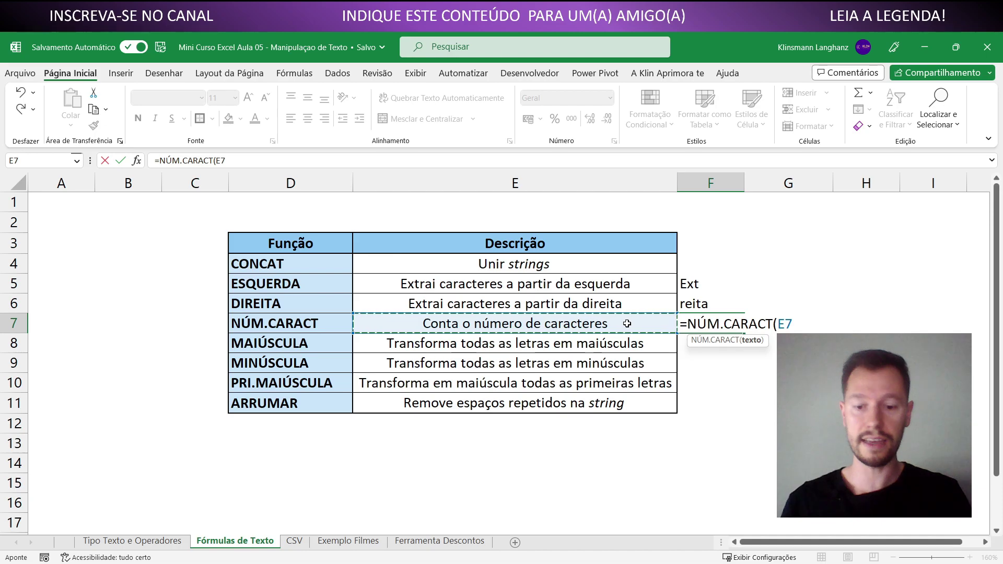
pyautogui.press('Return')
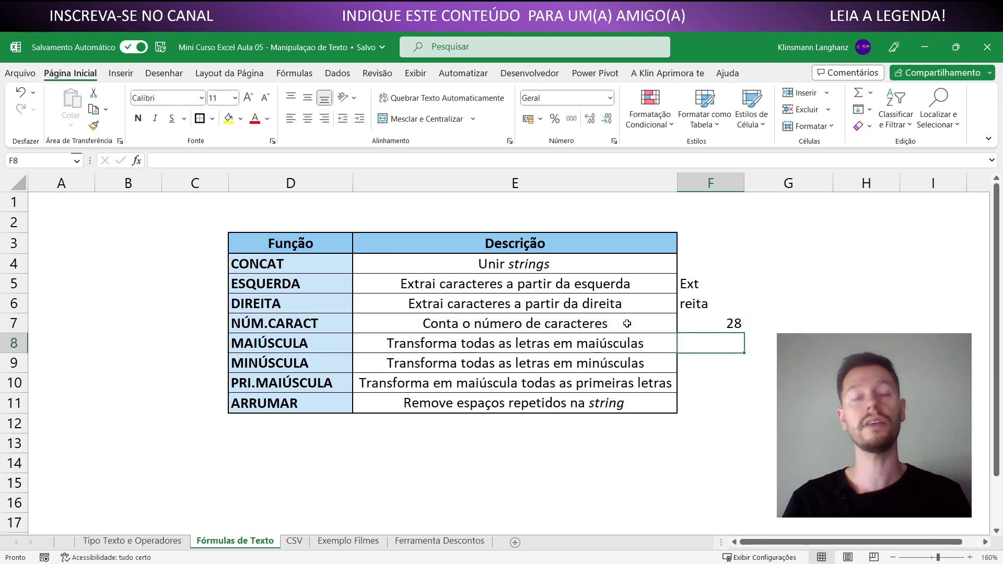
# - Convert the MAIÚSCULA description to uppercase in cell D13 with =MAIÚSCULA(E8)
pyautogui.click(280, 454)
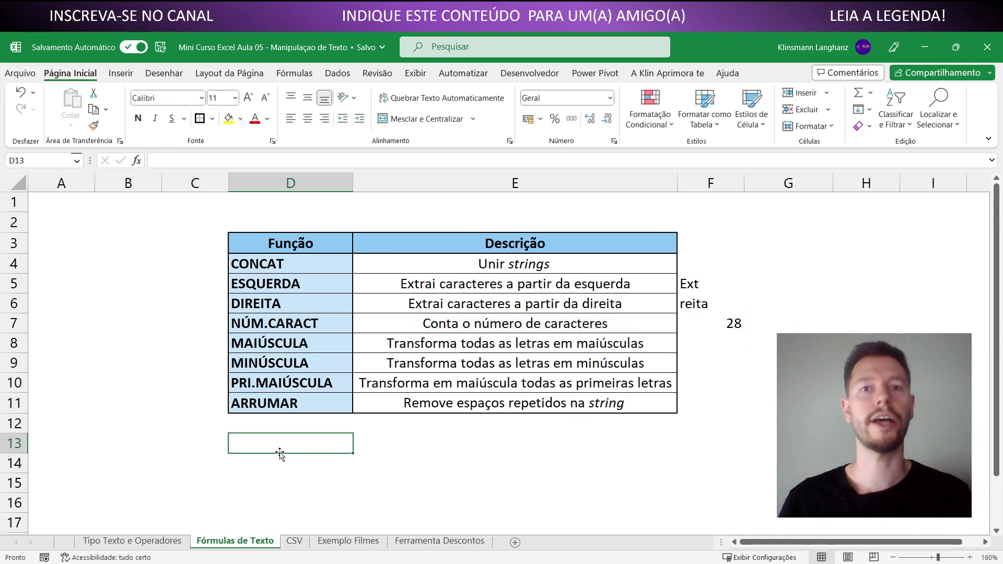
pyautogui.write('=m')
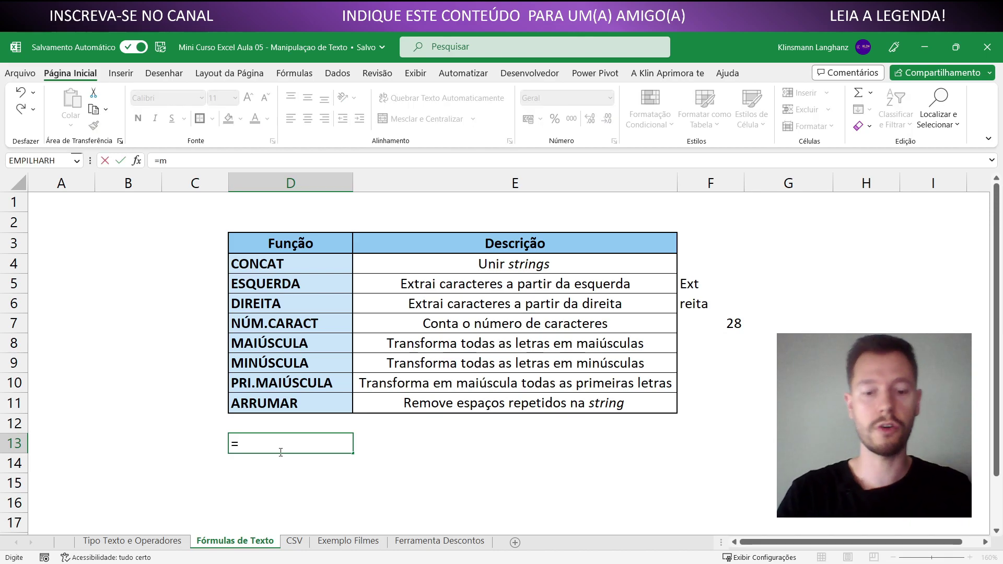
pyautogui.write('ai')
pyautogui.press('Down')
pyautogui.press('Tab')
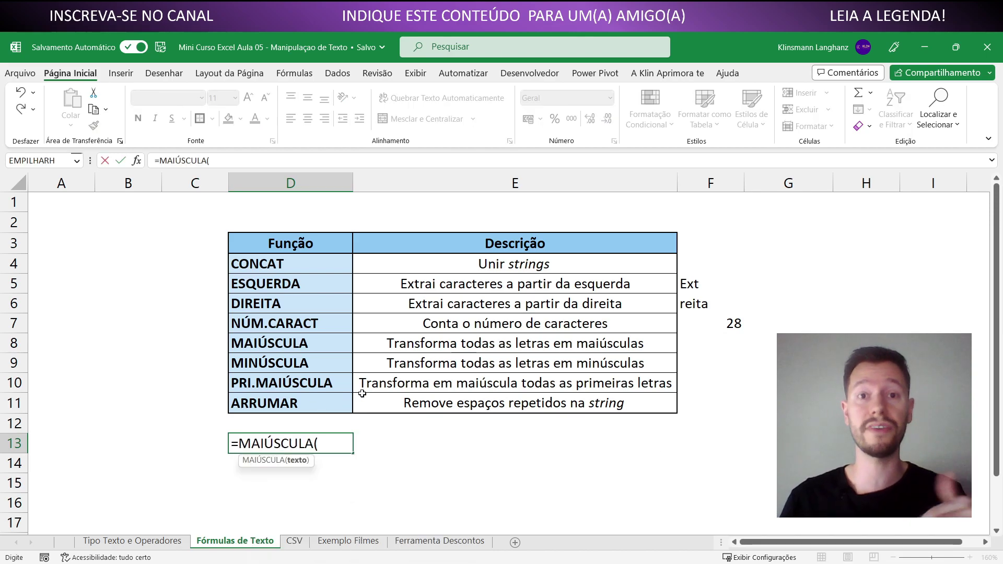
pyautogui.click(435, 338)
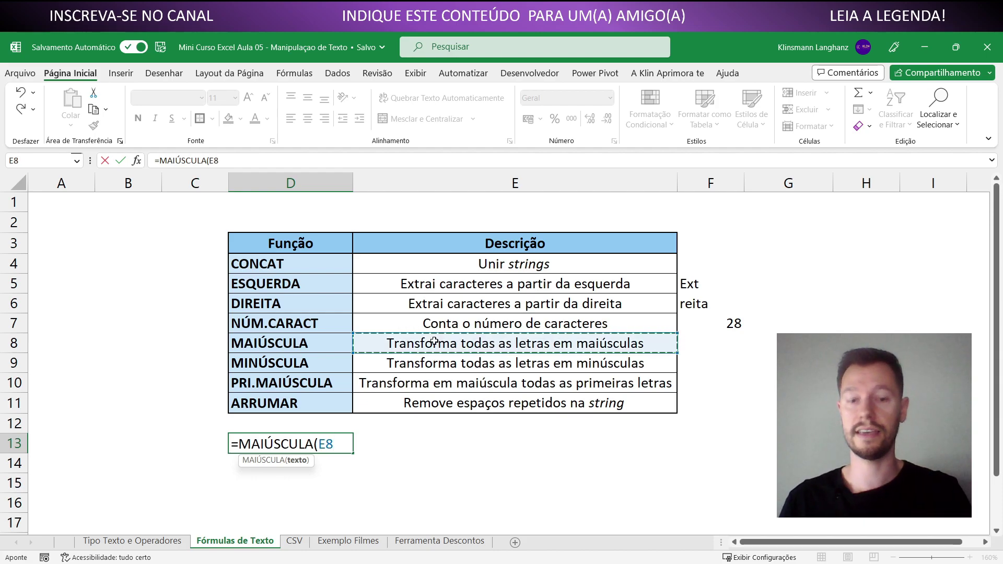
pyautogui.press('Return')
pyautogui.click(294, 443)
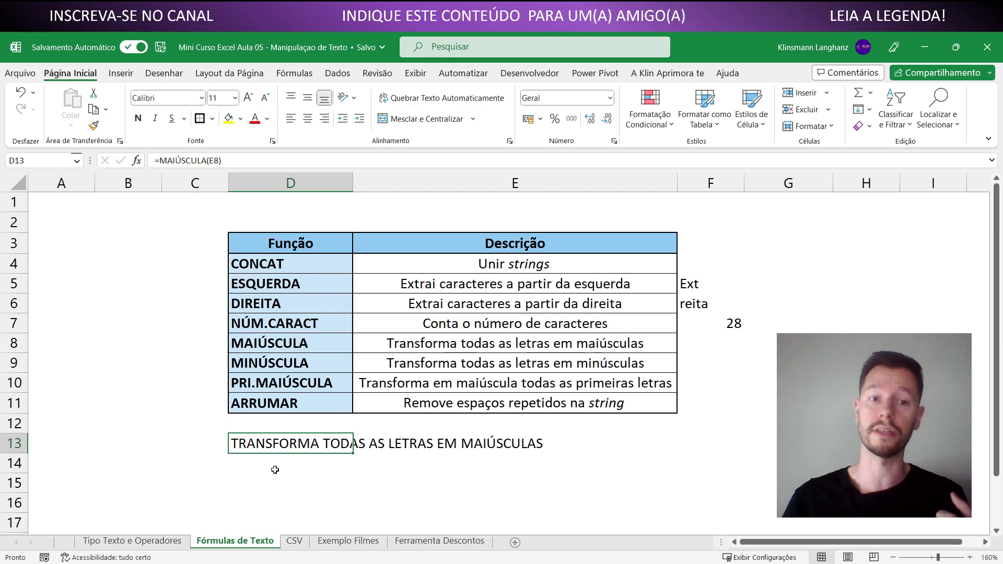
# - Convert the function name in D9 to lowercase in cell D14 with =MINÚSCULA(D9)
pyautogui.click(277, 468)
pyautogui.write('=')
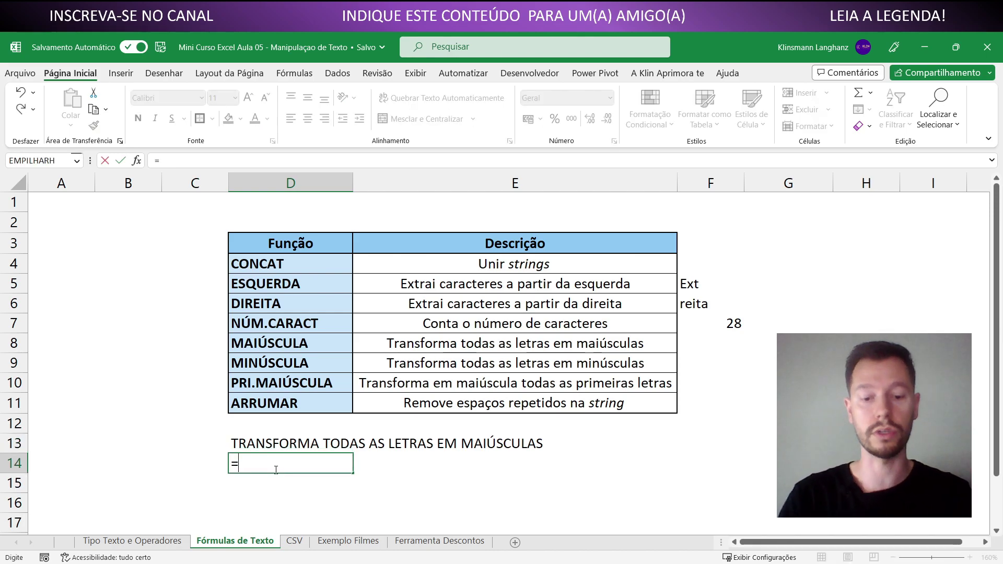
pyautogui.write('min')
pyautogui.press('Tab')
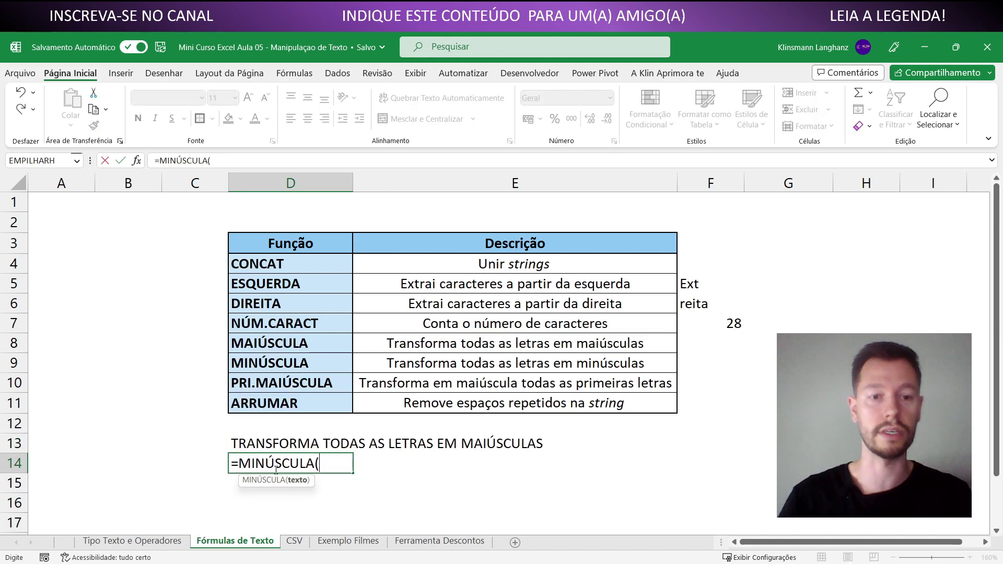
pyautogui.click(262, 362)
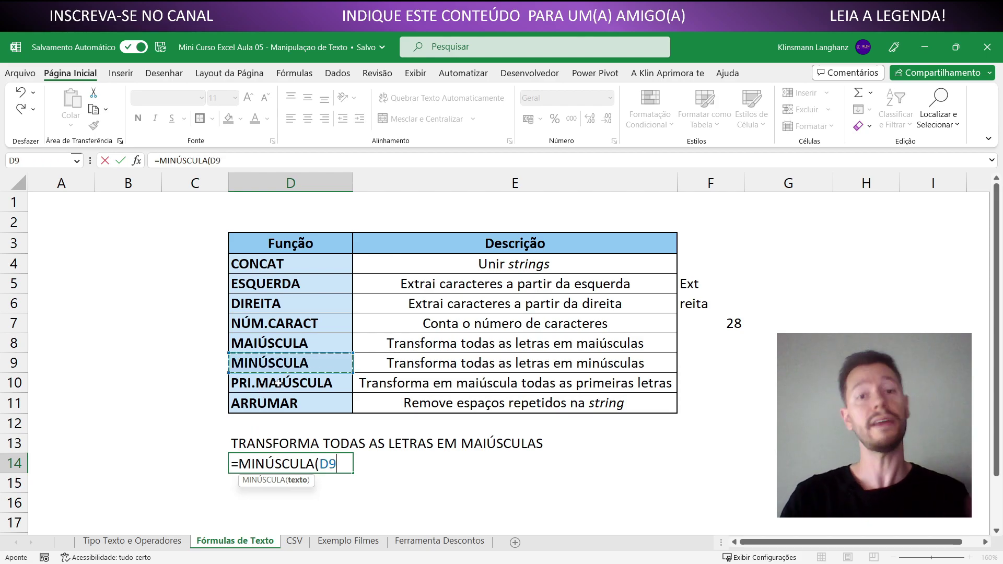
pyautogui.press('Return')
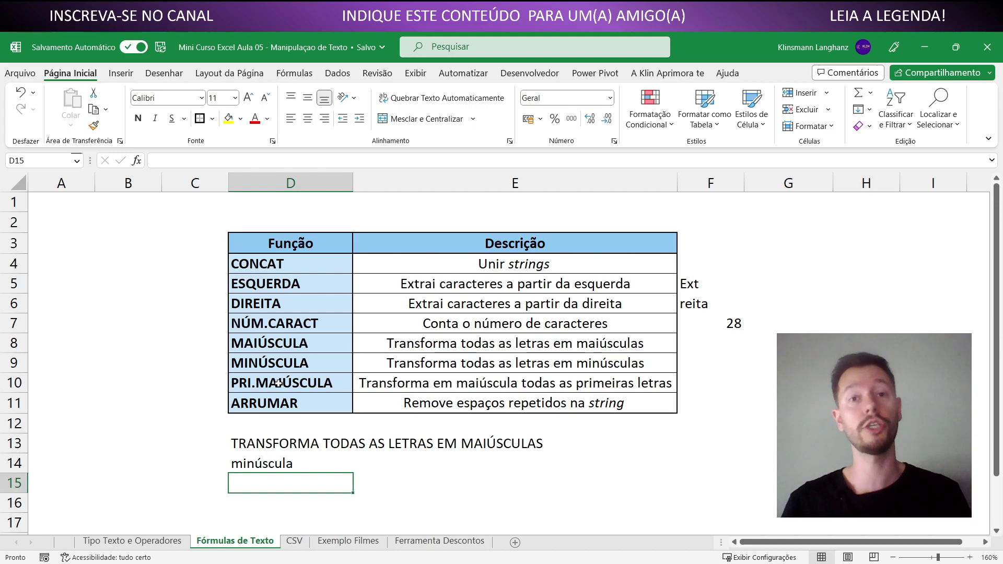
# - Capitalize the first letter of each word from D13 in cell D15 with =PRI.MAIÚSCULA(D13)
pyautogui.write('=')
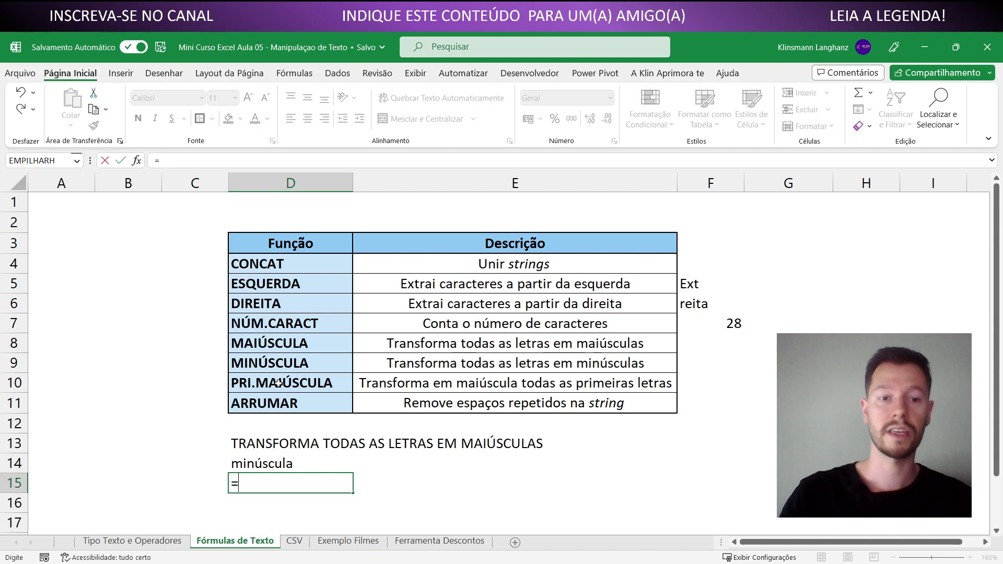
pyautogui.click(237, 439)
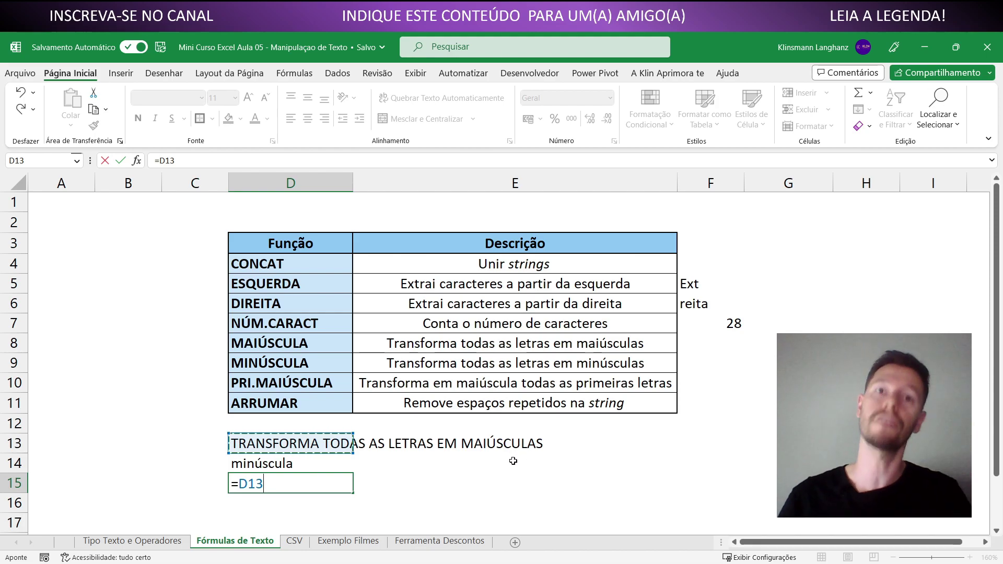
pyautogui.press('BackSpace')
pyautogui.press('BackSpace')
pyautogui.press('BackSpace')
pyautogui.write('pri.')
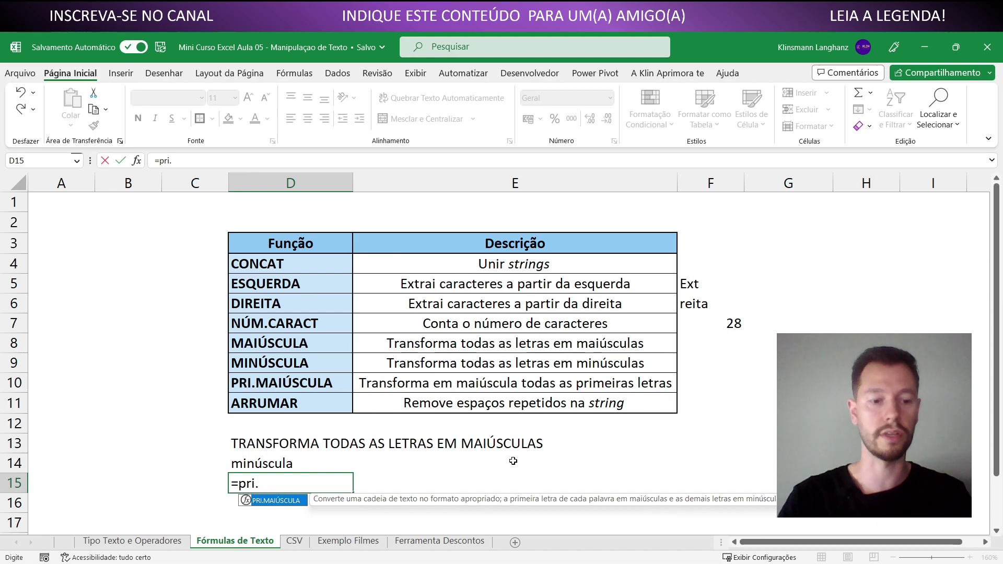
pyautogui.press('Tab')
pyautogui.click(272, 445)
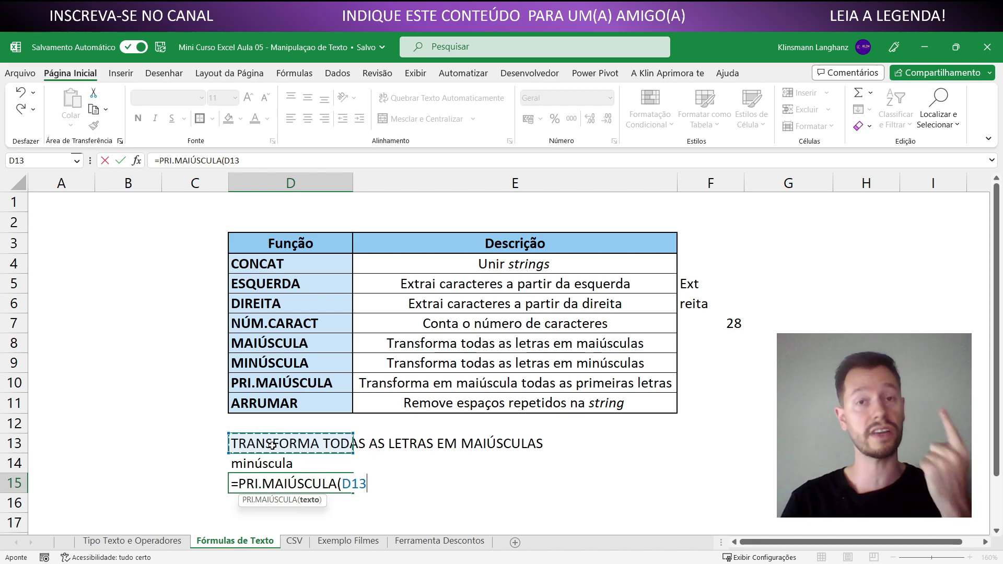
pyautogui.press('Return')
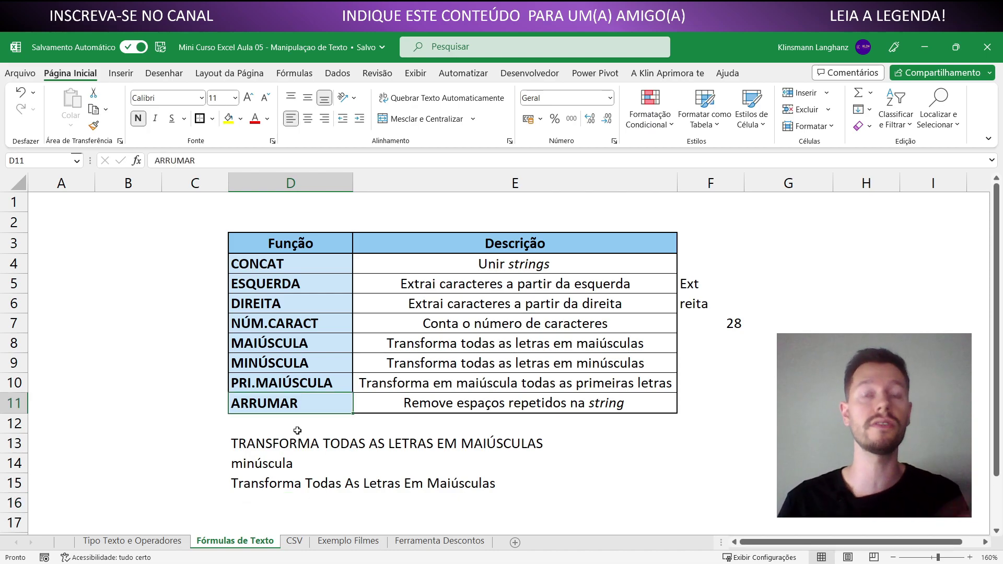
# - Insert several extra spaces after "Remove" and before "string" in the ARRUMAR description in cell E11
pyautogui.doubleClick(431, 403)
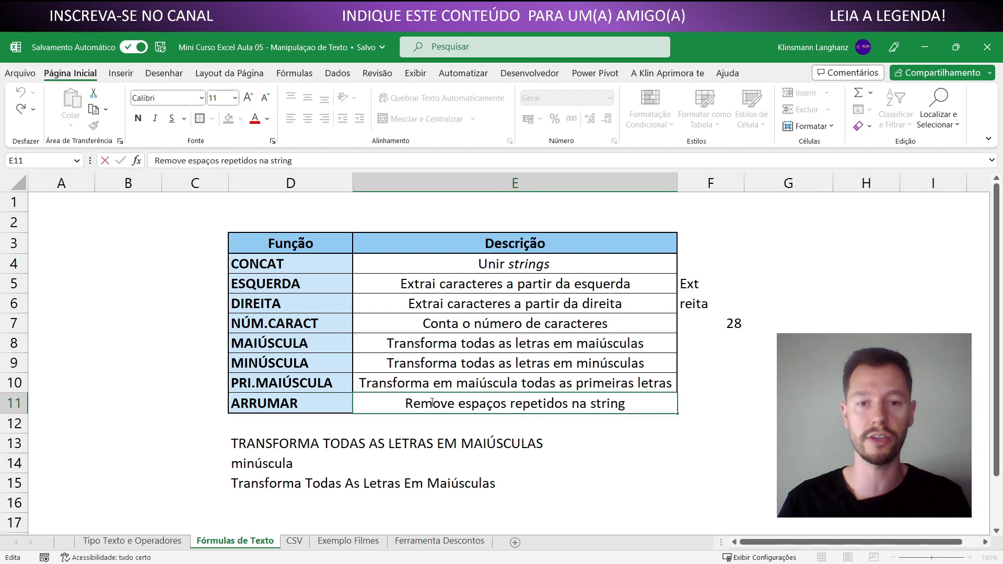
pyautogui.click(458, 404)
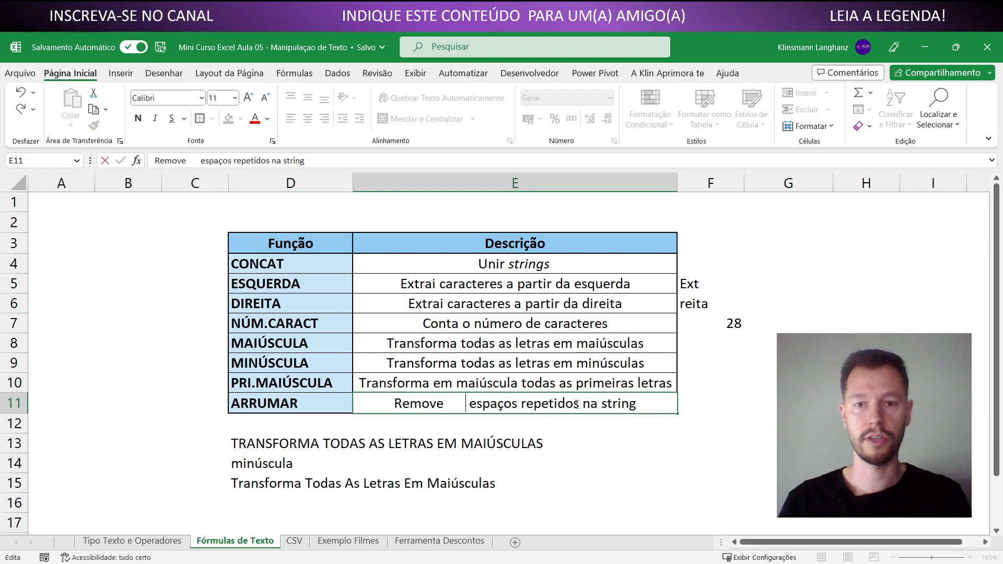
pyautogui.click(603, 404)
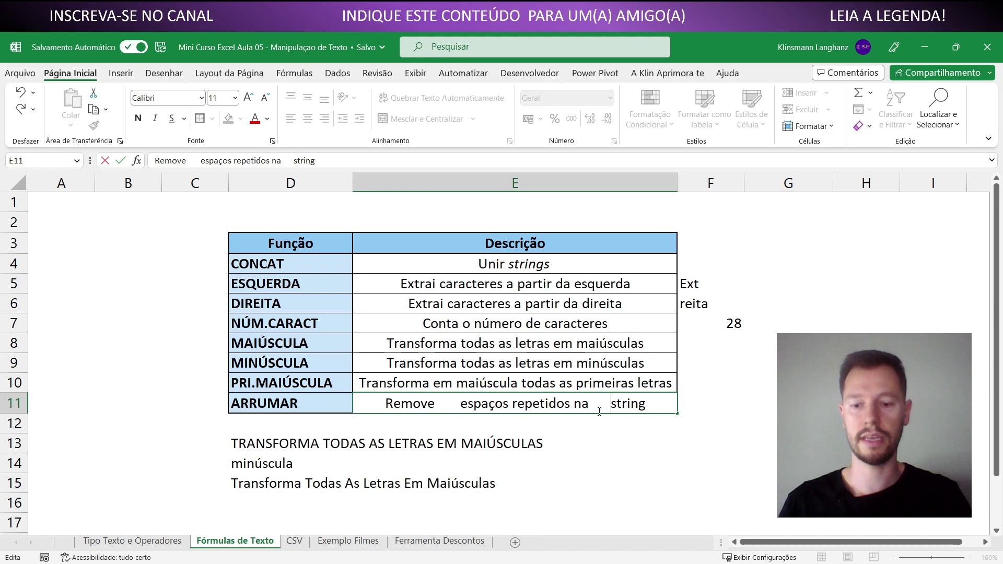
pyautogui.press('Return')
# - Remove the repeated spaces from the ARRUMAR description in cell D16 with =ARRUMAR(E11)
pyautogui.click(266, 502)
pyautogui.write('=arru')
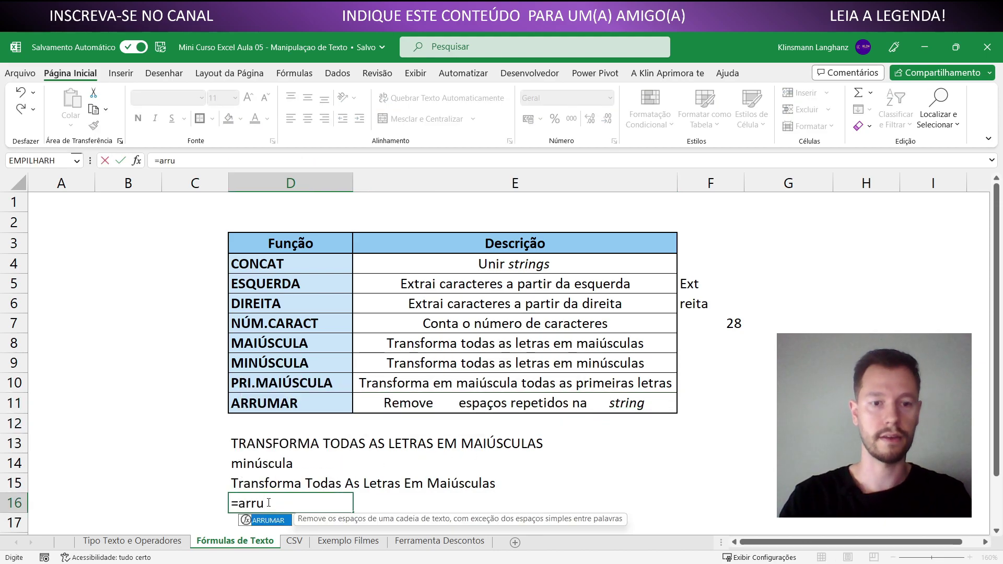
pyautogui.press('Tab')
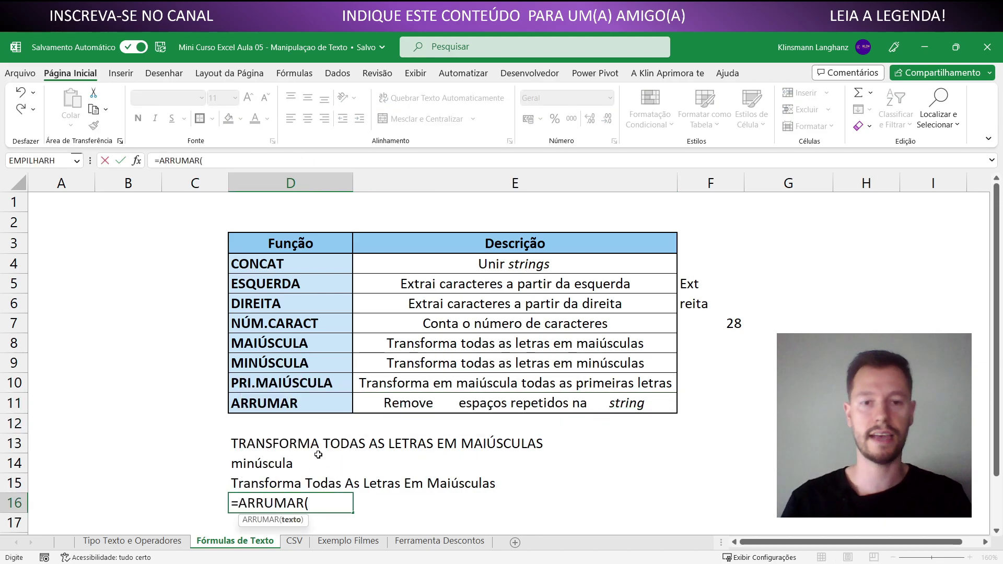
pyautogui.click(384, 401)
pyautogui.press('Return')
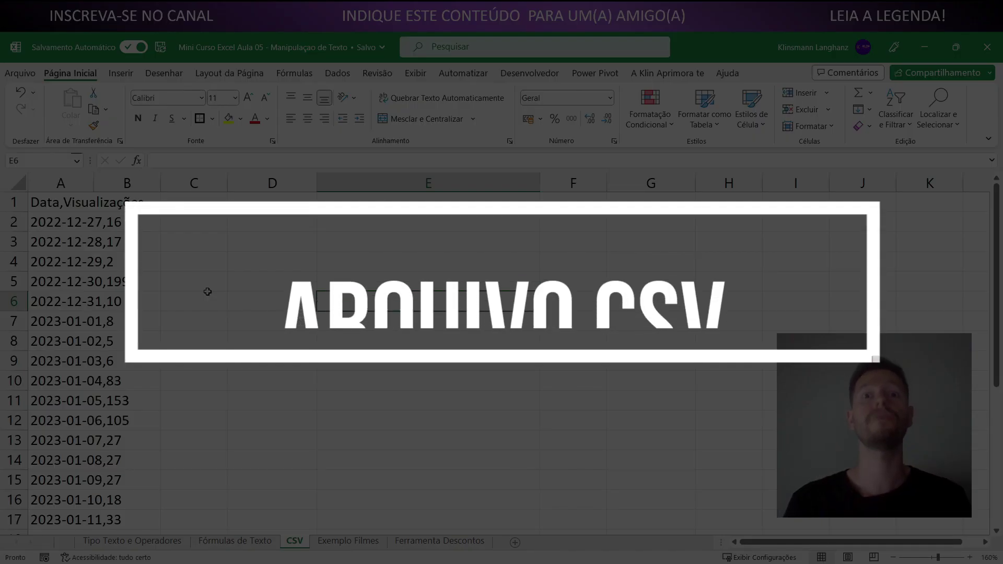
# - Write "CSV" in cell E6 and "Comma-separated values" in cell E7 of the CSV sheet
pyautogui.write('CSV')
pyautogui.press('Return')
pyautogui.write('Comma')
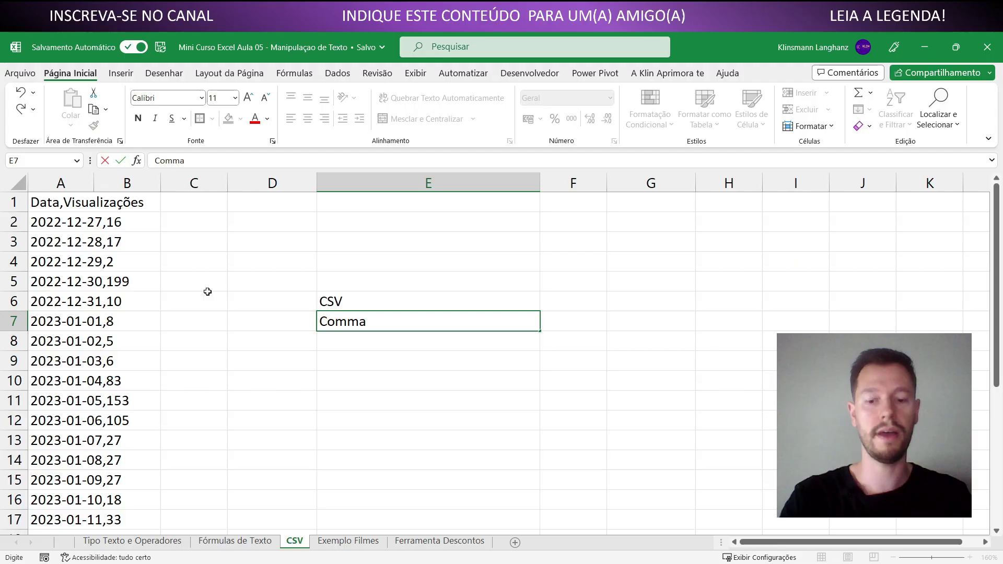
pyautogui.write('-sep')
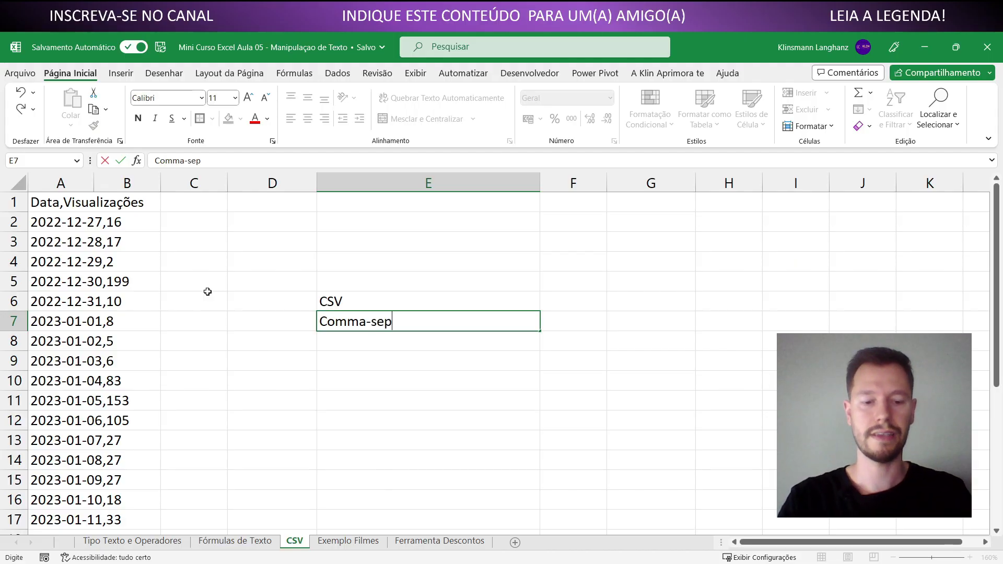
pyautogui.write('arated values')
pyautogui.press('Return')
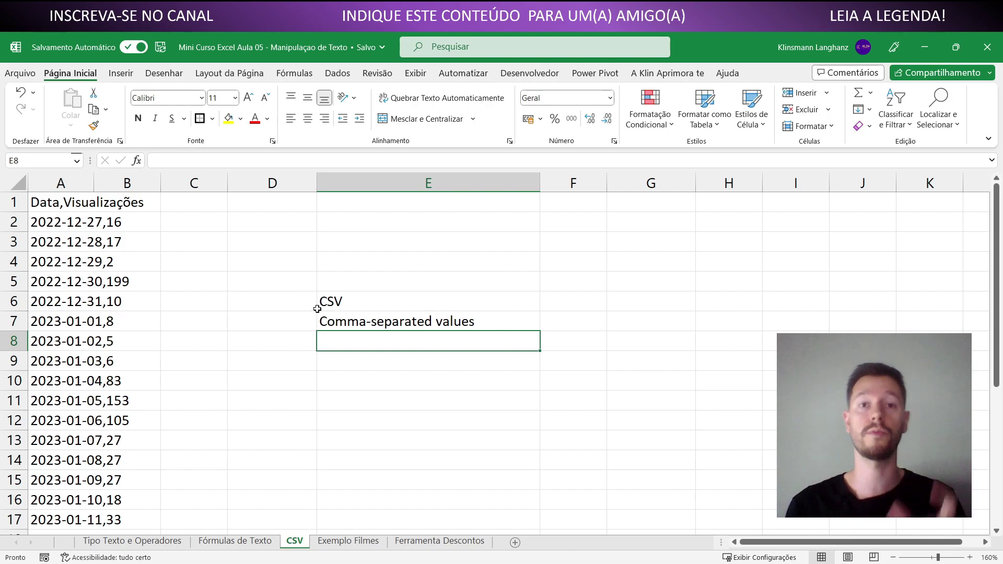
# - Fit the width of column A to its contents and clear the CSV notes from E5:E8
pyautogui.doubleClick(94, 184)
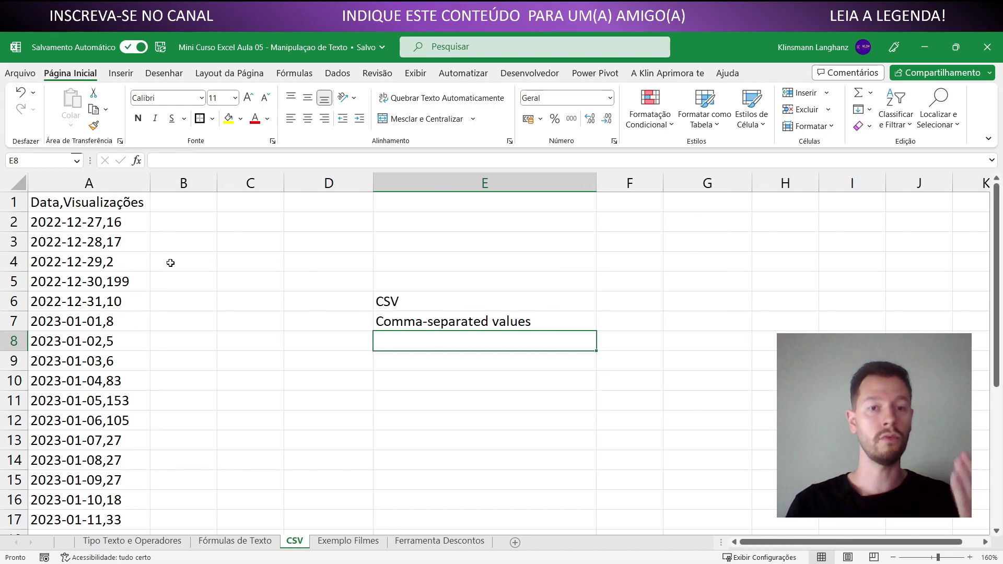
pyautogui.moveTo(392, 287); pyautogui.dragTo(412, 334)
pyautogui.press('Delete')
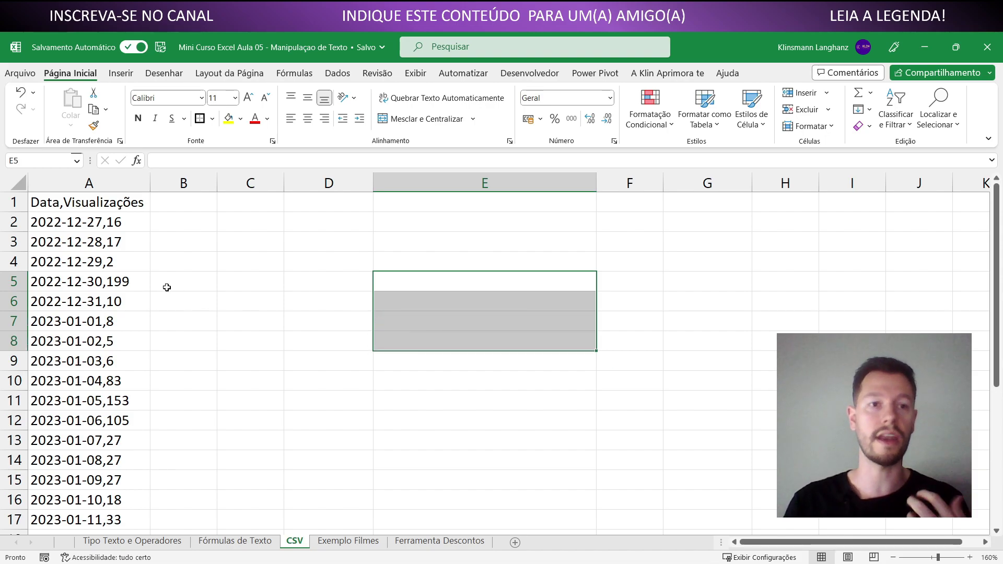
# - Examine how the header in A1 and the date and view count in A2 are separated by a comma
pyautogui.click(56, 207)
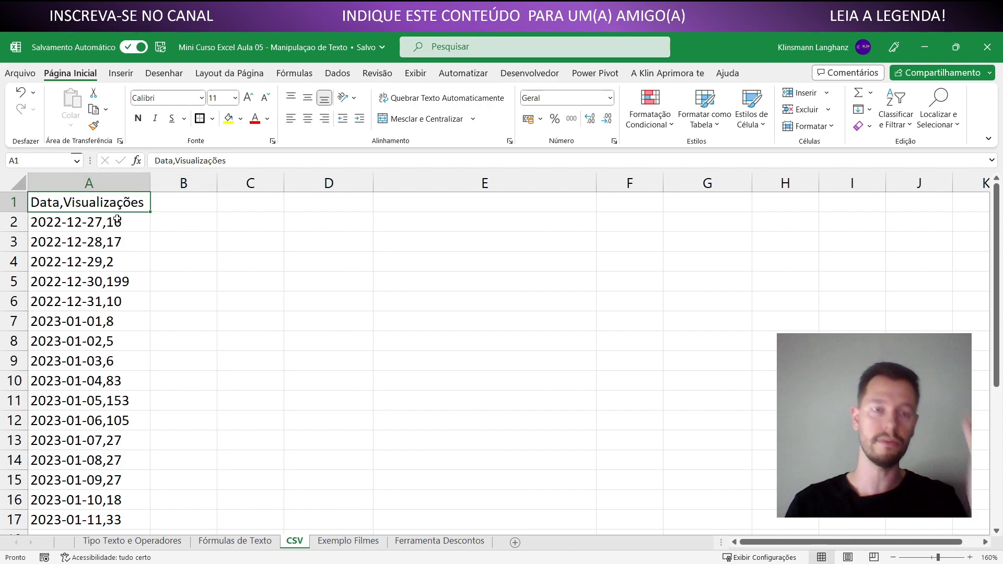
pyautogui.doubleClick(85, 223)
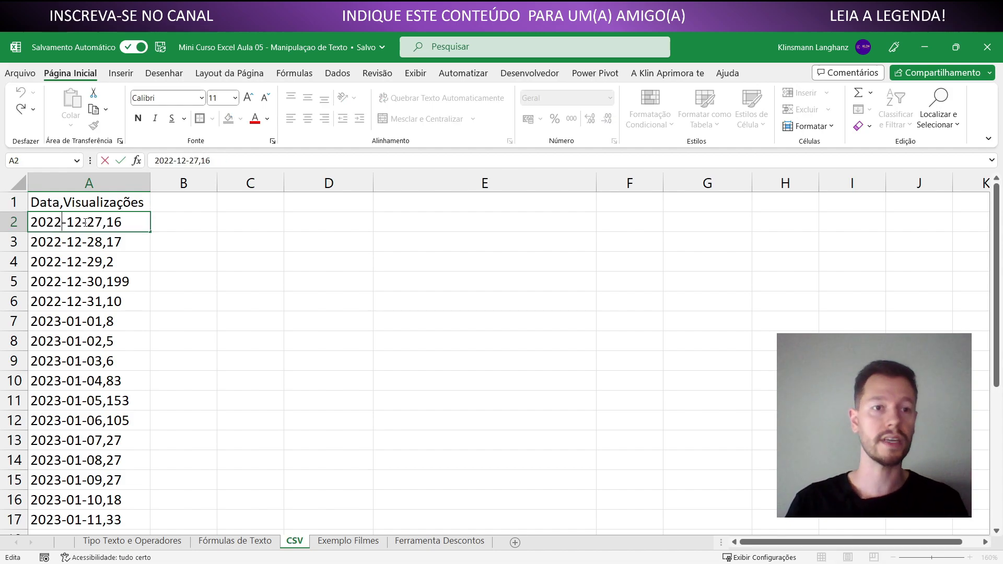
pyautogui.moveTo(101, 223); pyautogui.dragTo(23, 223)
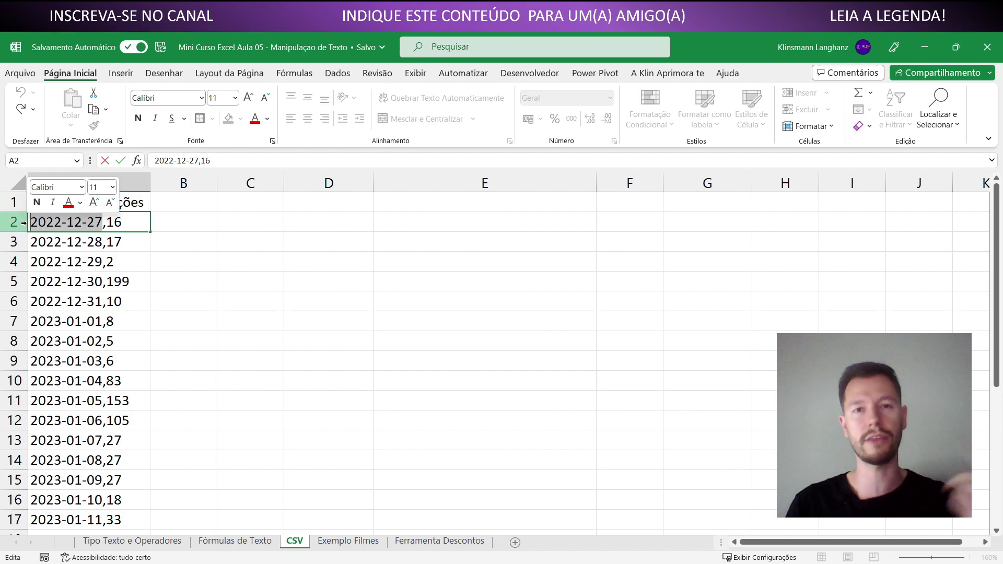
pyautogui.moveTo(106, 223); pyautogui.dragTo(134, 222)
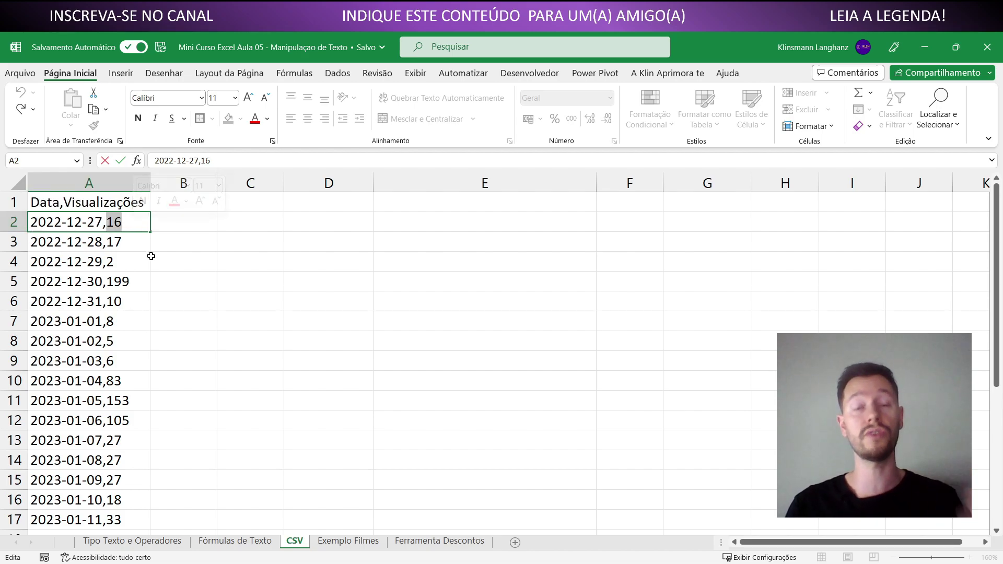
pyautogui.press('Return')
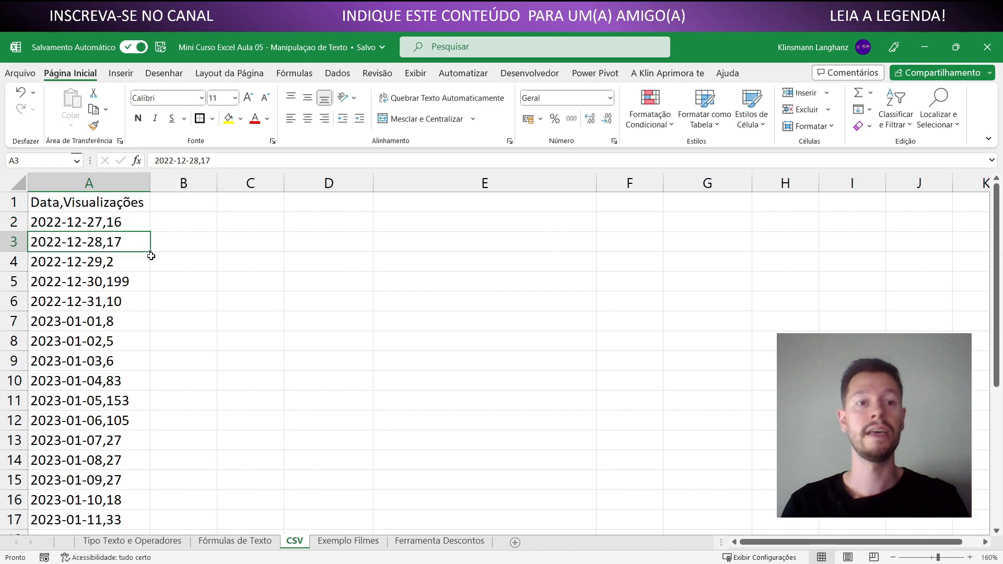
pyautogui.click(122, 258)
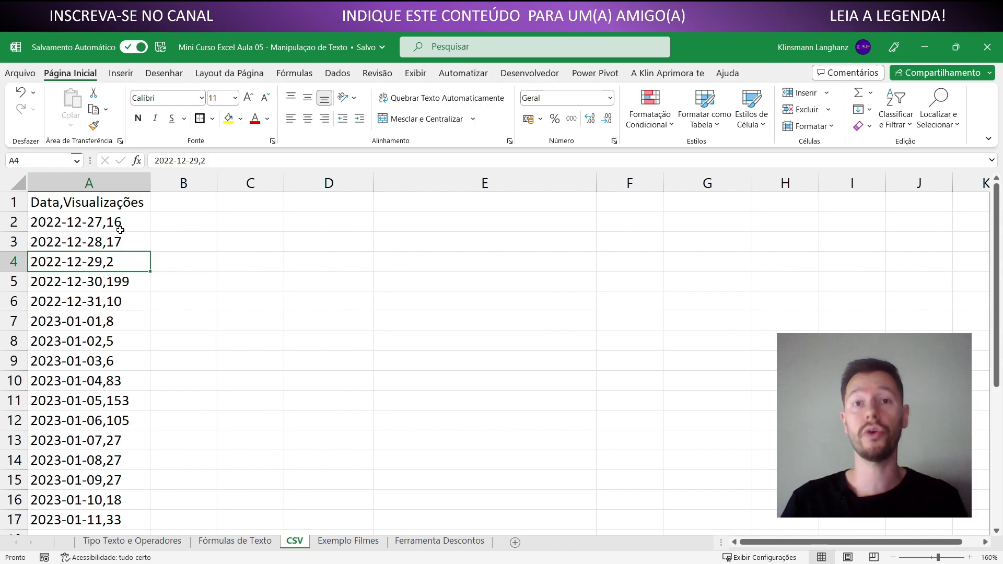
# - Split column A into date and views columns with Text to Columns, delimited by comma, in General format with destination $A$1
pyautogui.click(98, 180)
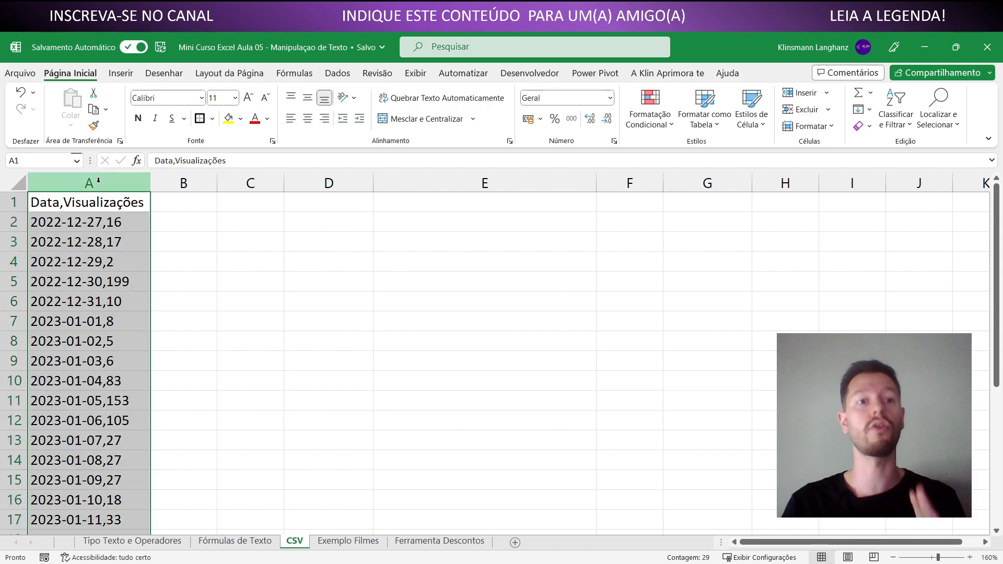
pyautogui.scroll(-6, 114, 286)
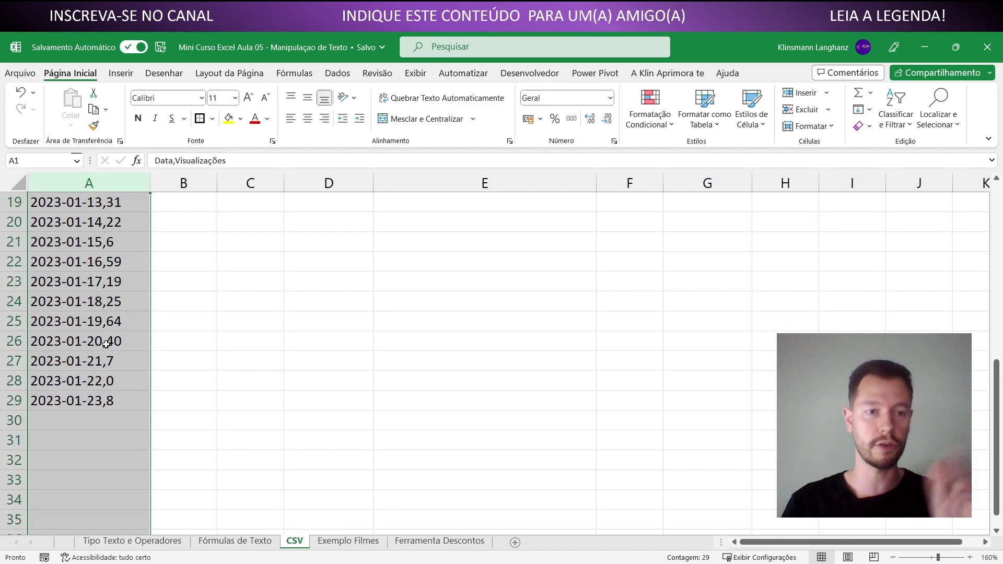
pyautogui.scroll(6, 107, 343)
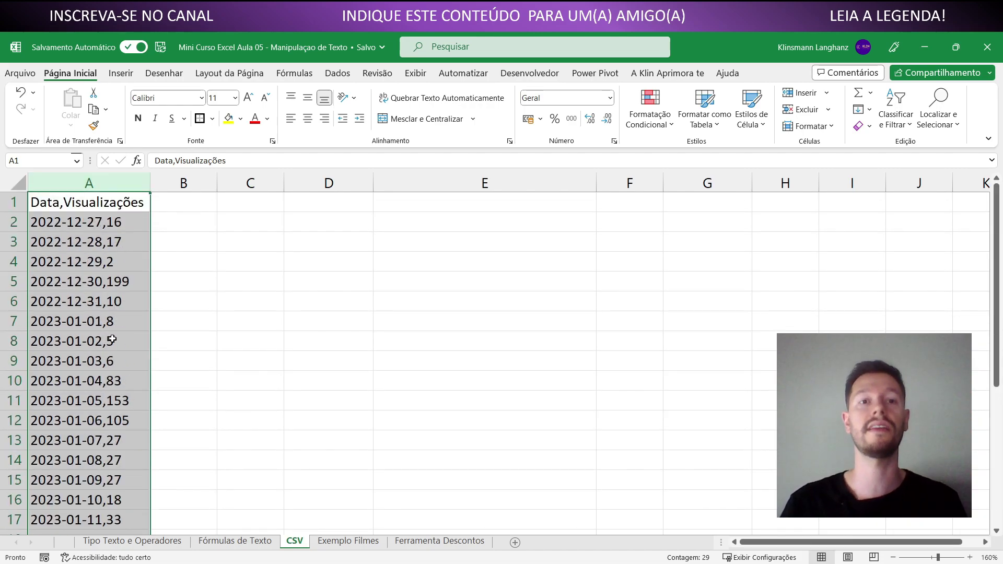
pyautogui.click(339, 73)
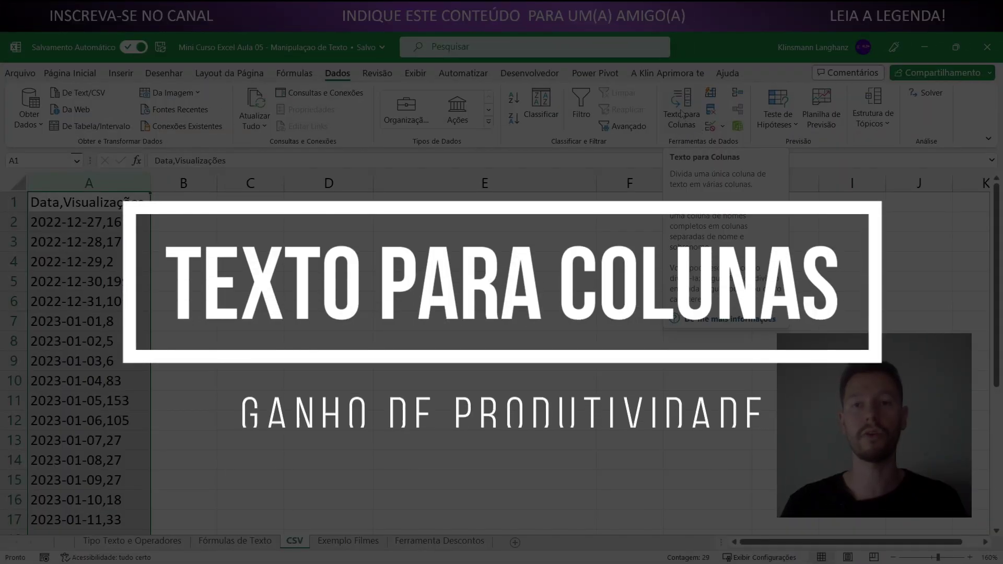
pyautogui.click(681, 115)
pyautogui.moveTo(310, 261); pyautogui.dragTo(539, 218)
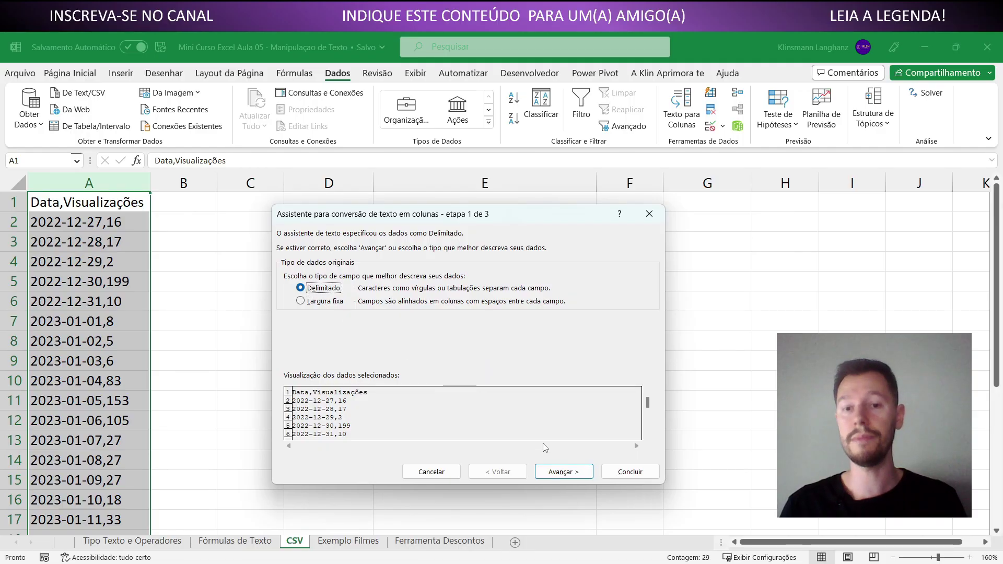
pyautogui.click(561, 473)
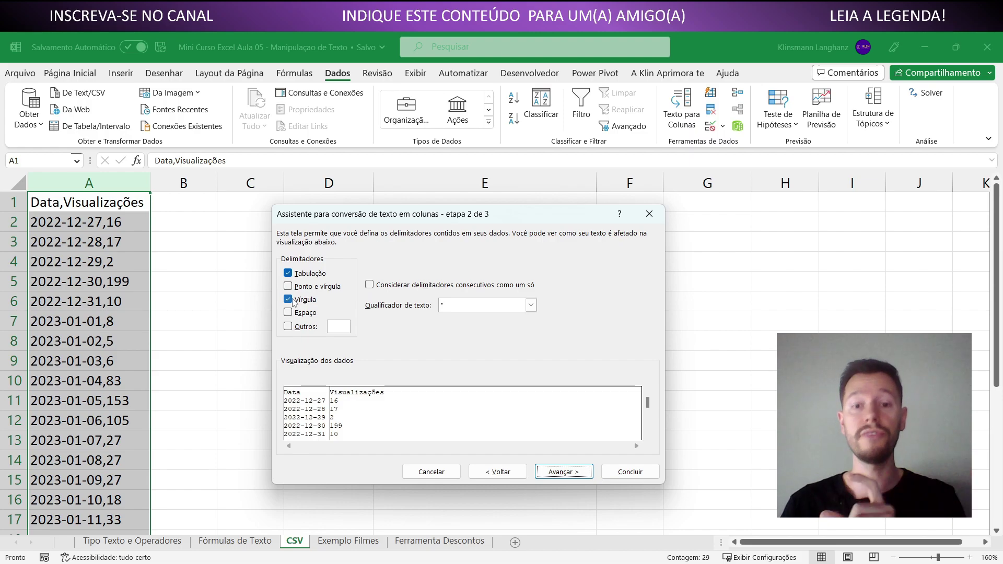
pyautogui.click(555, 475)
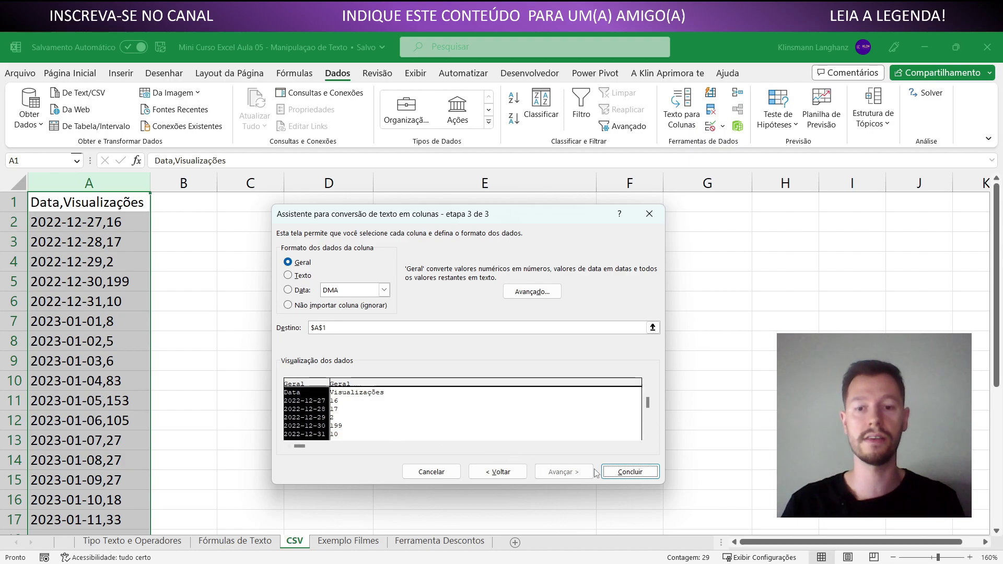
pyautogui.click(622, 471)
pyautogui.click(359, 345)
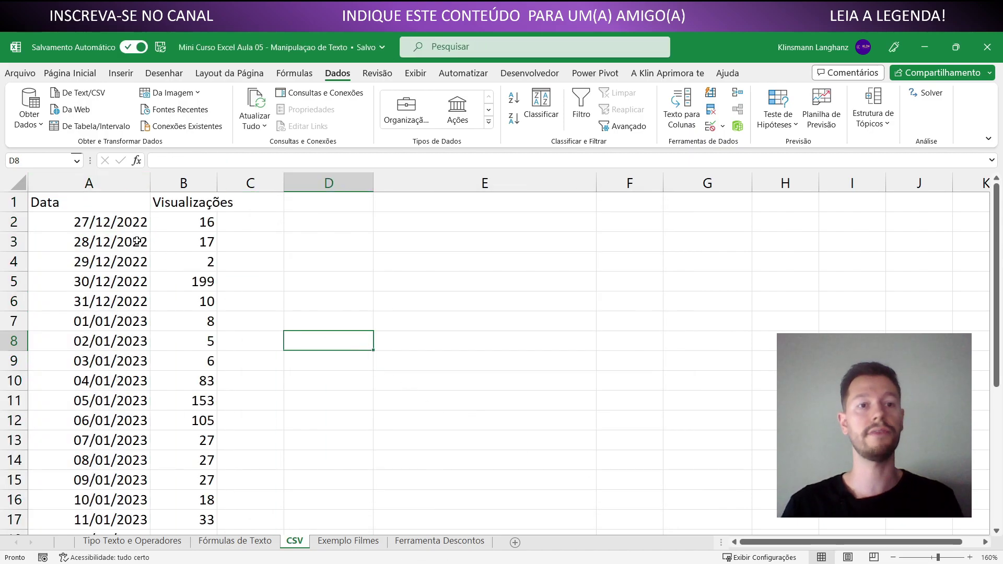
pyautogui.click(120, 229)
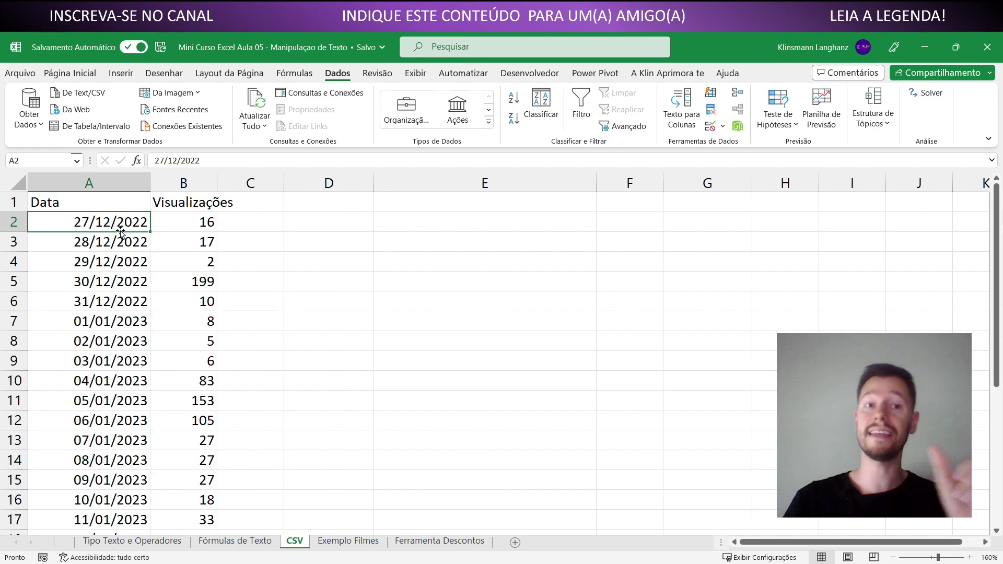
# - Undo the Text to Columns split of column A
pyautogui.doubleClick(217, 183)
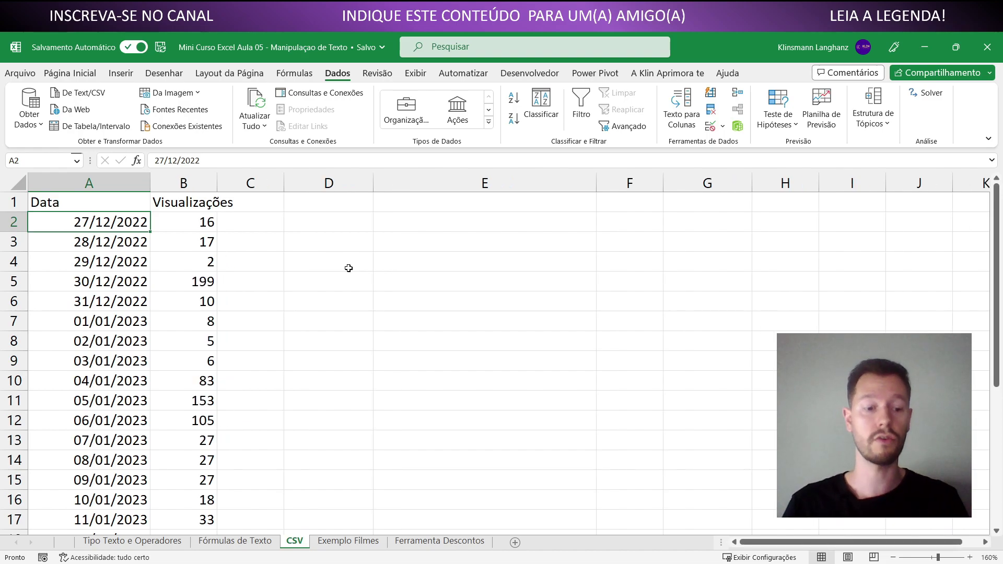
pyautogui.hotkey('ctrl', 'z')
pyautogui.click(349, 268)
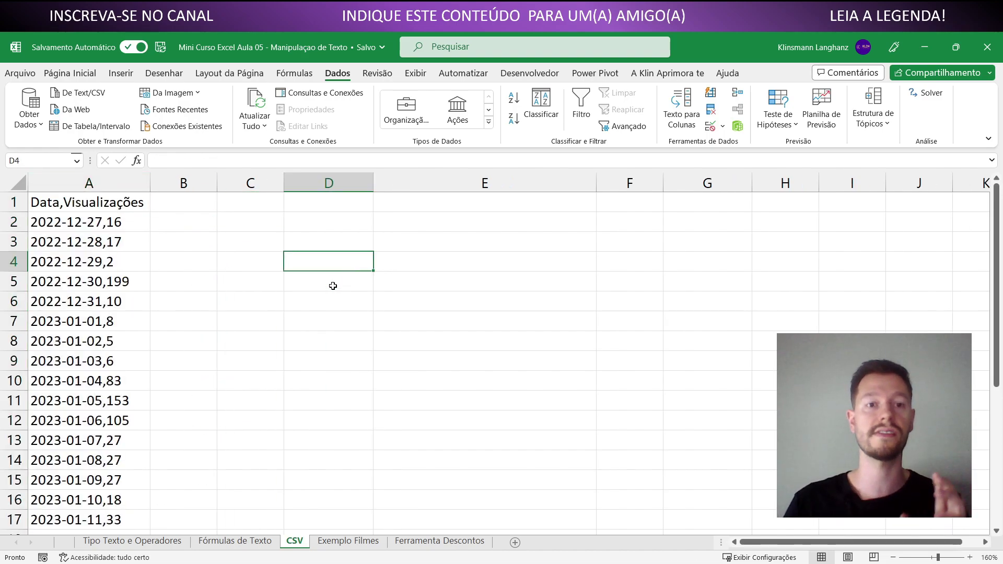
# - Split the text of A2 at the comma with =DIVIDIRTEXTO(A2;",") in cell C2 and widen column C
pyautogui.click(233, 225)
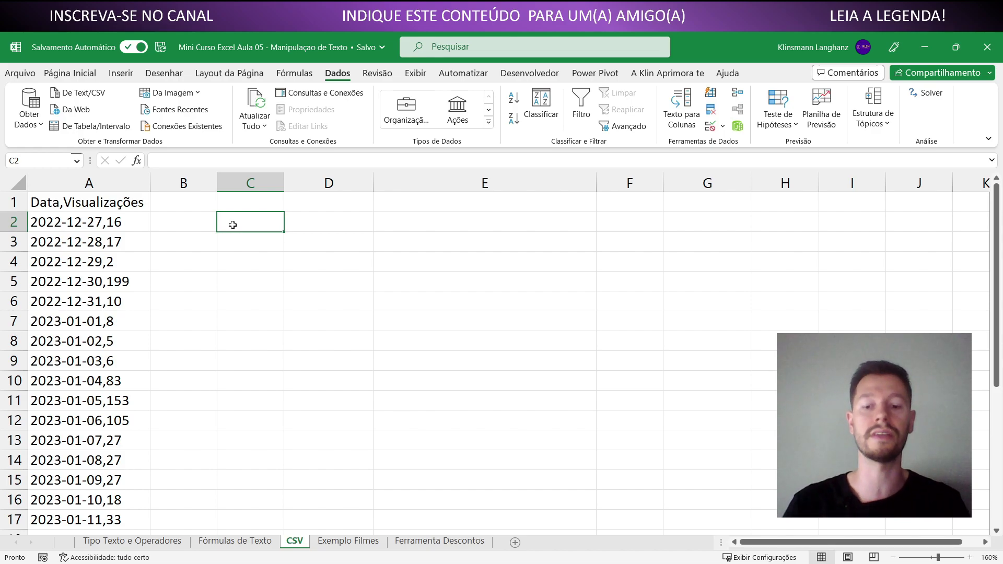
pyautogui.write('=divi')
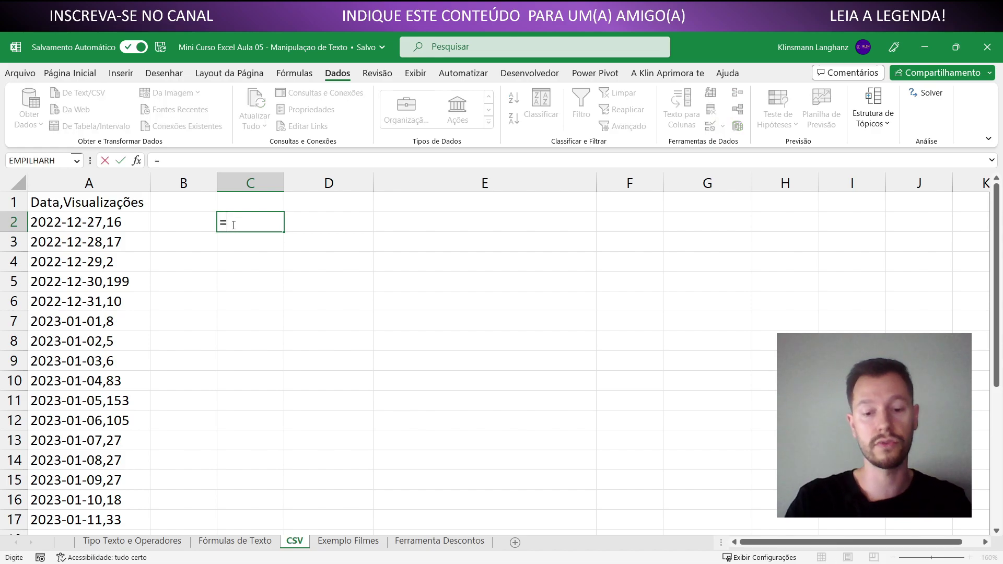
pyautogui.press('Tab')
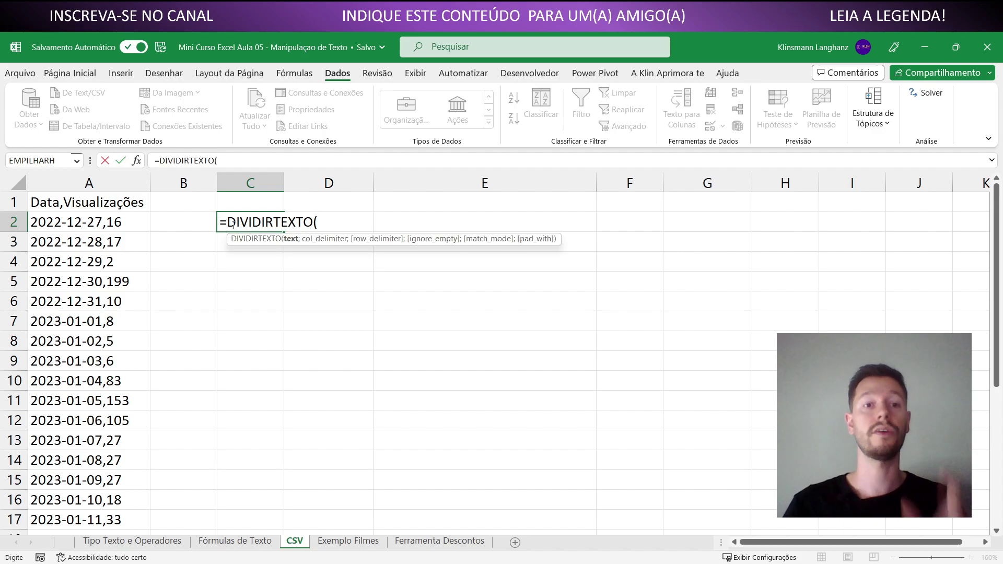
pyautogui.click(68, 219)
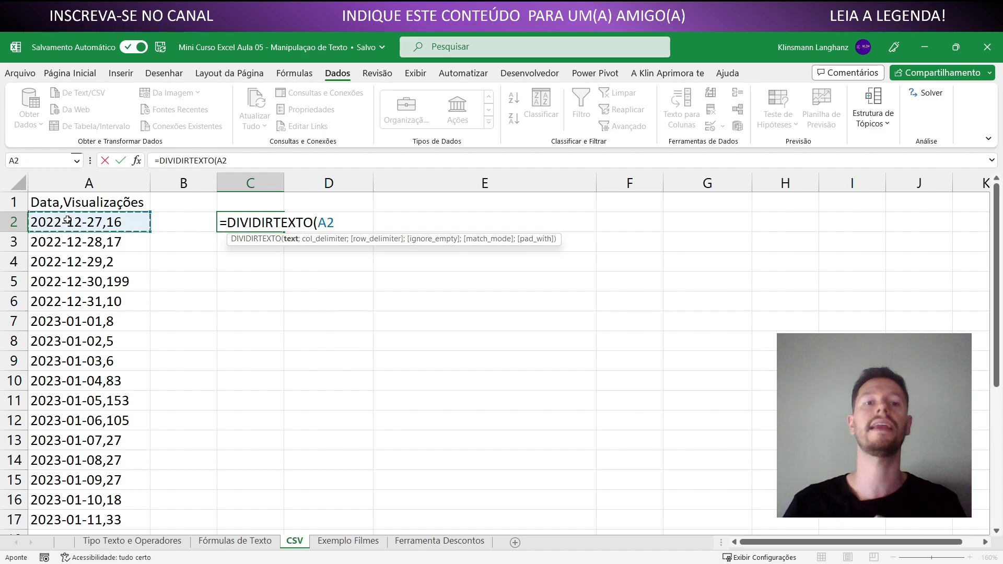
pyautogui.write(';')
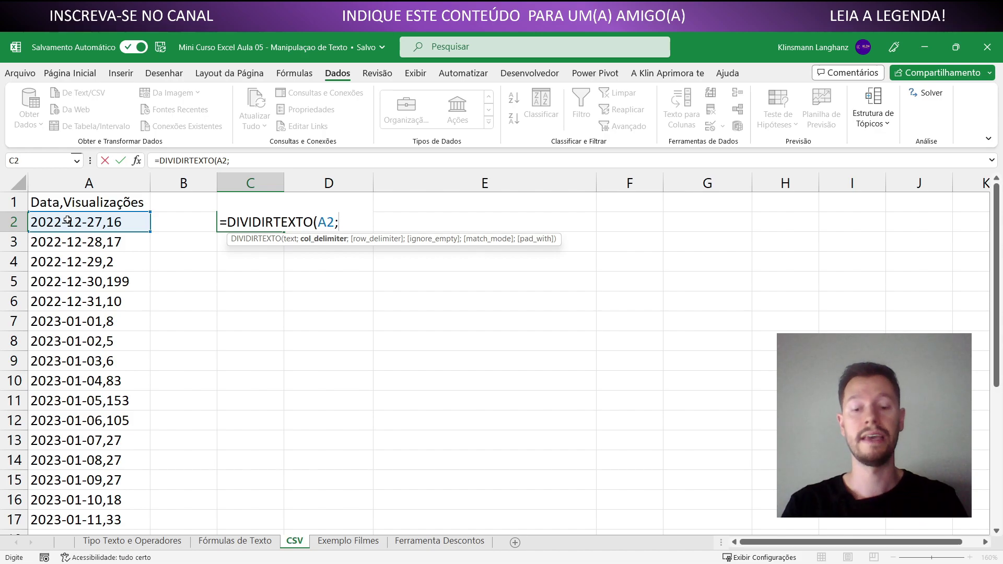
pyautogui.write('",')
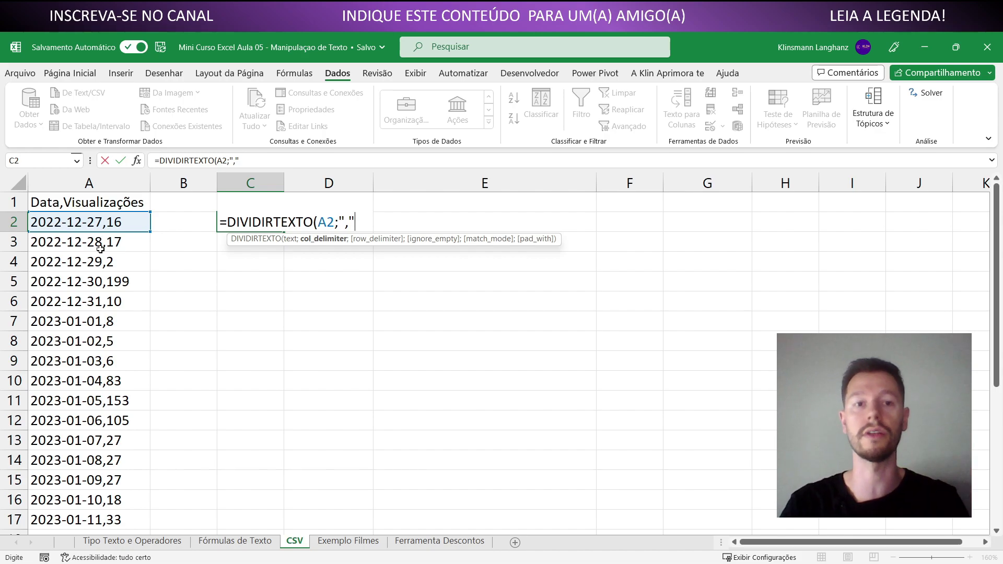
pyautogui.press('Return')
pyautogui.moveTo(289, 174); pyautogui.dragTo(313, 175)
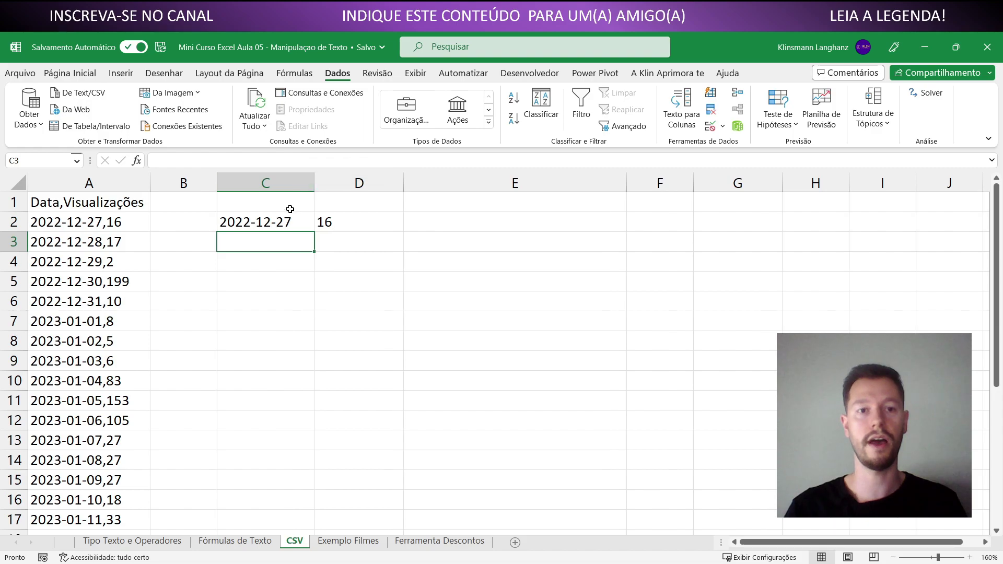
# - Fill the DIVIDIRTEXTO formula from C2 down to C11 and check the split range C2:D11
pyautogui.click(284, 222)
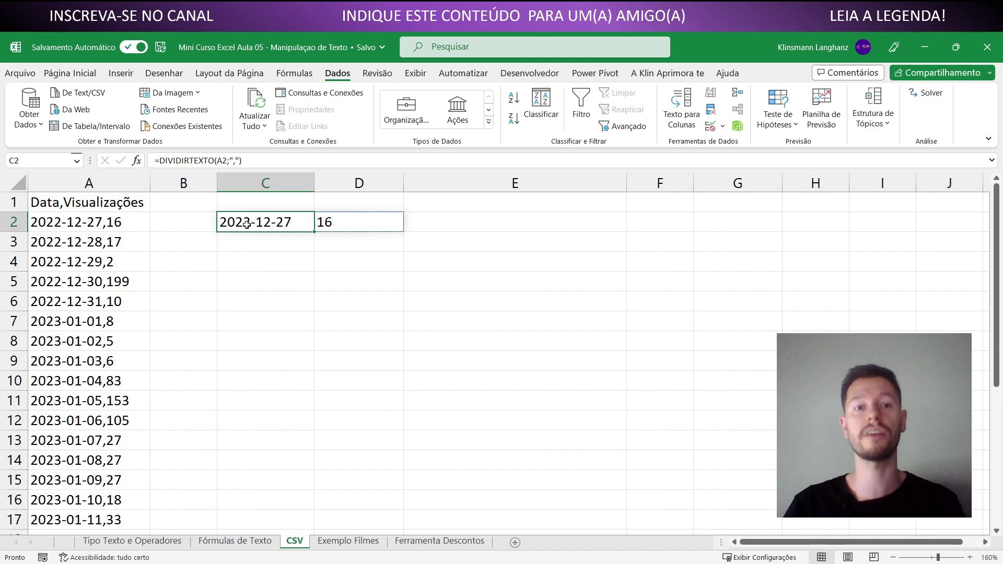
pyautogui.moveTo(314, 231); pyautogui.dragTo(314, 410)
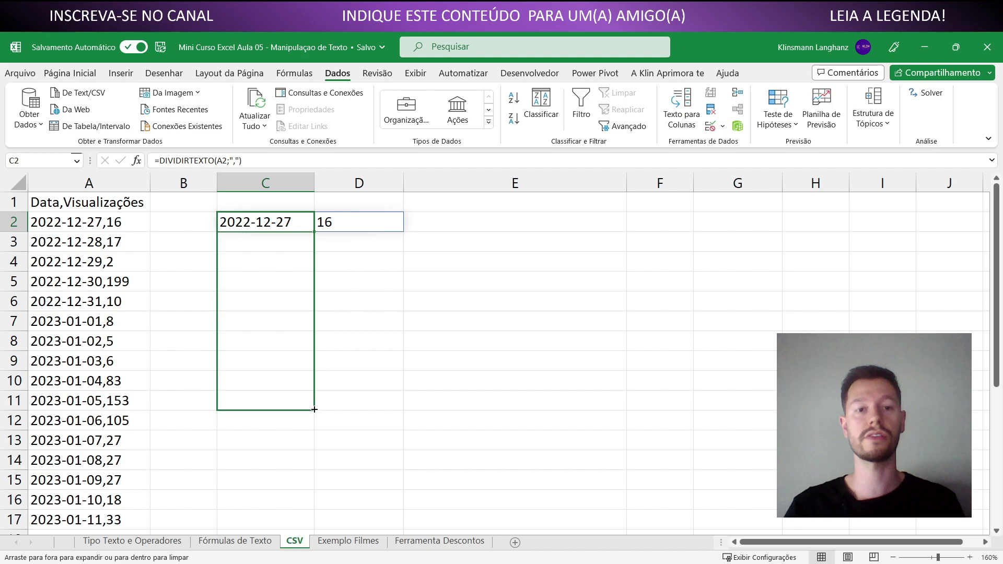
pyautogui.click(503, 334)
pyautogui.moveTo(292, 225); pyautogui.dragTo(350, 399)
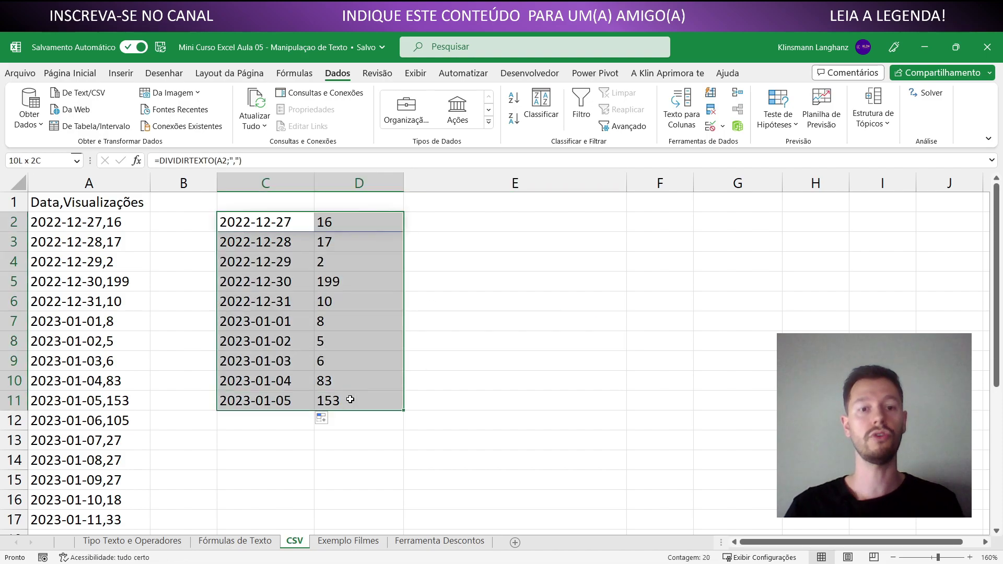
pyautogui.click(447, 342)
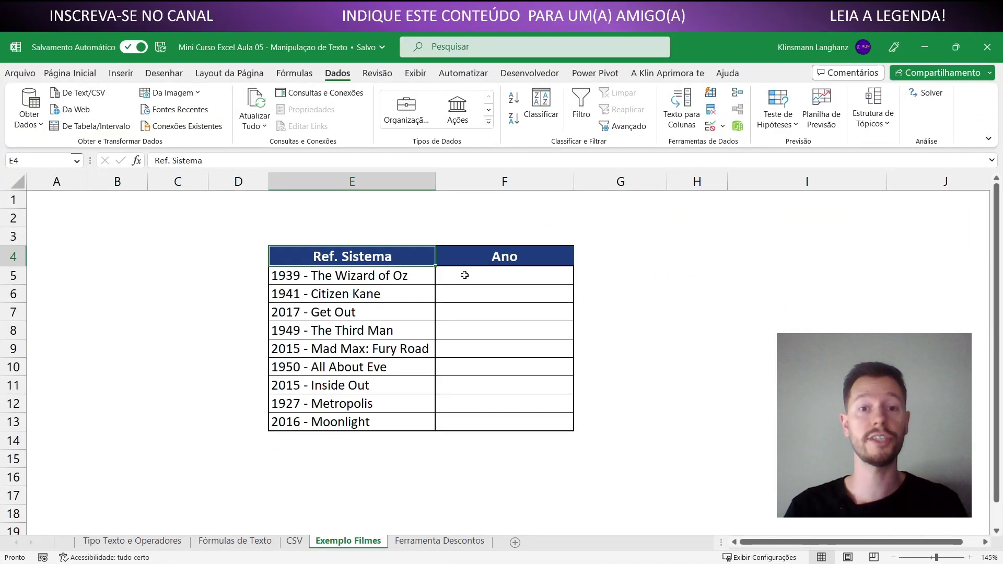
# - Extract the year of the first film into cell F5 of the Exemplo Filmes sheet with =ESQUERDA(E5;4)
pyautogui.click(466, 275)
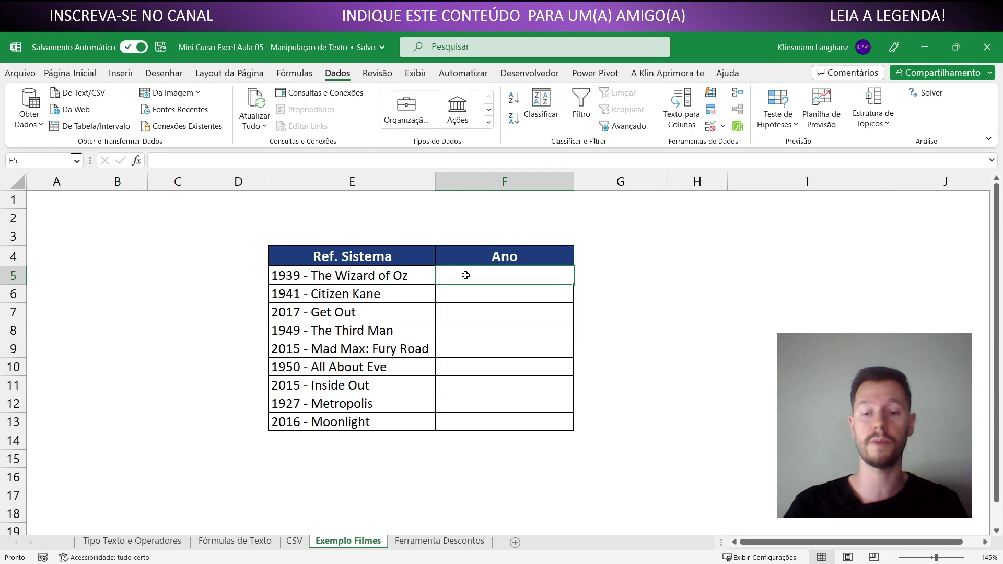
pyautogui.write('=esquerda(')
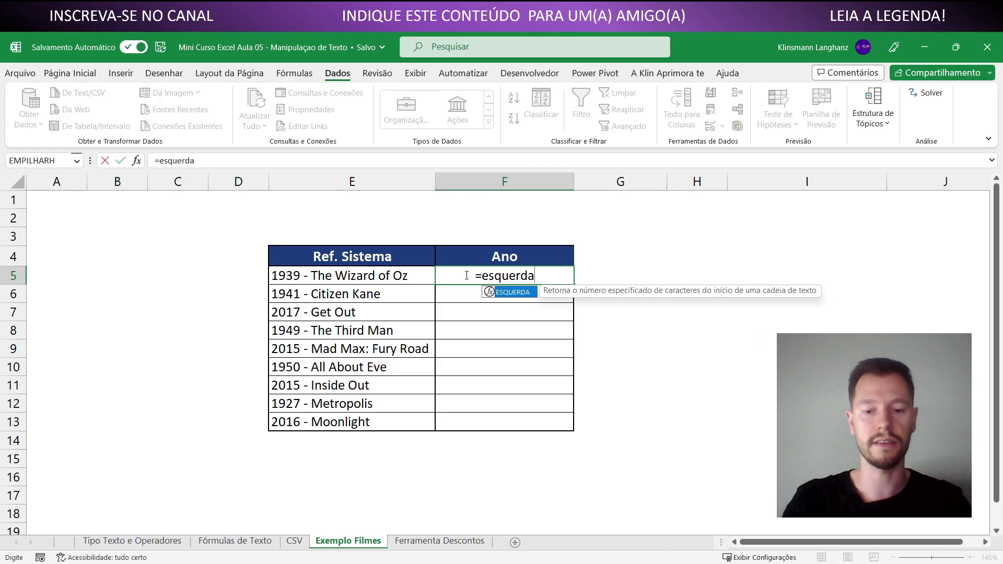
pyautogui.click(419, 279)
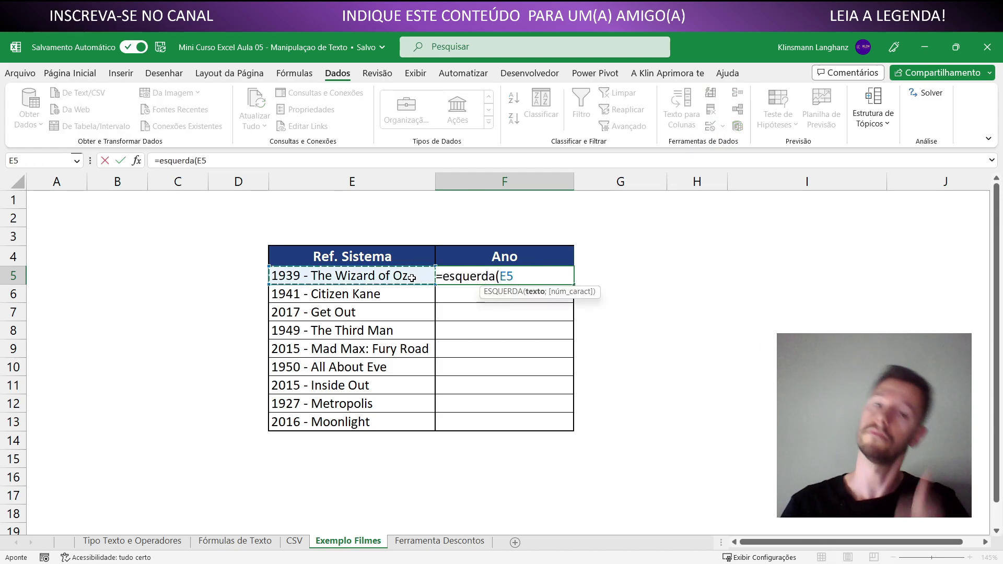
pyautogui.write(';')
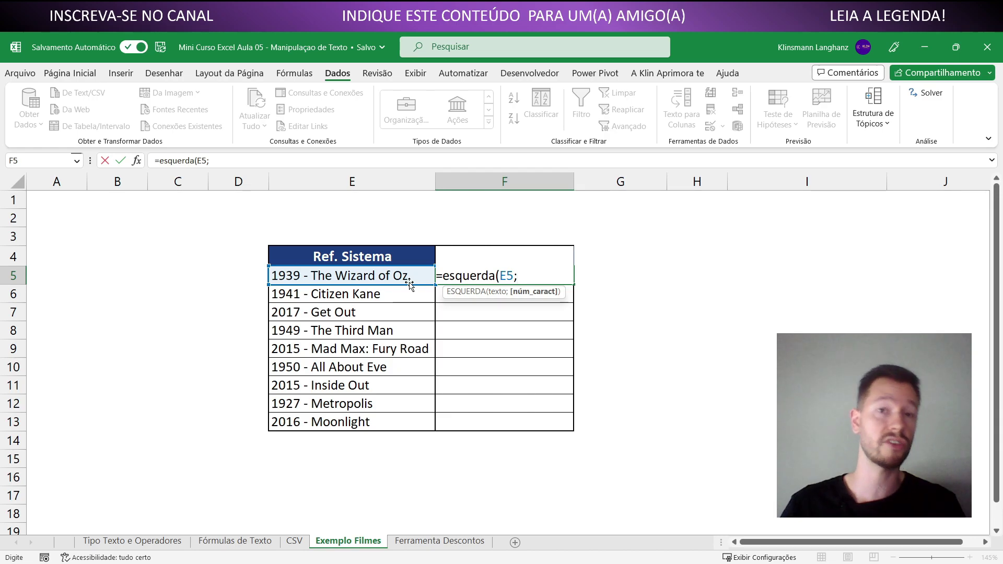
pyautogui.write('4')
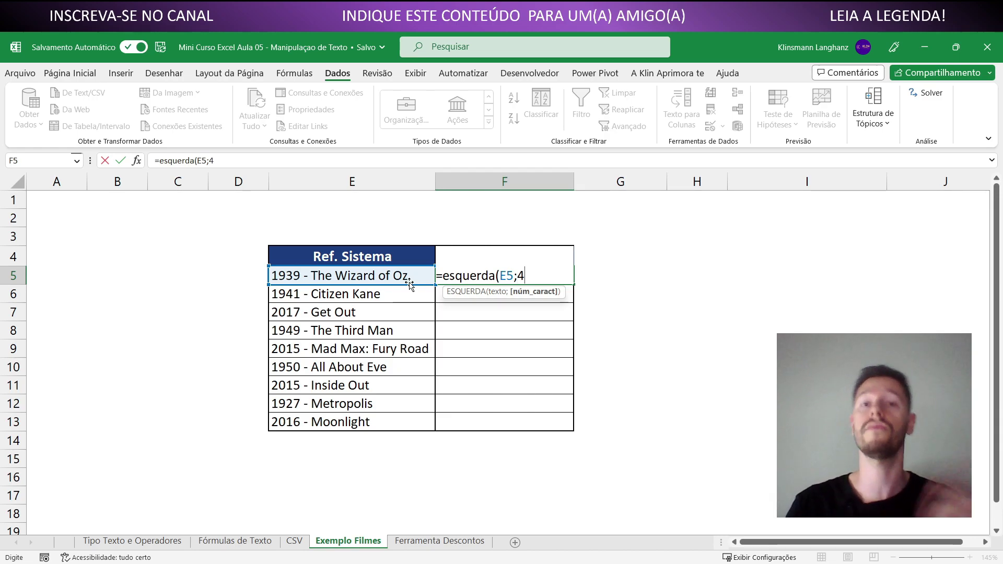
pyautogui.press('Return')
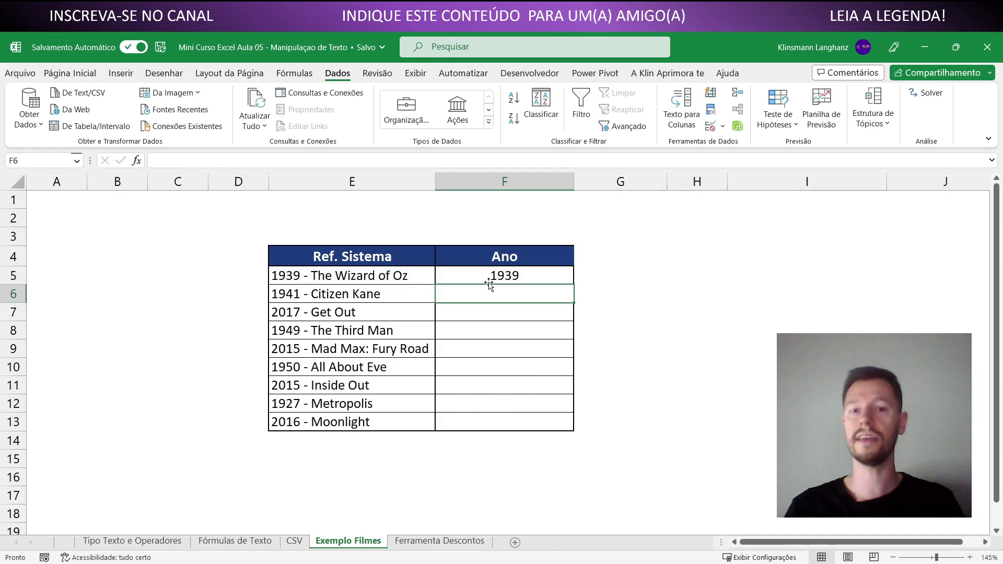
pyautogui.click(298, 279)
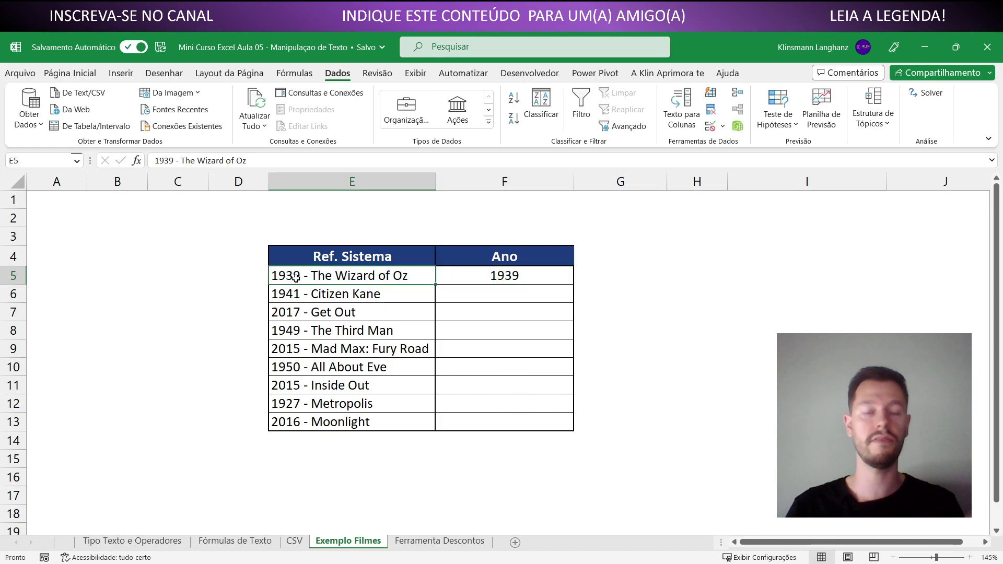
# - Copy the year formula from F5 and paste only the formula into F6:F13 of the Exemplo Filmes sheet
pyautogui.click(459, 280)
pyautogui.hotkey('ctrl', 'c')
pyautogui.moveTo(463, 293); pyautogui.dragTo(464, 422)
pyautogui.rightClick(464, 422)
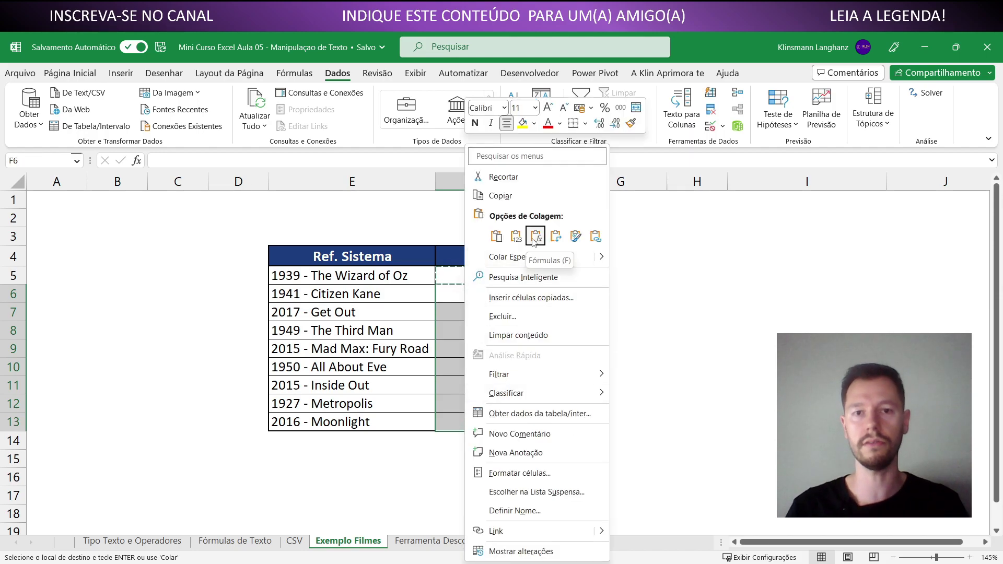
pyautogui.click(564, 235)
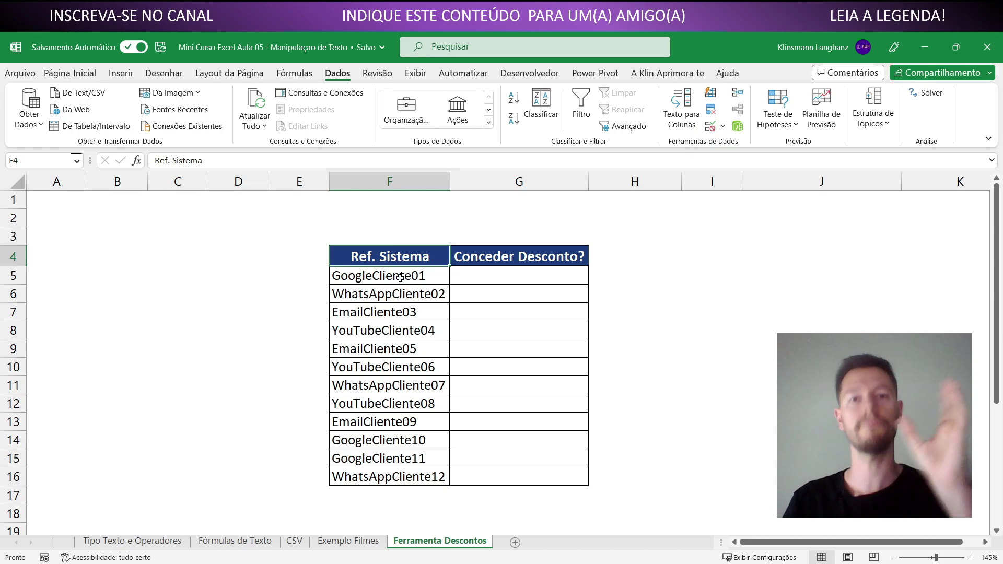
# - Extract the first seven characters of F5 into helper cell H5 of the Ferramenta Descontos sheet with =ESQUERDA(F5;7)
pyautogui.click(487, 275)
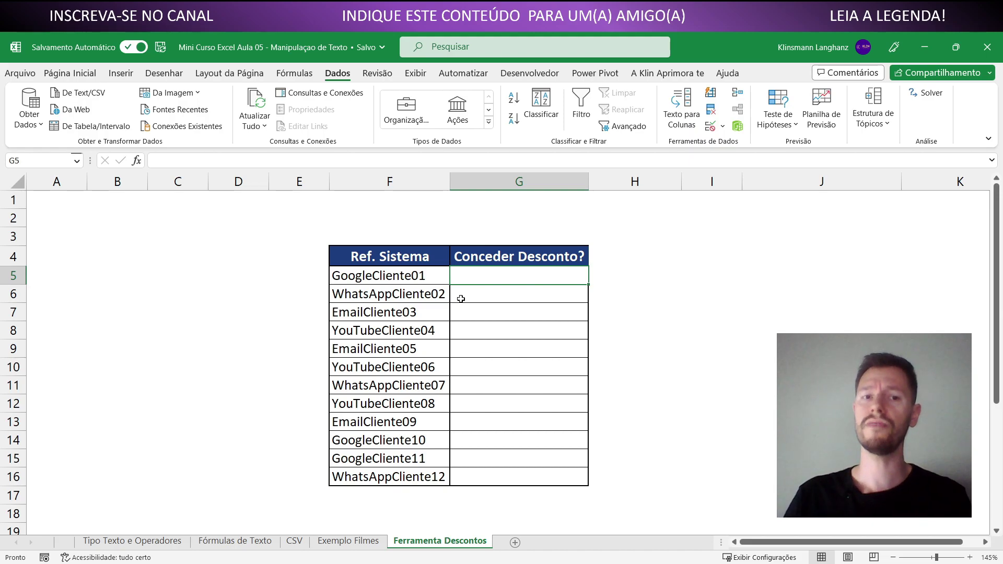
pyautogui.moveTo(381, 279); pyautogui.dragTo(381, 475)
pyautogui.click(381, 428)
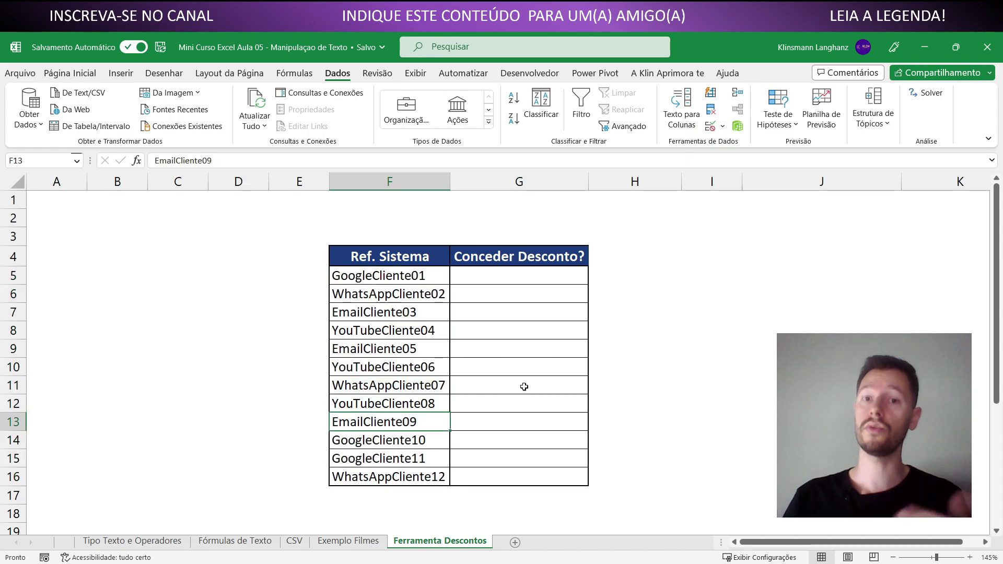
pyautogui.click(618, 274)
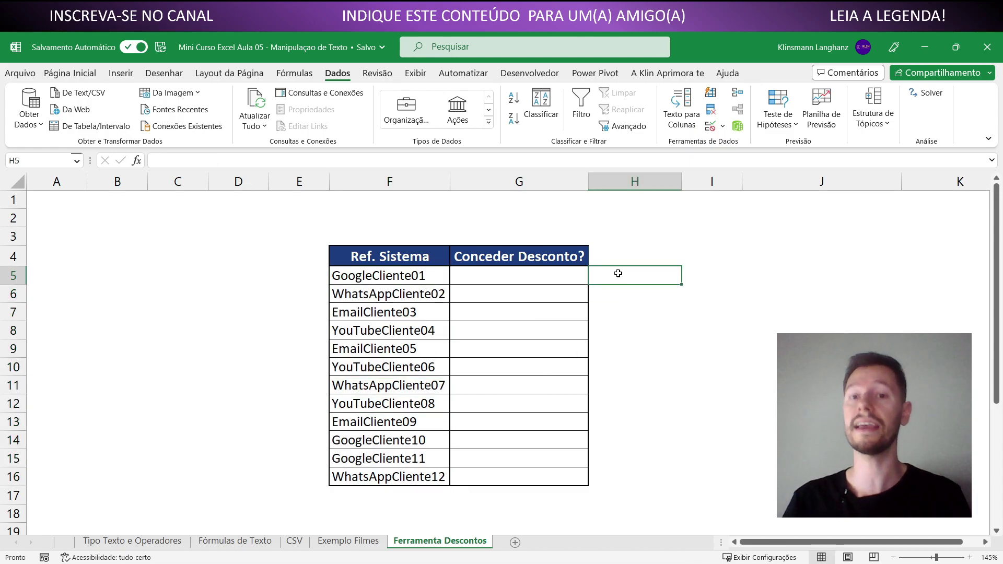
pyautogui.write('=ESQU')
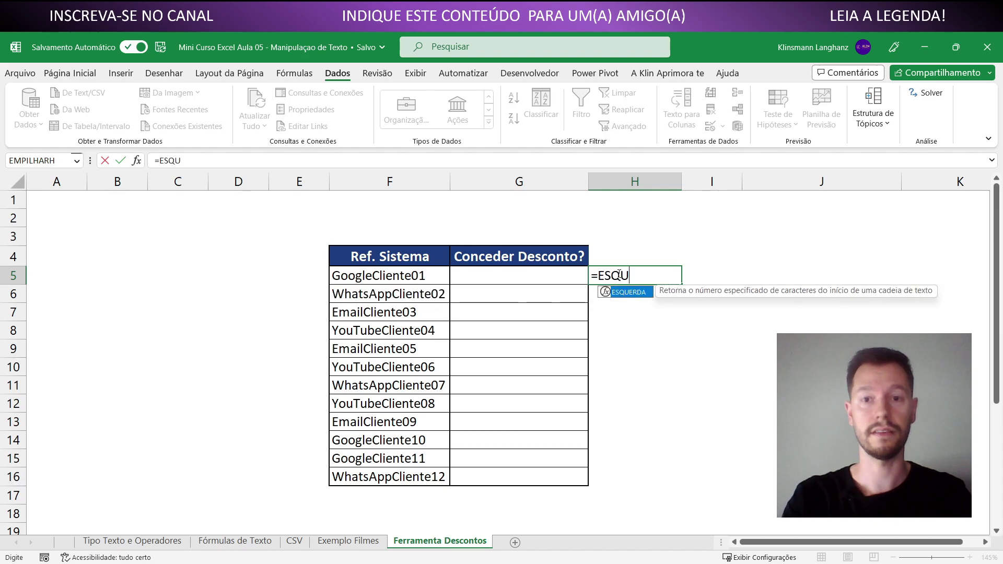
pyautogui.press('Tab')
pyautogui.click(435, 282)
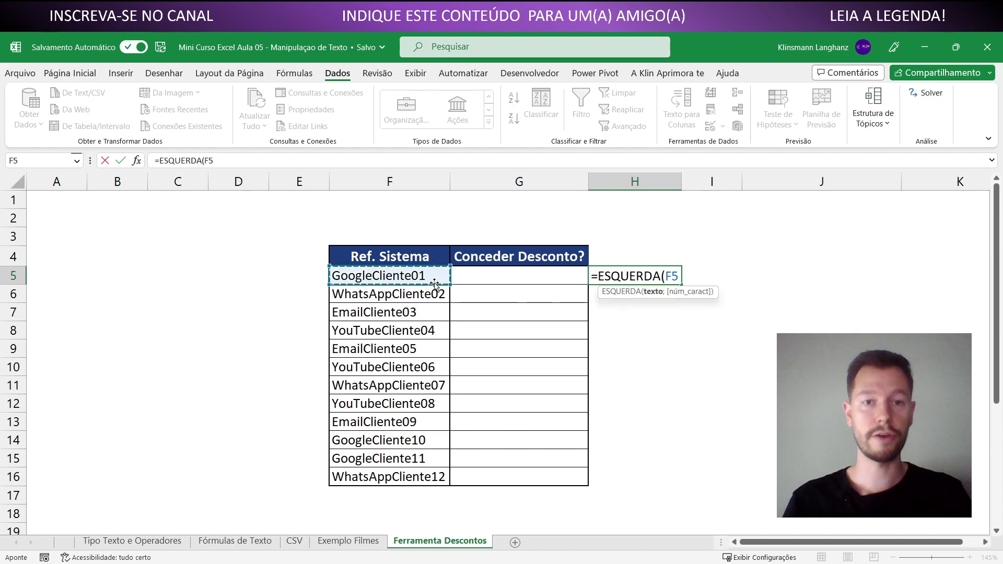
pyautogui.write(';')
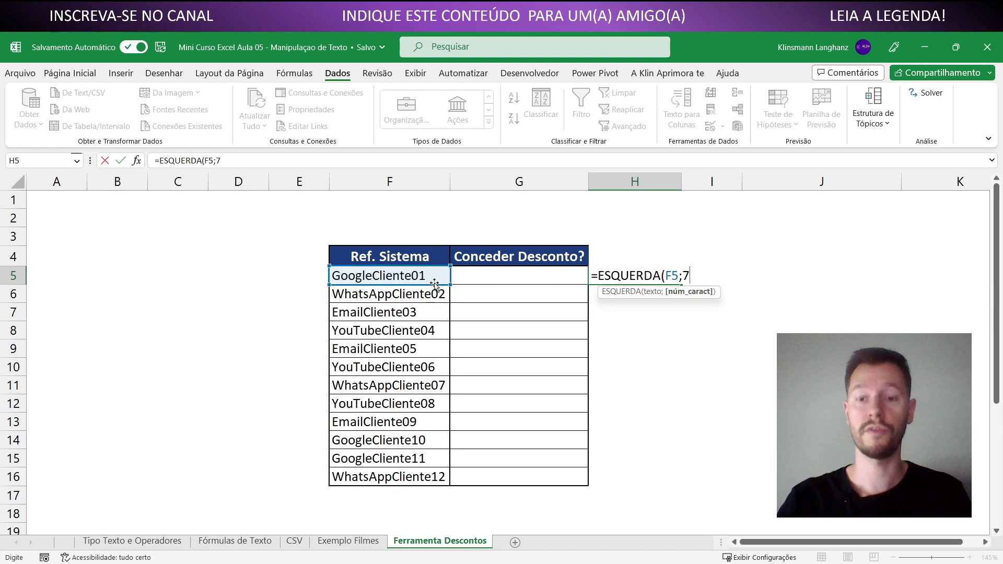
pyautogui.write('7)')
pyautogui.press('Return')
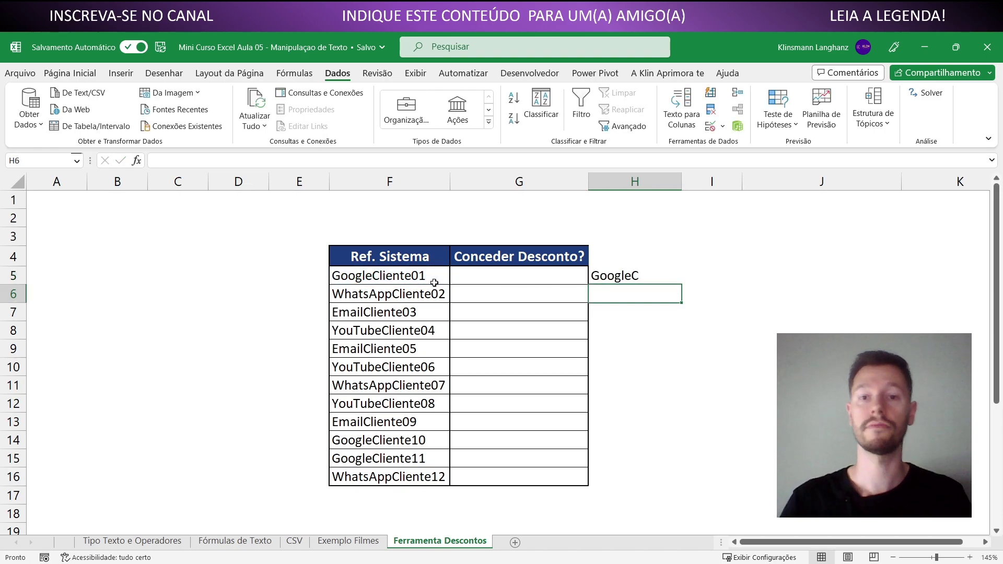
# - Fill the ESQUERDA formula from H5 down to H16 and check the extracted channel names
pyautogui.click(635, 271)
pyautogui.moveTo(684, 283); pyautogui.dragTo(683, 487)
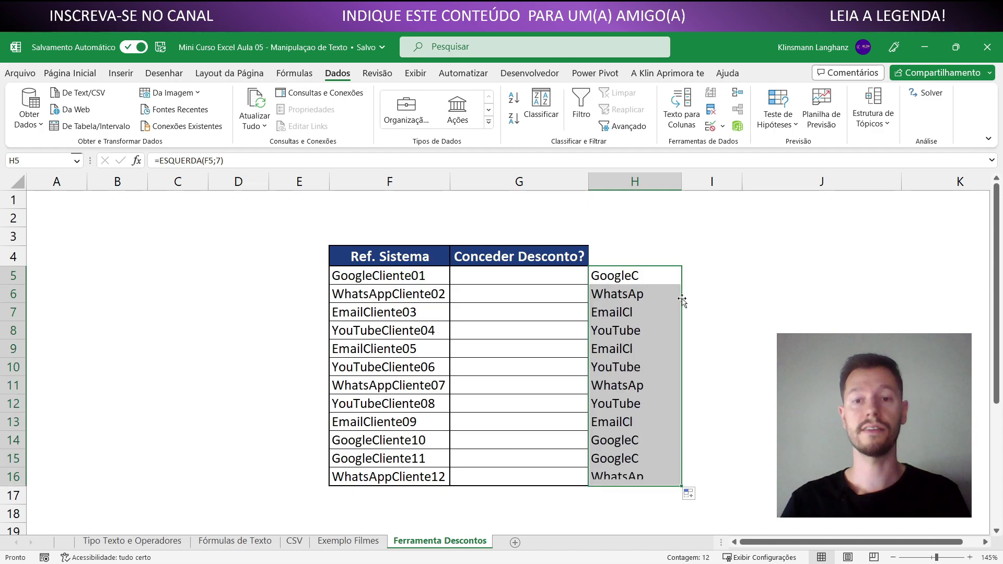
pyautogui.click(711, 328)
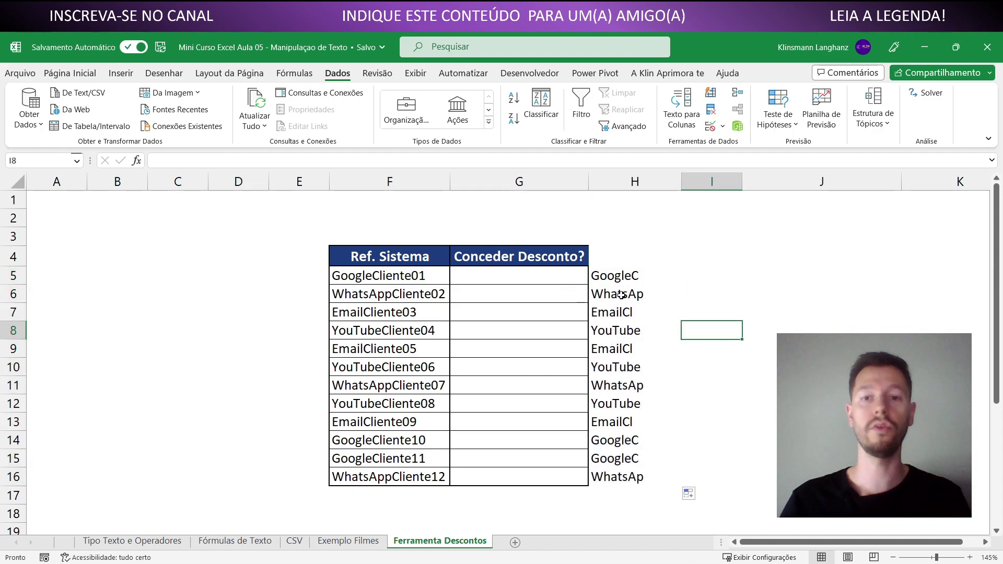
pyautogui.click(629, 312)
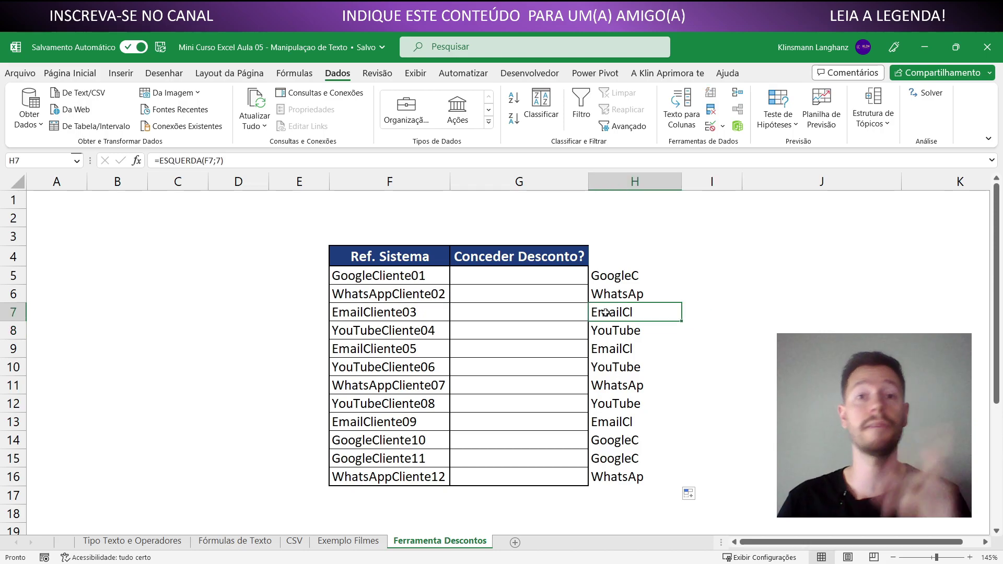
pyautogui.moveTo(624, 278); pyautogui.dragTo(617, 471)
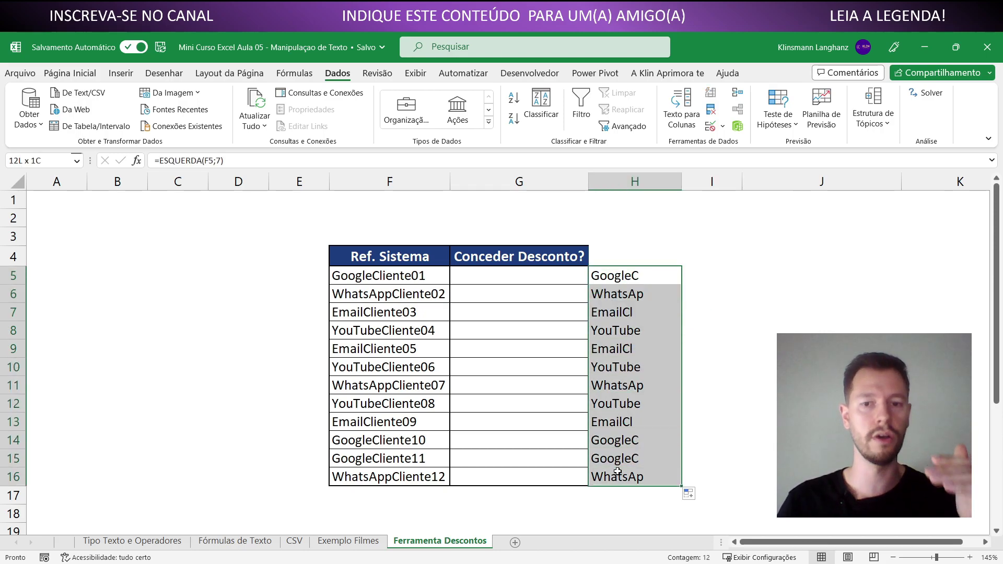
pyautogui.click(631, 334)
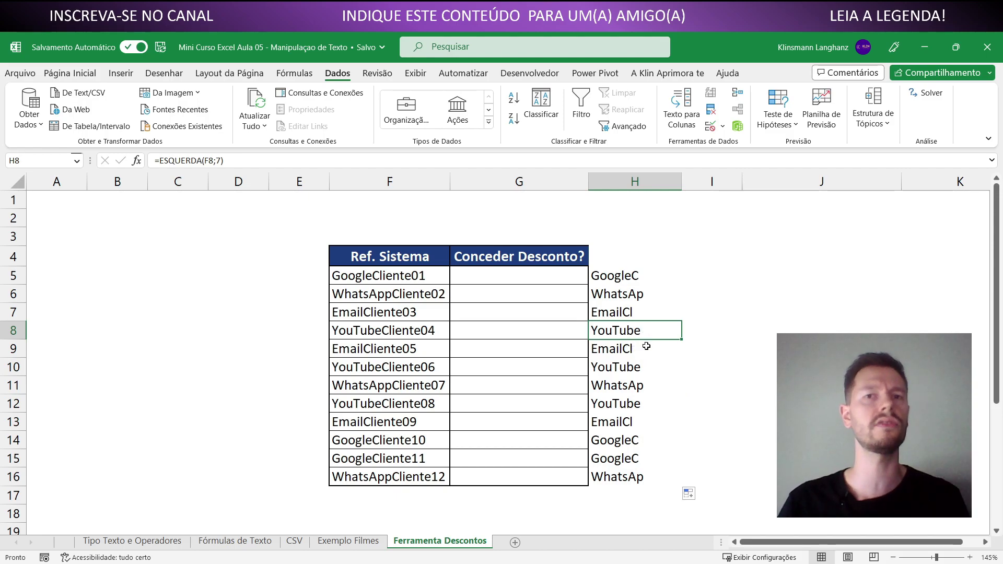
# - Enter a discount test in G5 with =SE(H5="YouTube";"Sim";"Não")
pyautogui.click(518, 274)
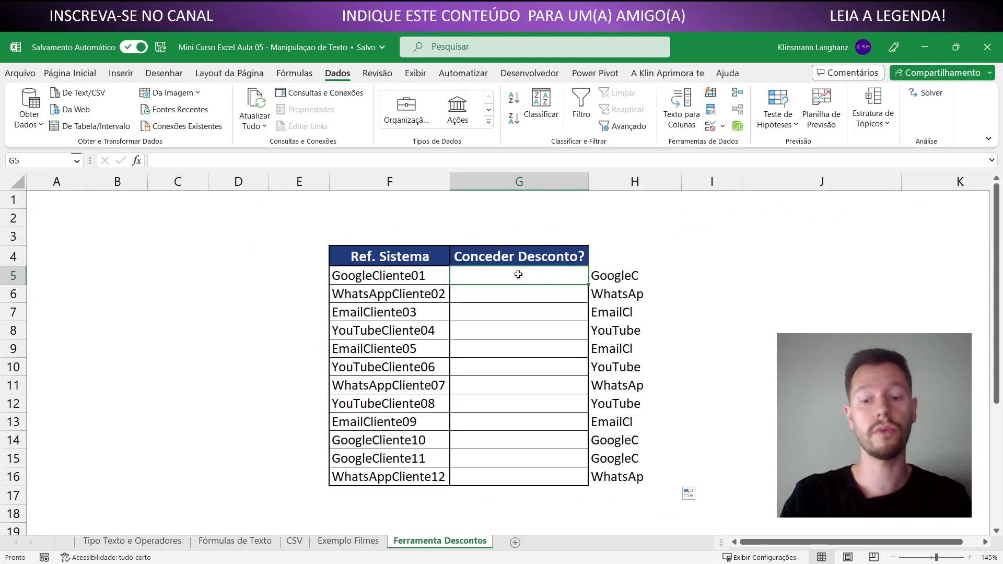
pyautogui.write('=SE(')
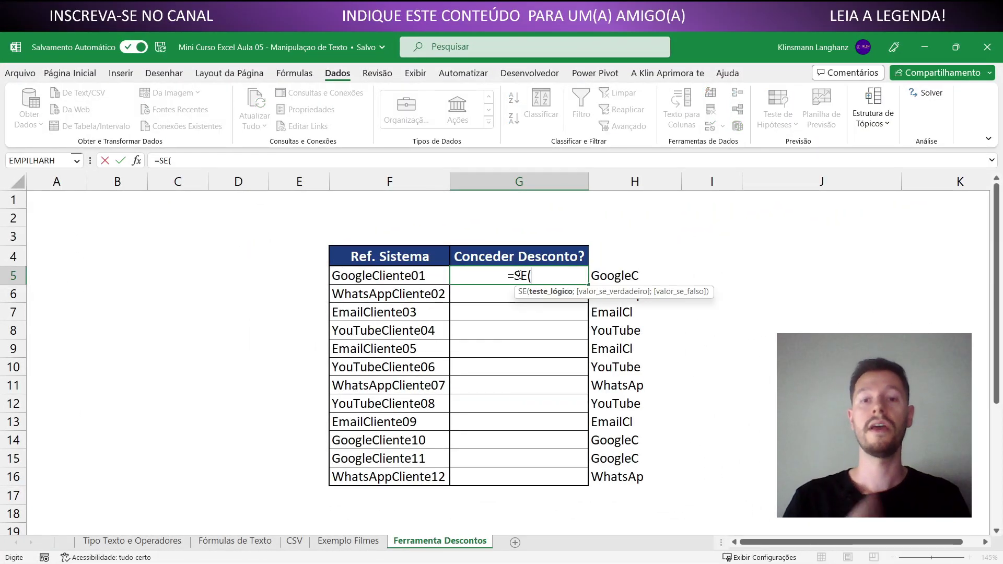
pyautogui.press('Right')
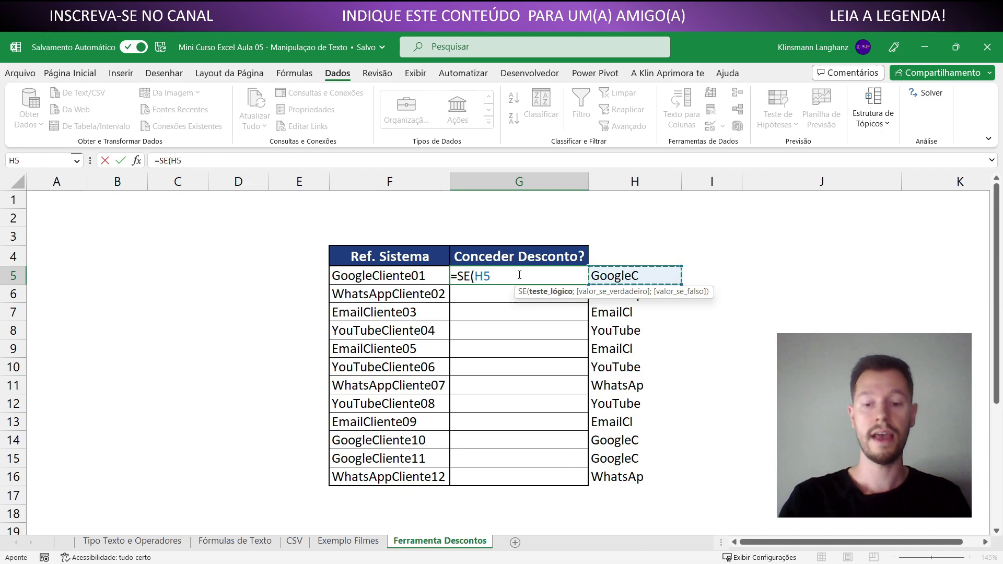
pyautogui.write('="YouTube";"Sim"')
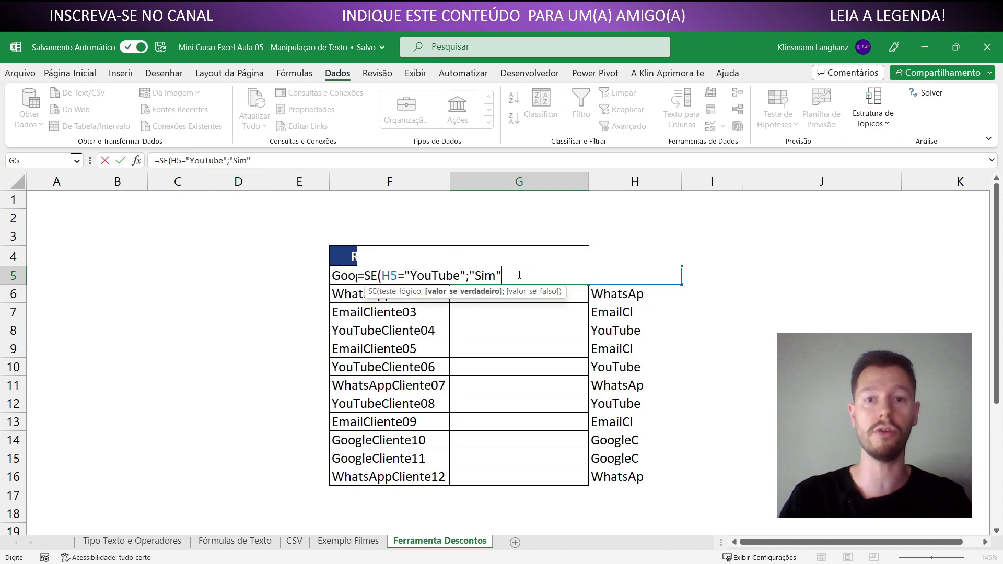
pyautogui.write(';"')
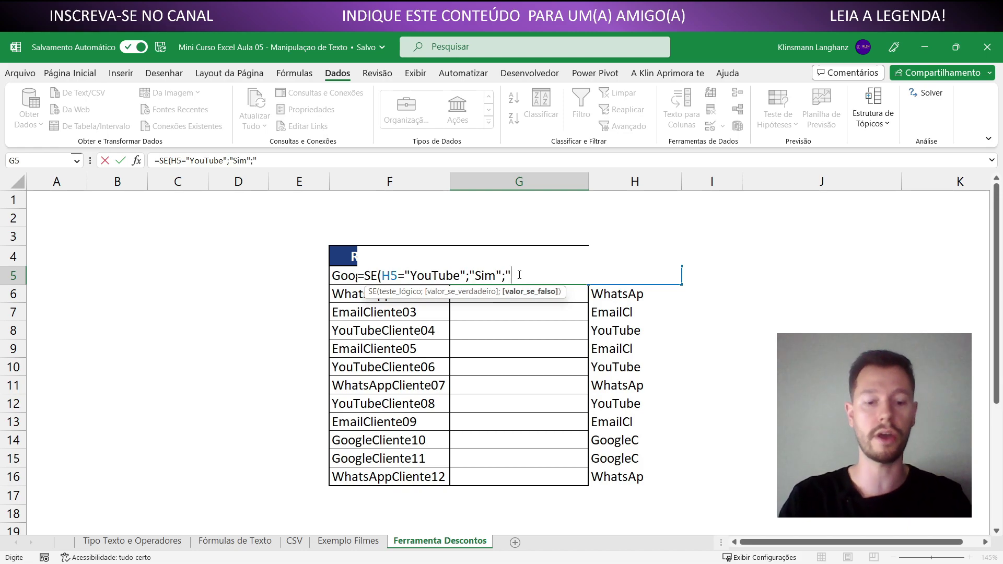
pyautogui.write('Não"')
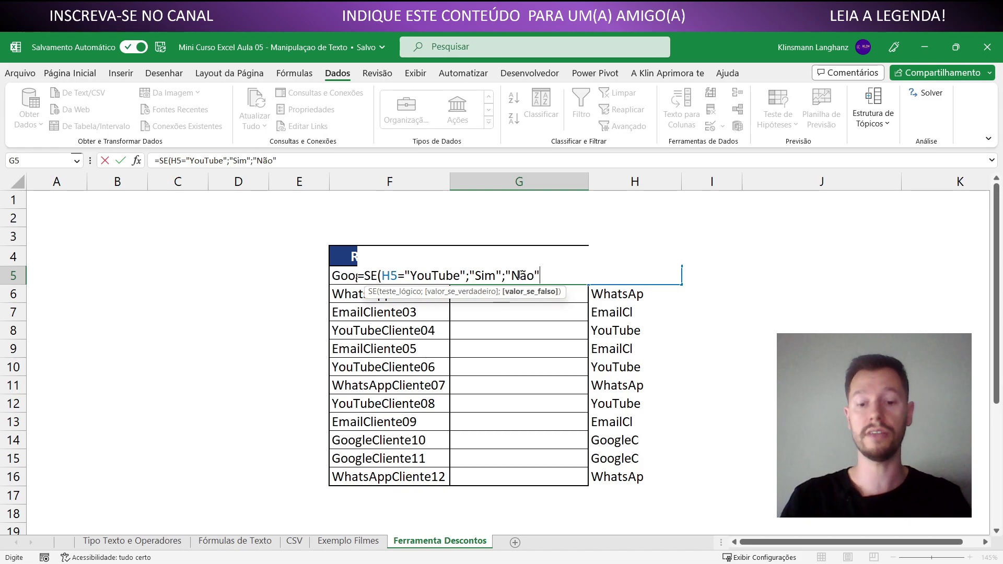
pyautogui.press('Return')
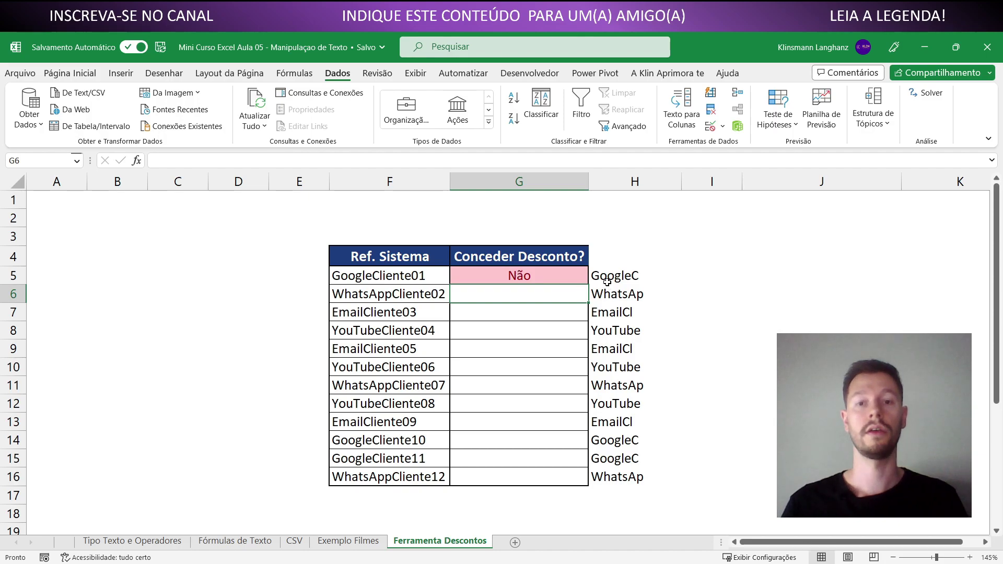
# - Copy the SE formula from G5, paste only the formula into G6:G16, and check the rows of the YouTube clients
pyautogui.click(575, 276)
pyautogui.click(624, 279)
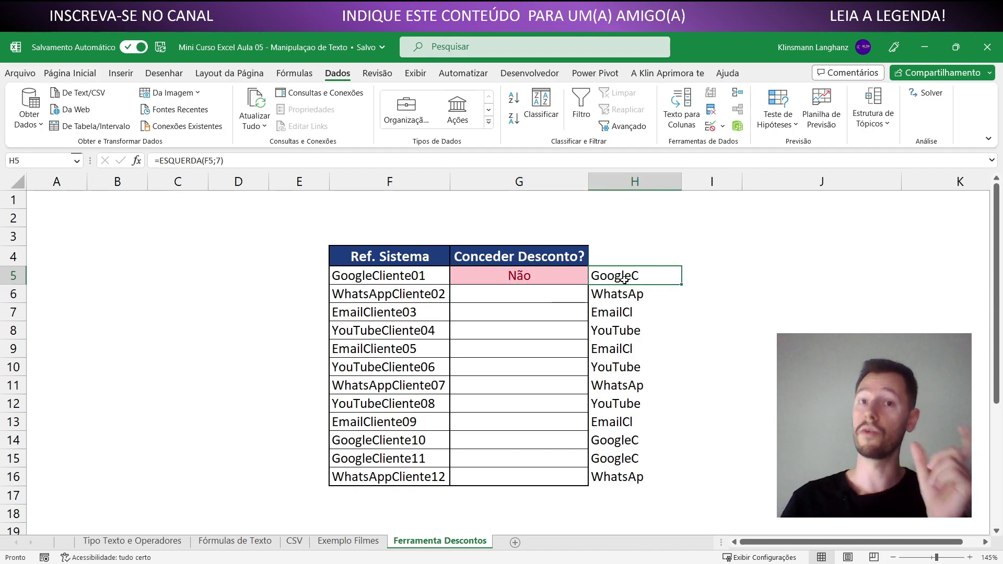
pyautogui.click(552, 275)
pyautogui.hotkey('ctrl', 'c')
pyautogui.moveTo(548, 293); pyautogui.dragTo(540, 458)
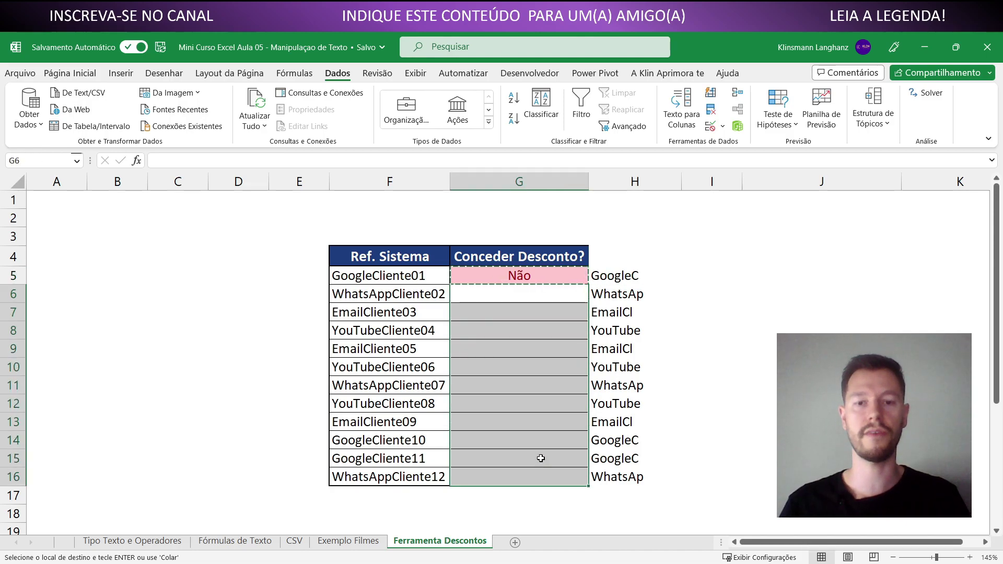
pyautogui.rightClick(526, 419)
pyautogui.click(599, 242)
pyautogui.click(736, 290)
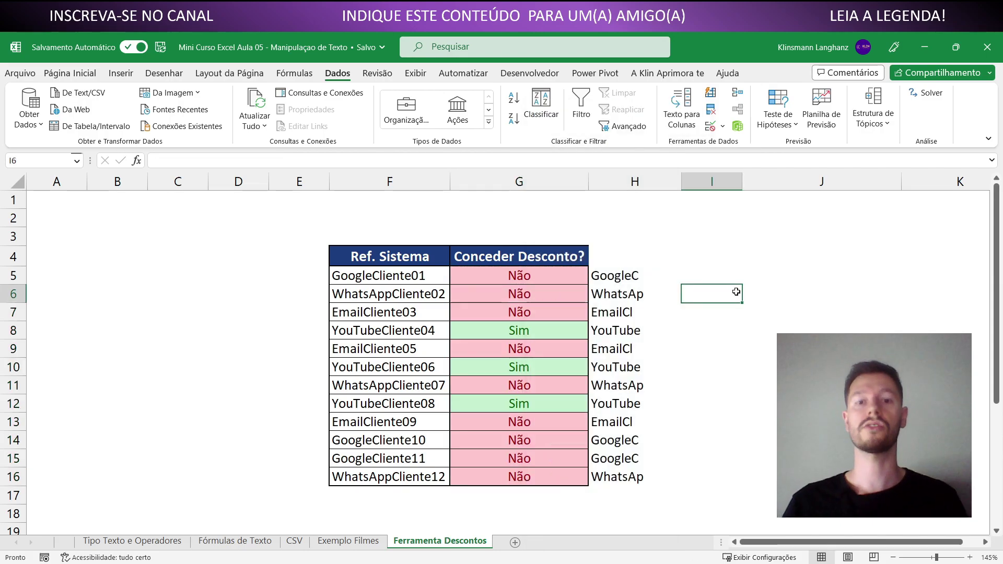
pyautogui.click(579, 326)
pyautogui.click(553, 363)
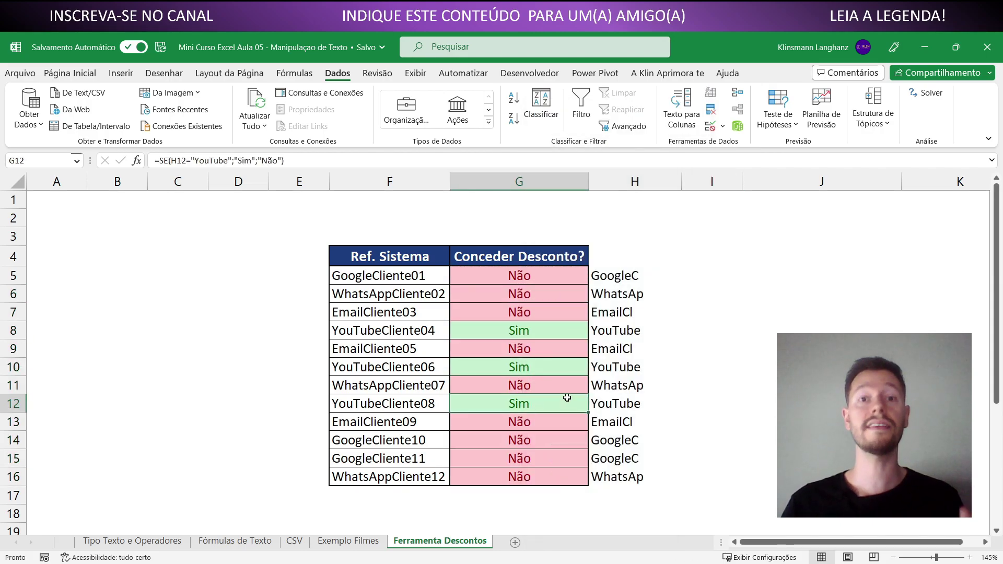
pyautogui.click(612, 335)
pyautogui.click(396, 330)
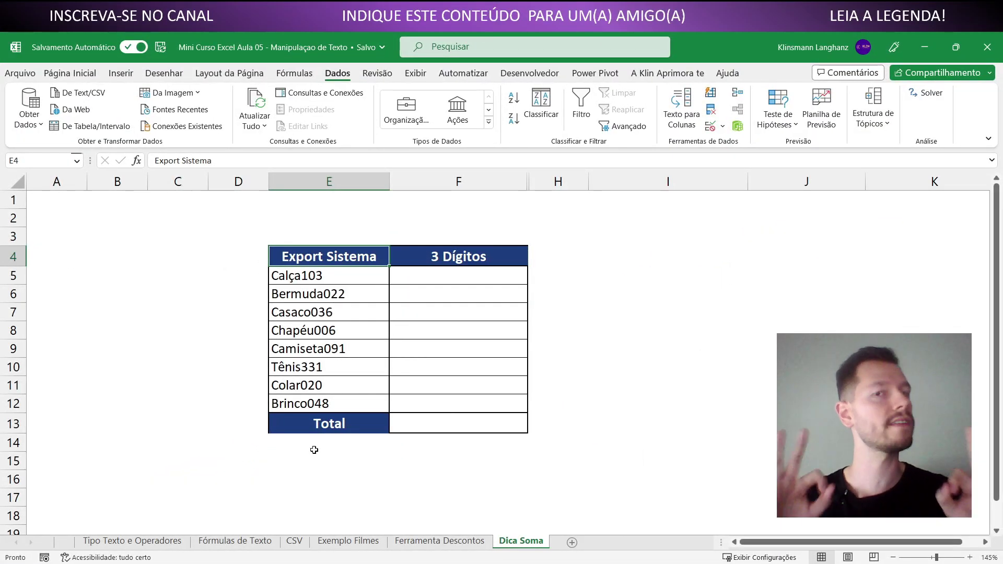
pyautogui.click(350, 442)
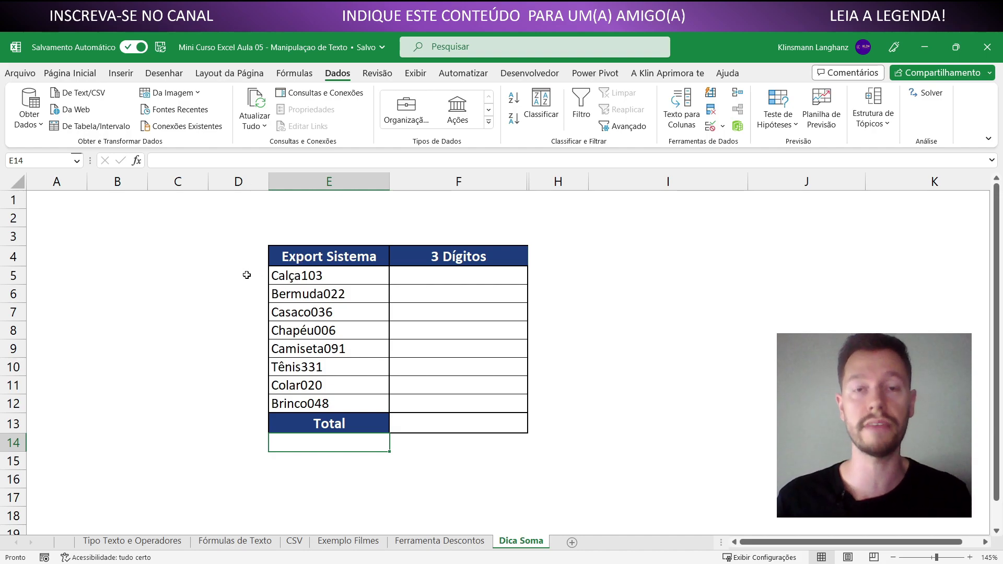
pyautogui.click(282, 274)
pyautogui.click(316, 294)
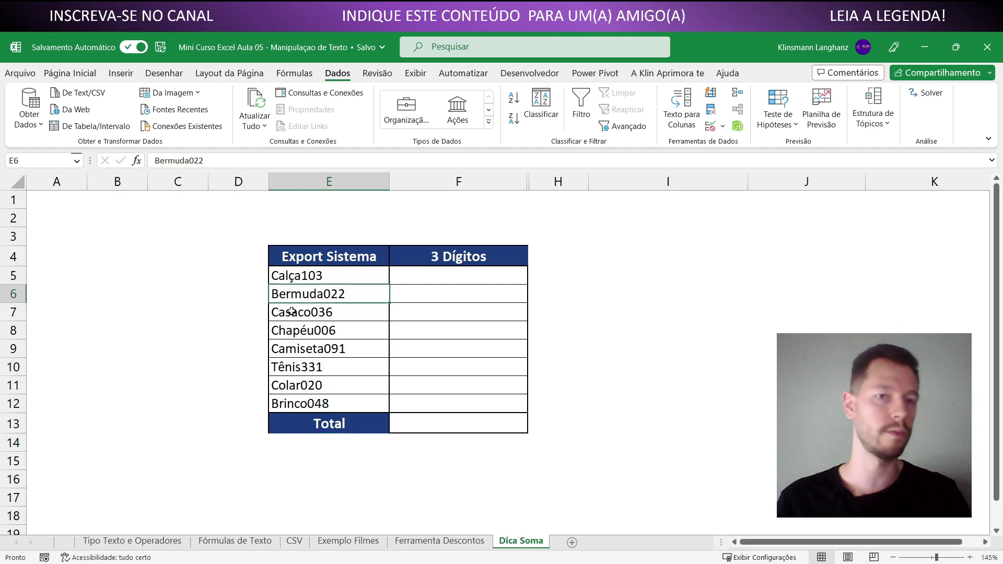
pyautogui.click(291, 313)
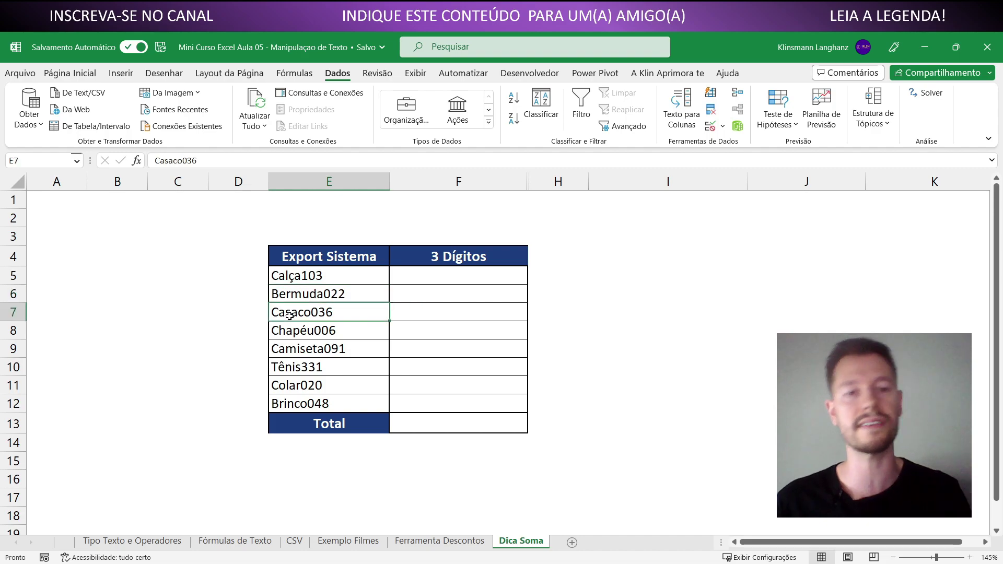
pyautogui.click(279, 333)
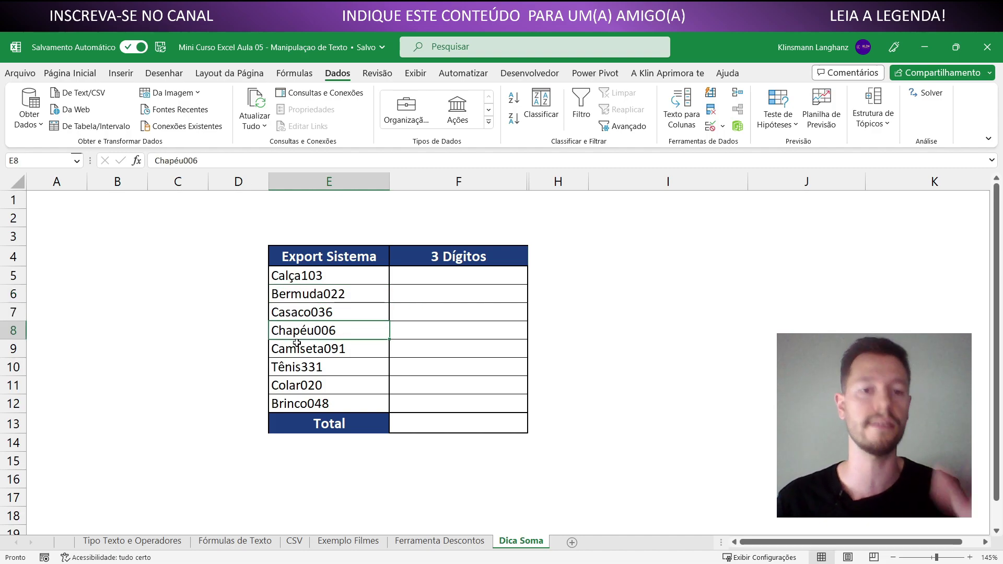
# - Extract the last three characters of E5 into F5 of the Dica Soma sheet with =DIREITA(E5;3)
pyautogui.click(430, 279)
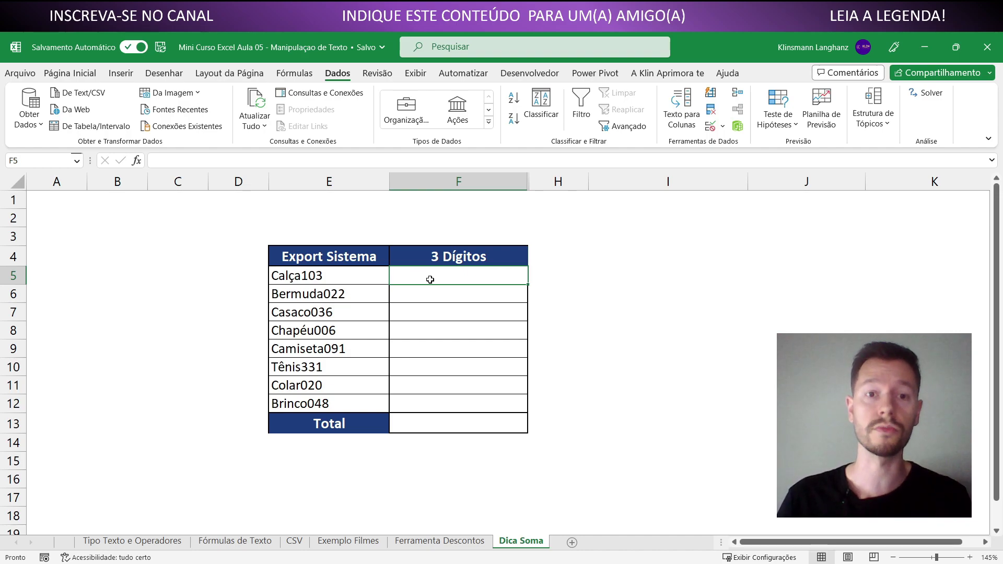
pyautogui.write('=')
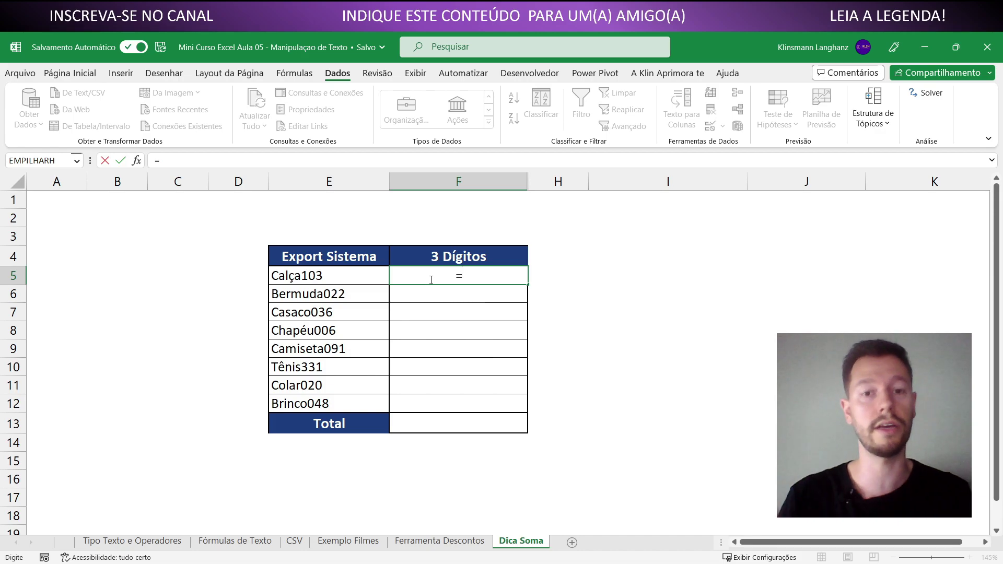
pyautogui.write('di')
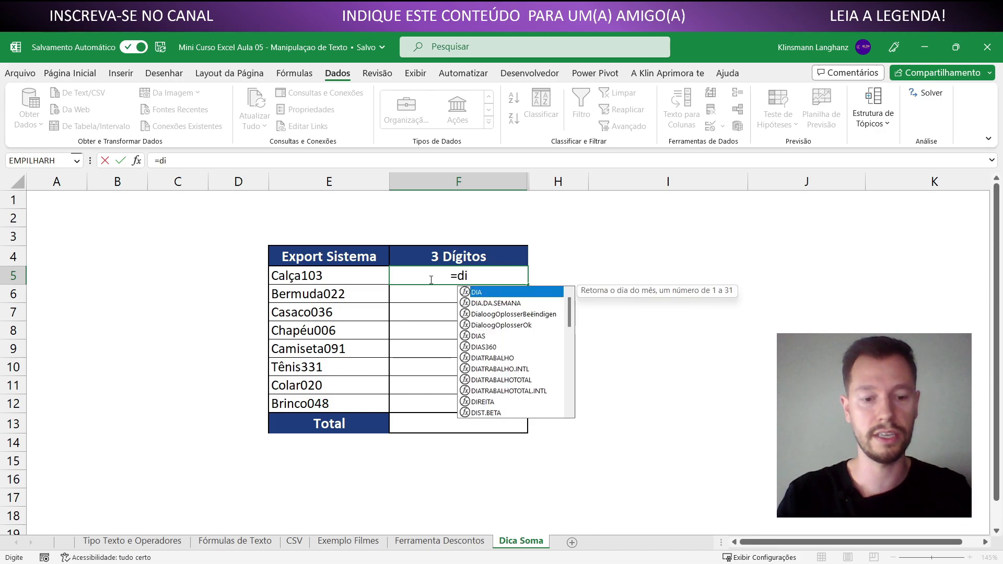
pyautogui.write('rei')
pyautogui.press('Tab')
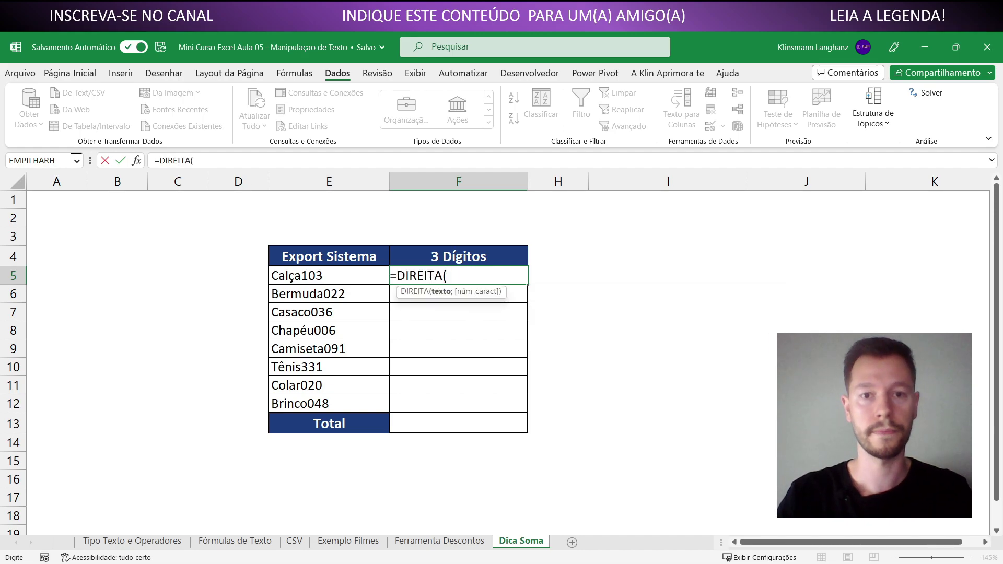
pyautogui.click(365, 273)
pyautogui.write(';3')
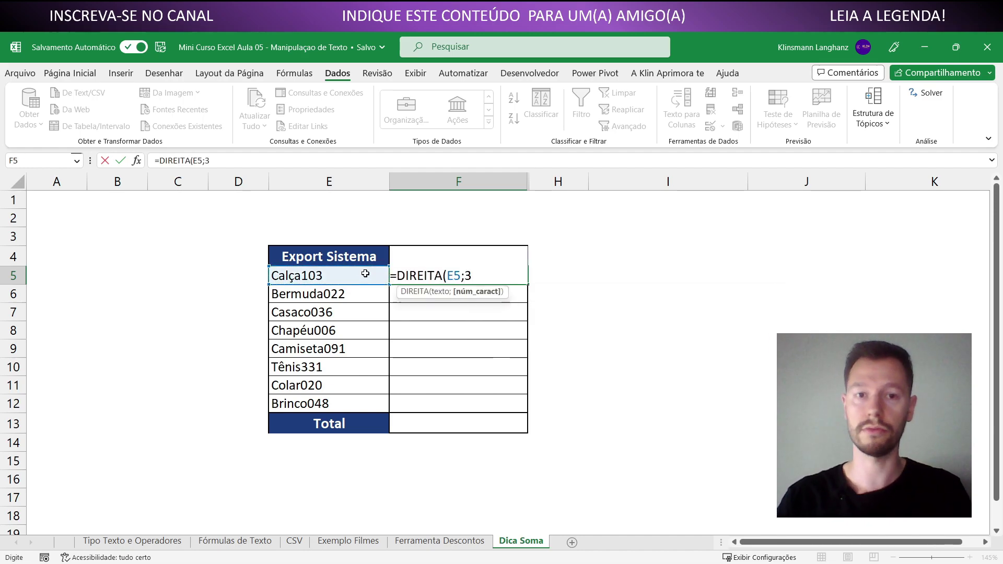
pyautogui.press('Return')
# - Copy the DIREITA formula from F5 into F6:F12
pyautogui.click(398, 278)
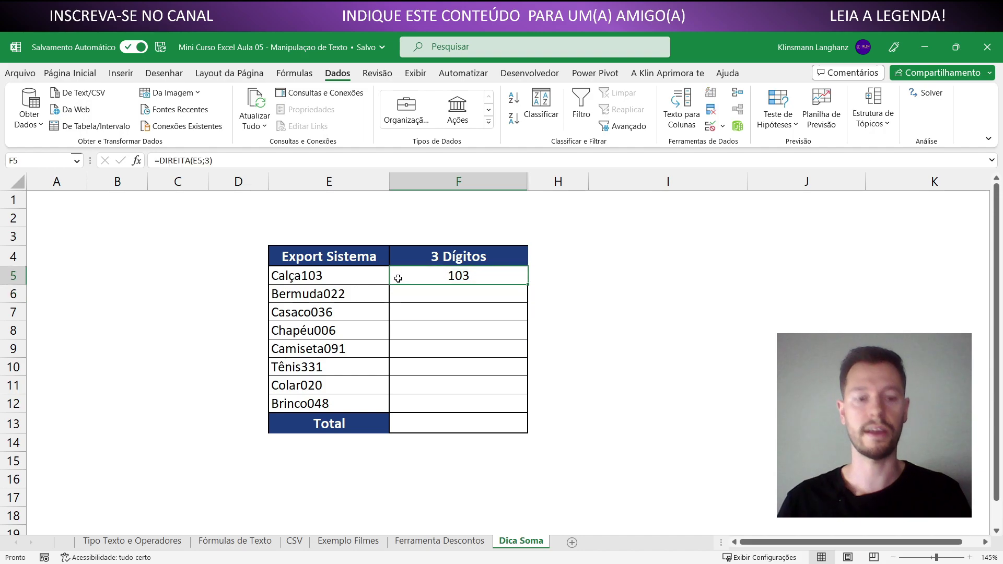
pyautogui.hotkey('ctrl', 'c')
pyautogui.moveTo(417, 295); pyautogui.dragTo(430, 410)
pyautogui.hotkey('ctrl', 'v')
pyautogui.press('Escape')
# - Total the extracted digits in F13 with a SOMA formula over F5:F12
pyautogui.click(462, 424)
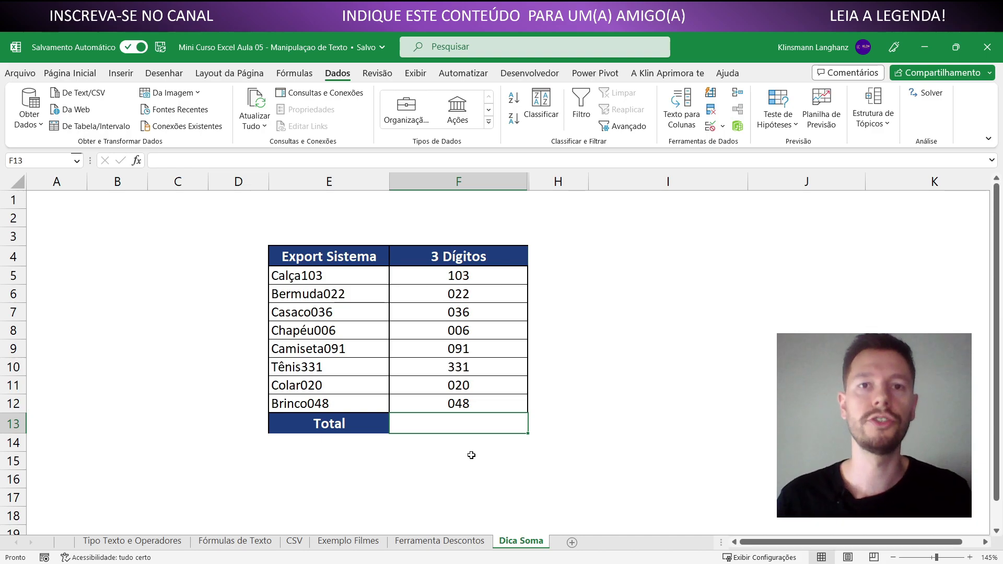
pyautogui.write('=soma(')
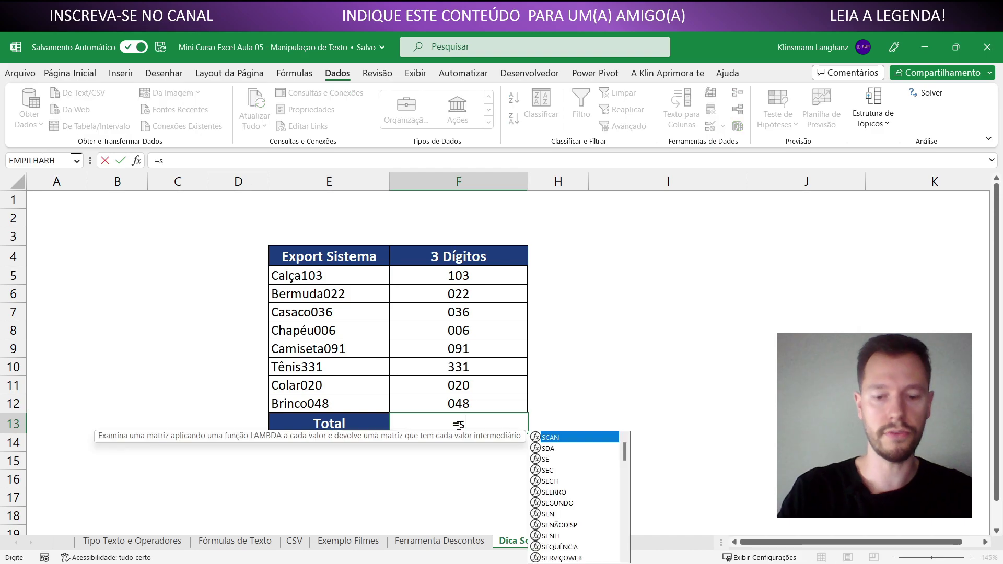
pyautogui.moveTo(460, 276); pyautogui.dragTo(480, 404)
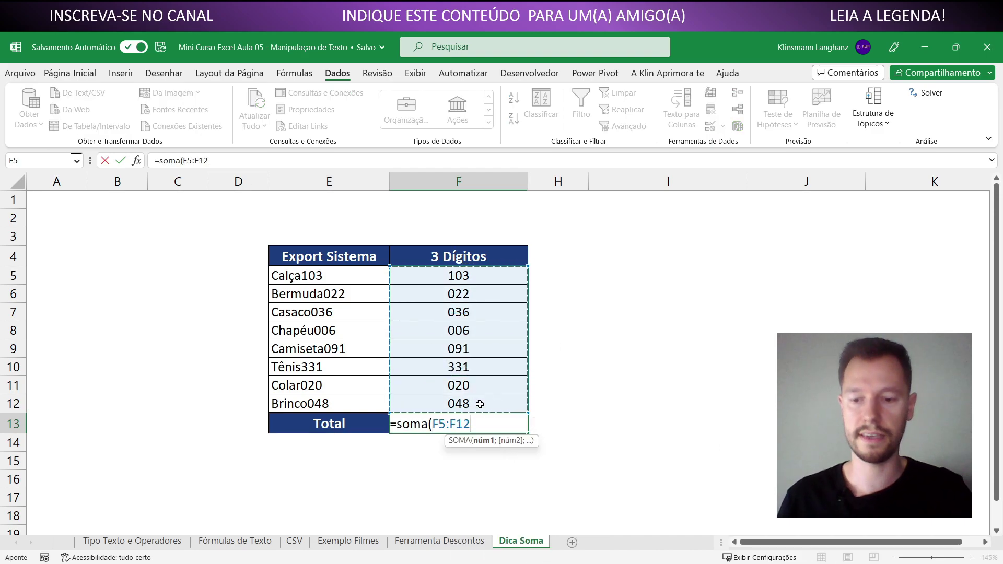
pyautogui.press('Return')
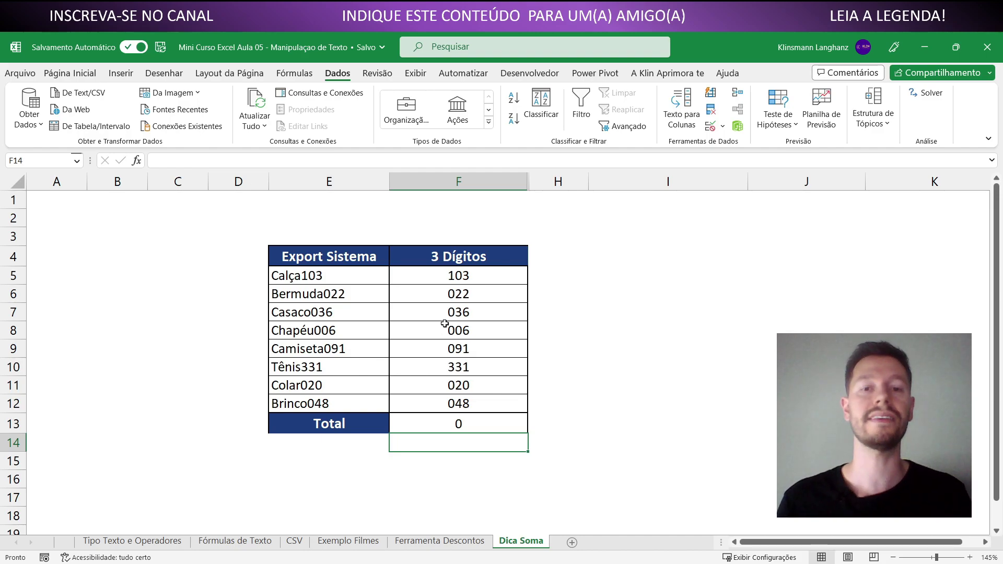
# - Examine the DIREITA formulas in F5:F8 and the SOMA formula in the Total row of column F
pyautogui.click(447, 279)
pyautogui.click(434, 298)
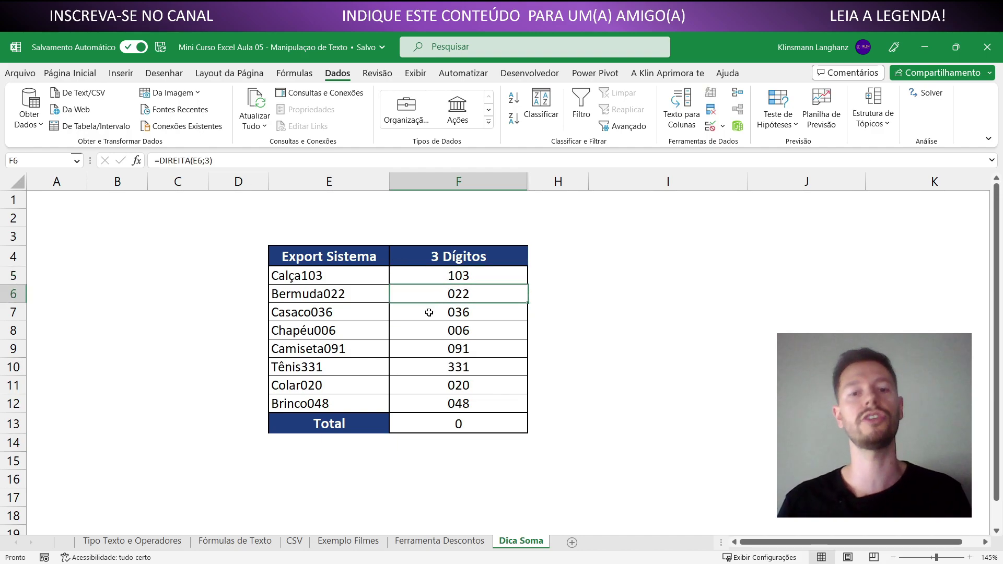
pyautogui.click(429, 312)
pyautogui.click(428, 326)
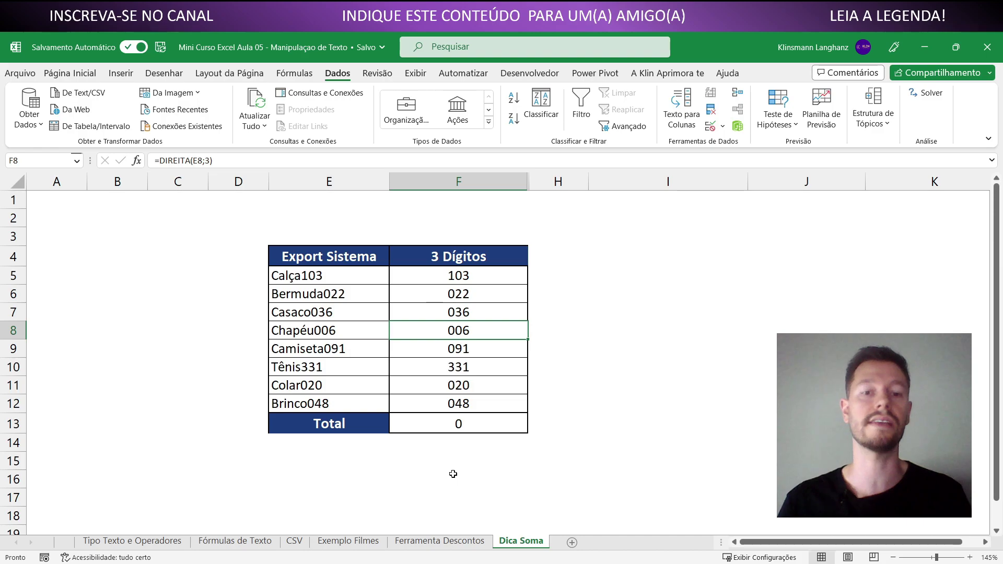
pyautogui.click(440, 281)
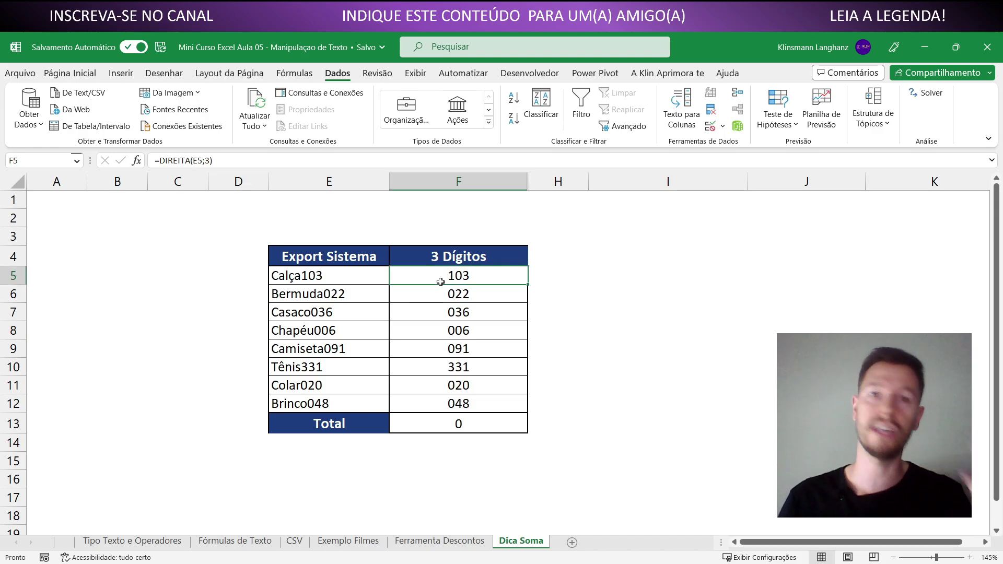
pyautogui.click(453, 470)
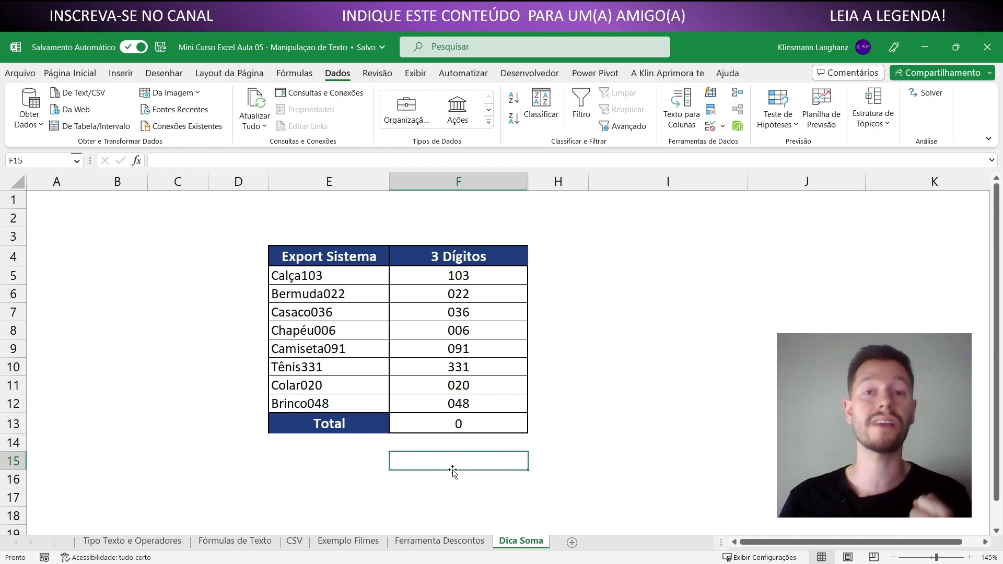
pyautogui.click(435, 425)
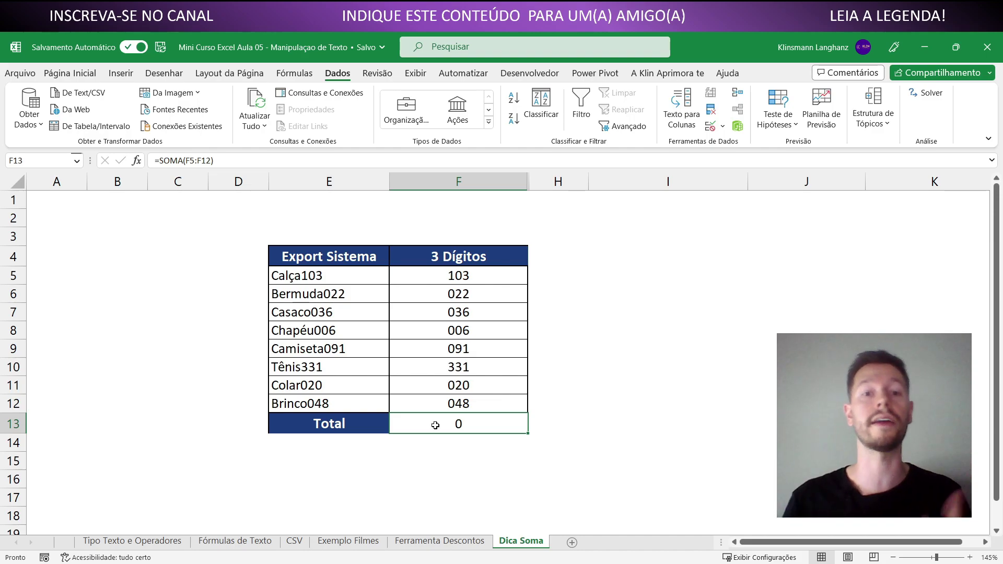
# - Unhide column G between columns F and H
pyautogui.moveTo(470, 181); pyautogui.dragTo(548, 181)
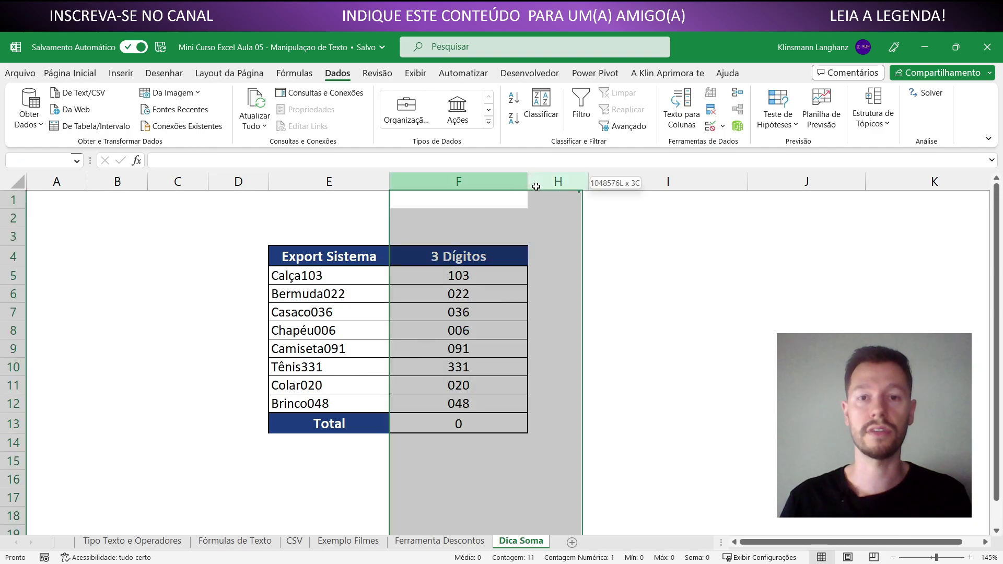
pyautogui.rightClick(543, 183)
pyautogui.click(579, 434)
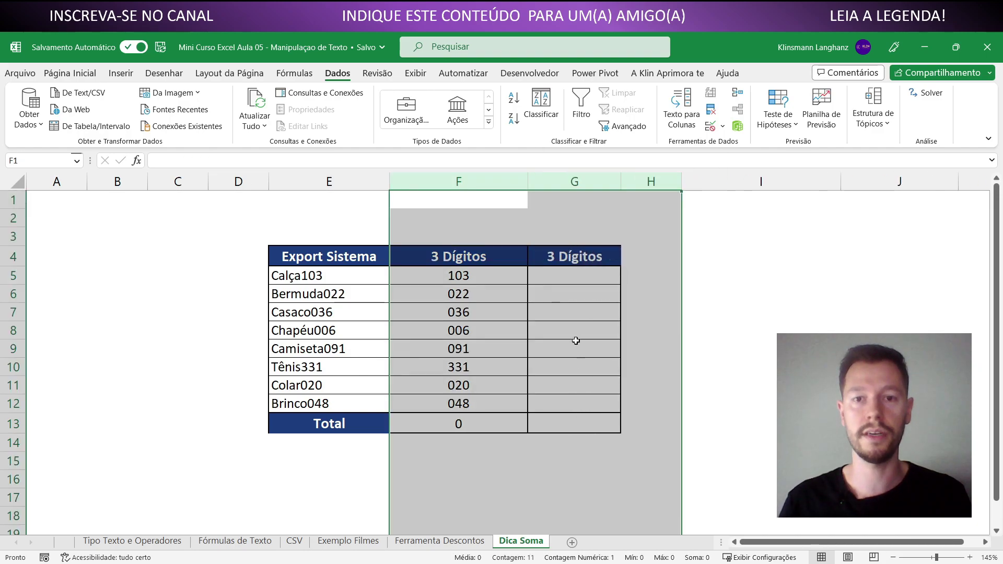
pyautogui.click(577, 345)
# - Review the formula in F5 and enter the same extraction, =DIREITA(E5;3), in G5
pyautogui.click(553, 273)
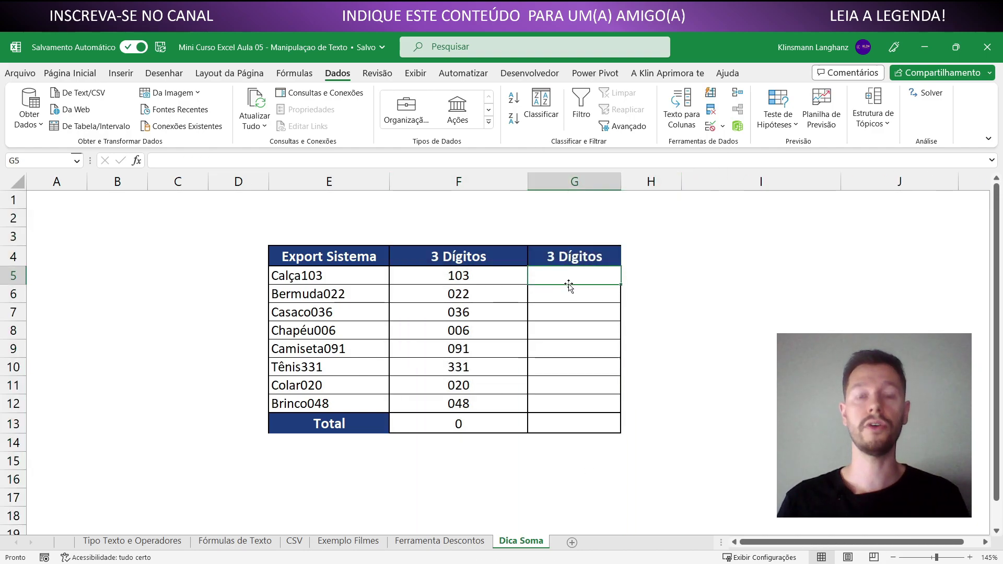
pyautogui.doubleClick(499, 279)
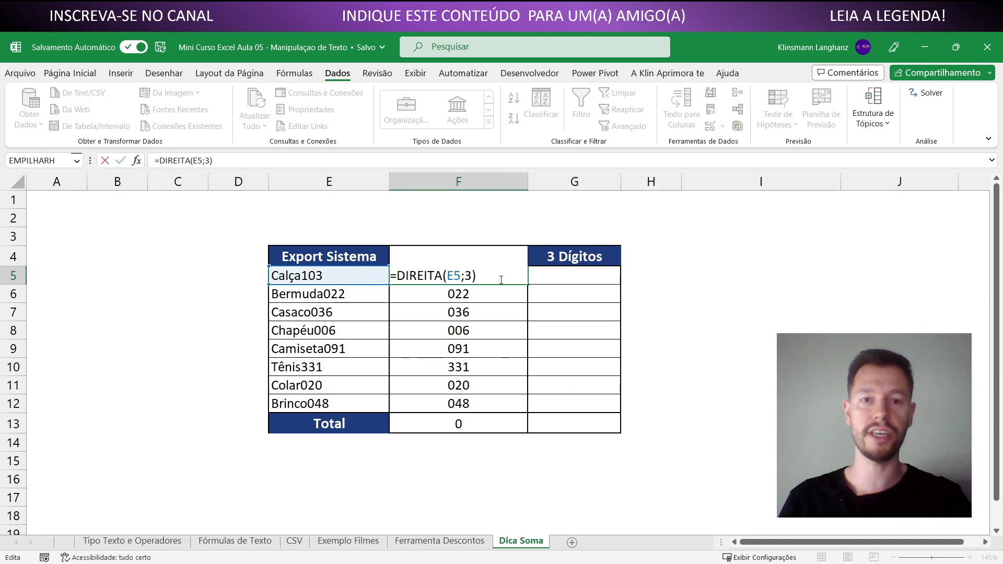
pyautogui.press('Escape')
pyautogui.click(549, 271)
pyautogui.write('=')
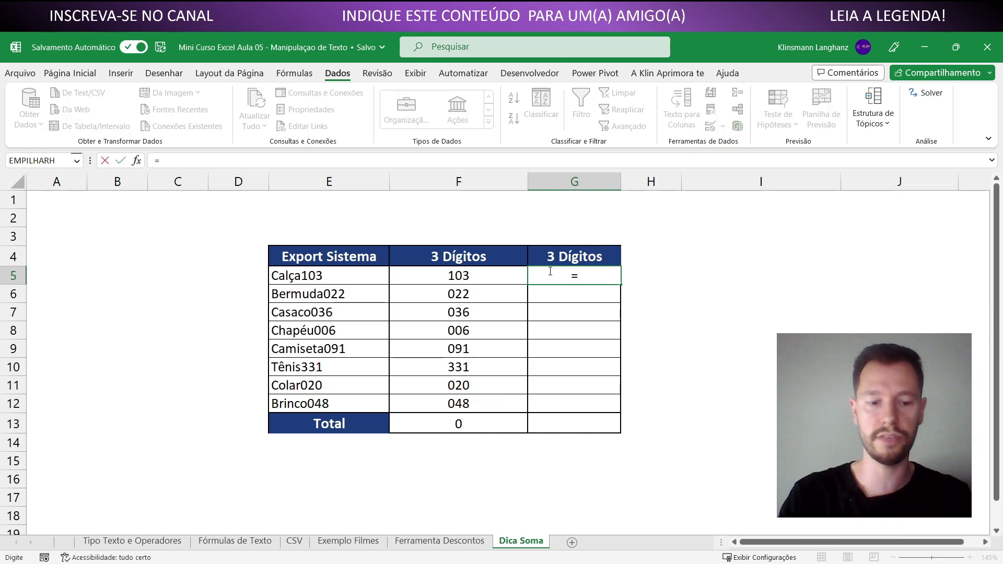
pyautogui.write('direita(')
pyautogui.click(369, 271)
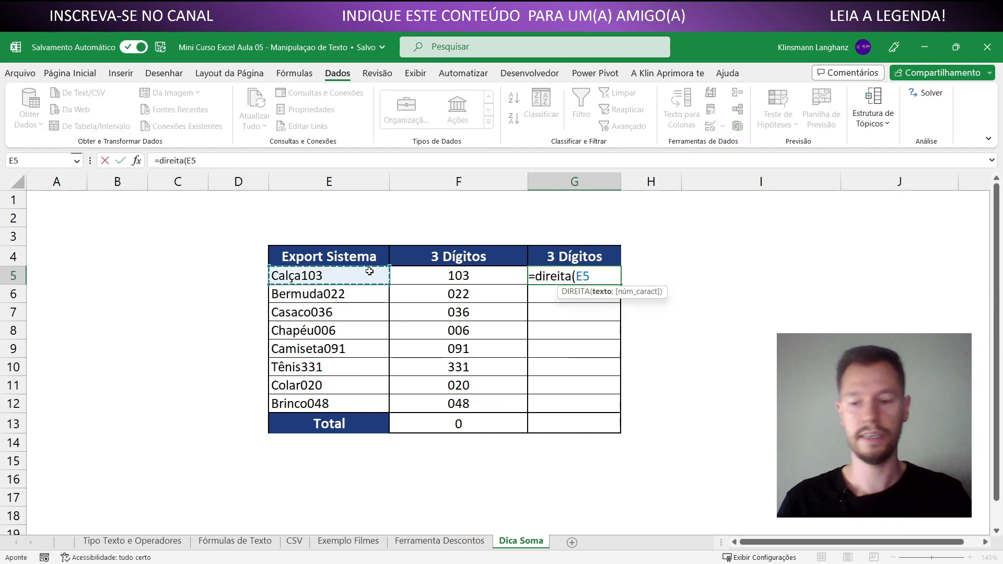
pyautogui.write(';3)')
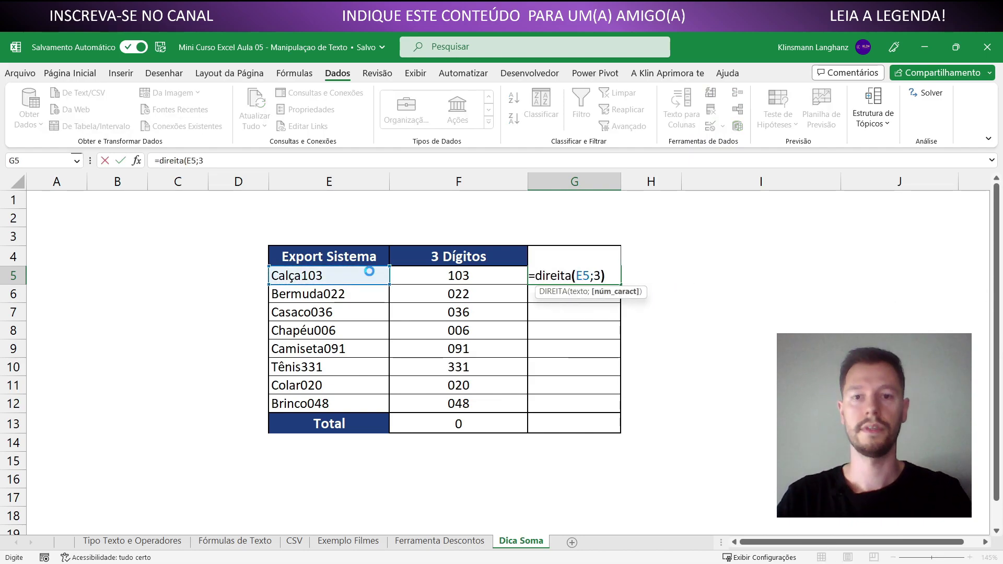
pyautogui.press('Return')
# - Fill the DIREITA formula from G5 down to G12
pyautogui.click(539, 271)
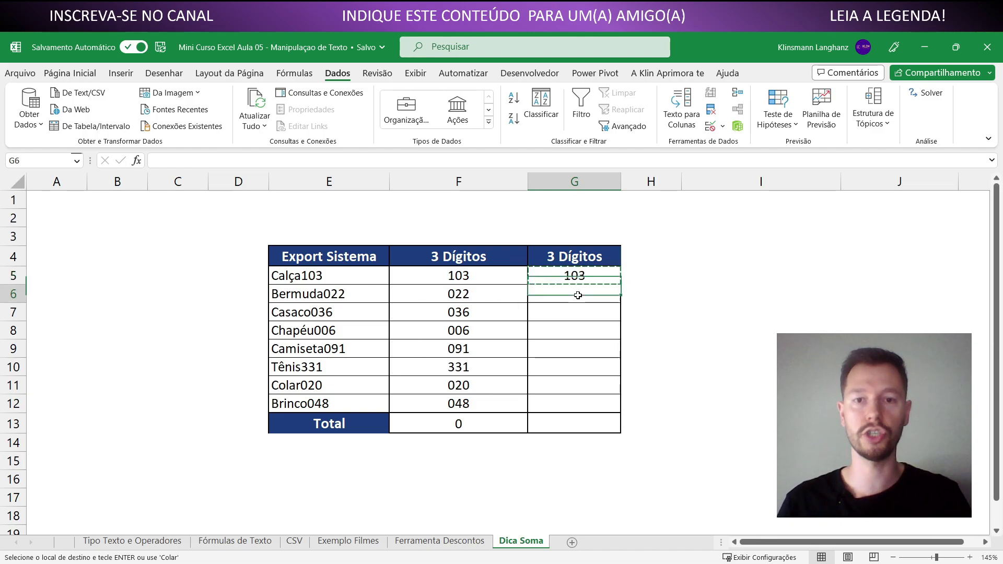
pyautogui.moveTo(574, 276); pyautogui.dragTo(575, 399)
pyautogui.hotkey('ctrl', 'd')
# - Sum G5:G12 in the Total row of column G with the SOMA function
pyautogui.click(565, 425)
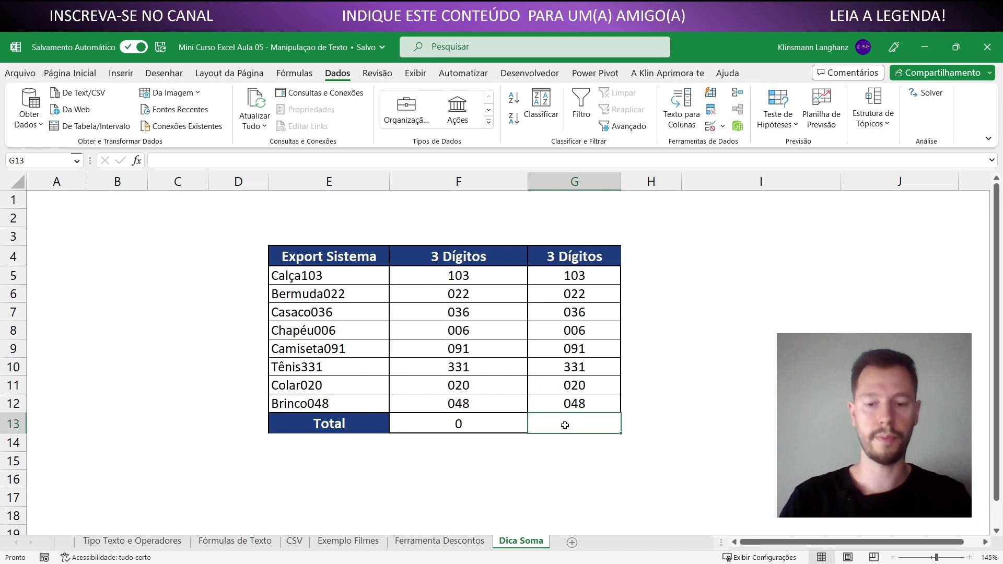
pyautogui.write('=soma(')
pyautogui.moveTo(545, 272); pyautogui.dragTo(575, 406)
pyautogui.press('Return')
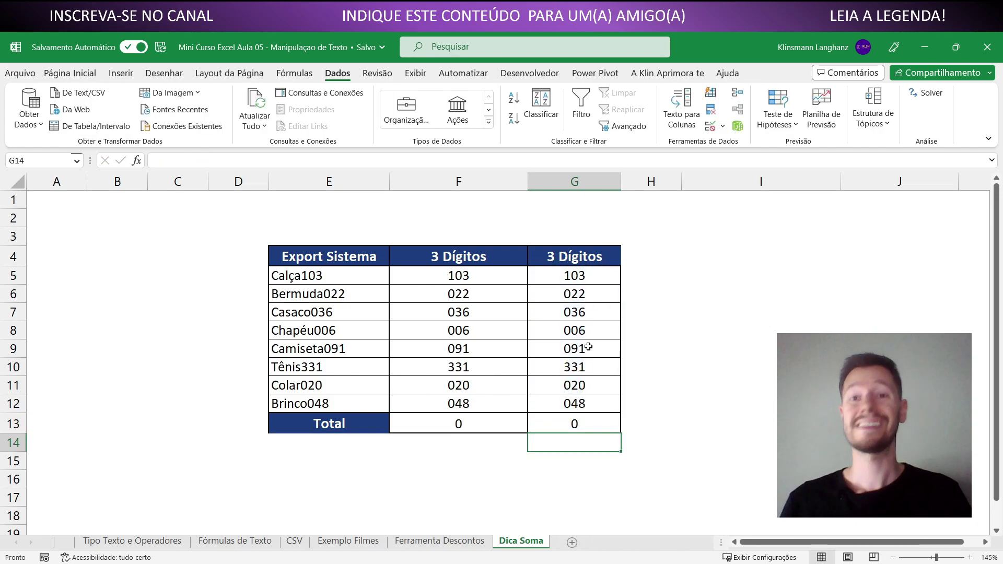
# - Convert G5's extracted text to a number, trying +0 and *1 before setting the formula to =DIREITA(E5;3)/1, and check the result
pyautogui.doubleClick(594, 275)
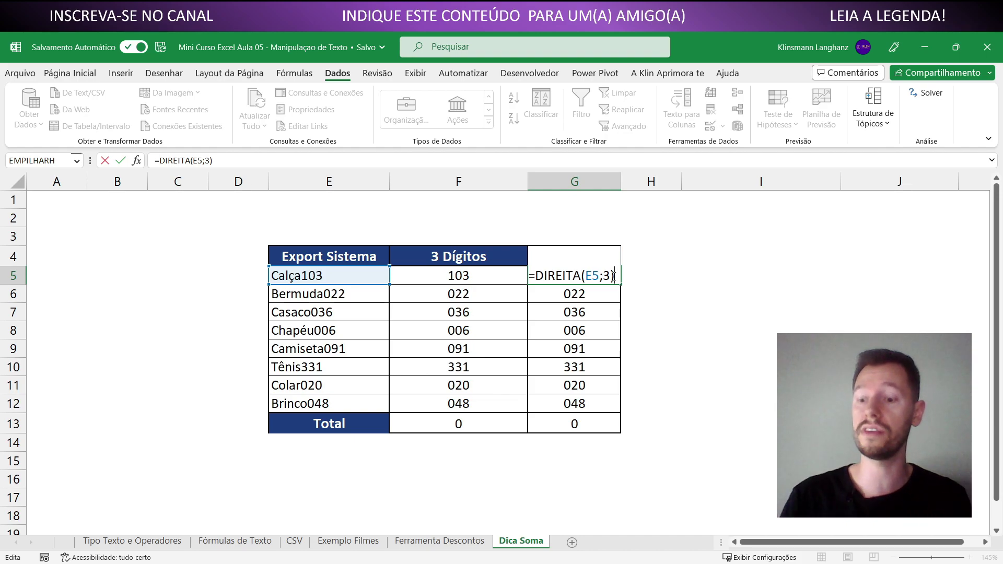
pyautogui.write('+0')
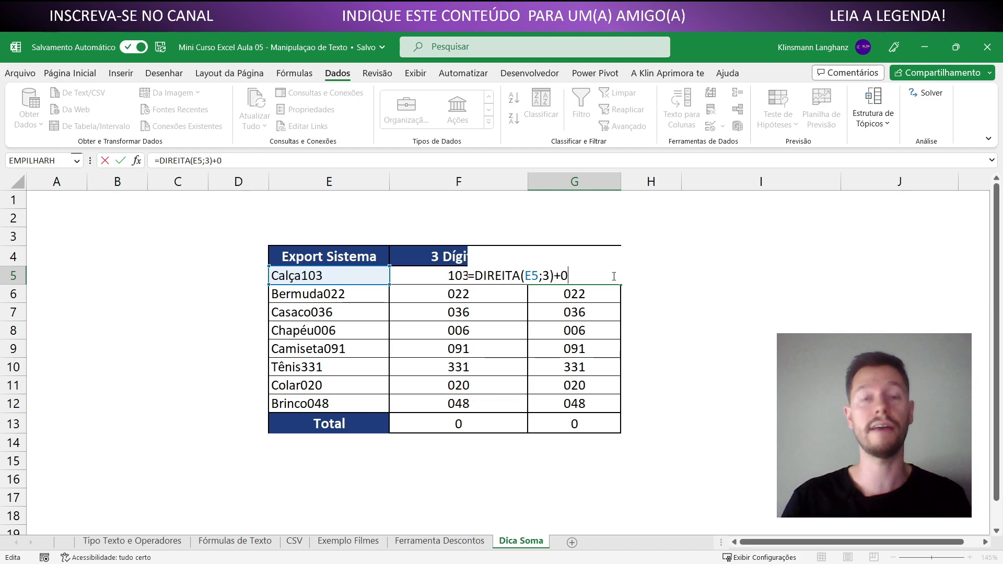
pyautogui.press('BackSpace')
pyautogui.press('BackSpace')
pyautogui.write('*1')
pyautogui.press('BackSpace')
pyautogui.press('BackSpace')
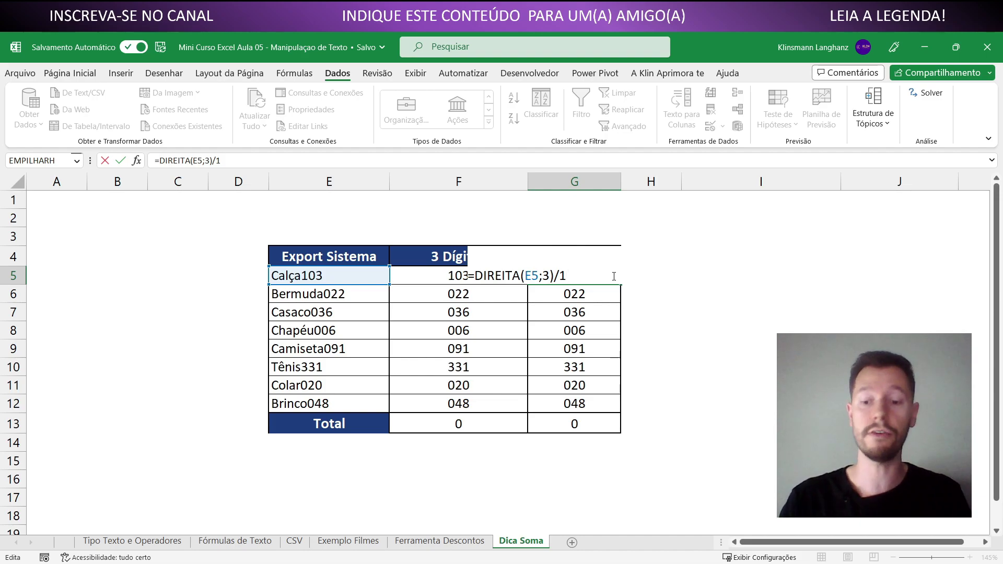
pyautogui.press('Return')
pyautogui.click(591, 433)
pyautogui.doubleClick(588, 276)
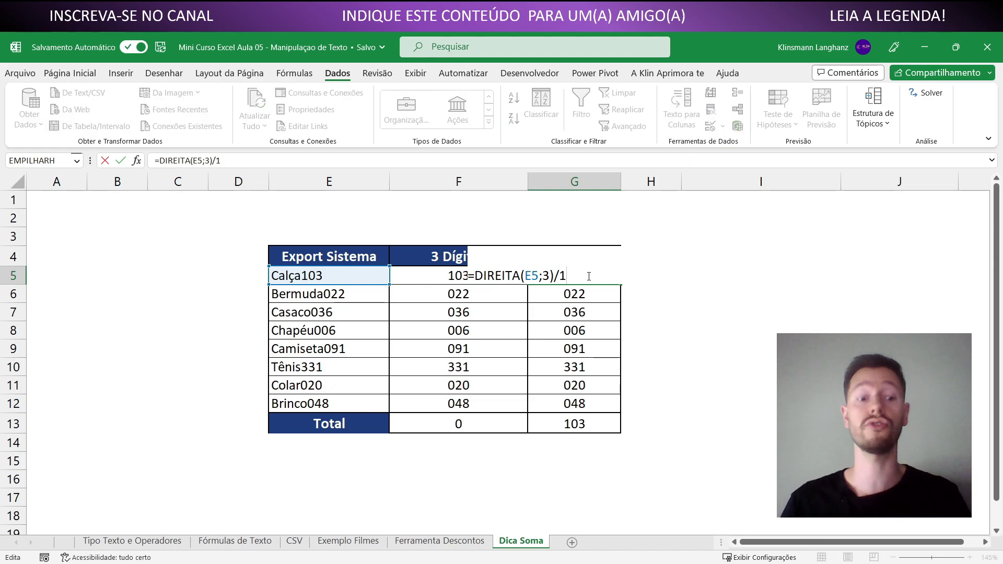
pyautogui.press('Escape')
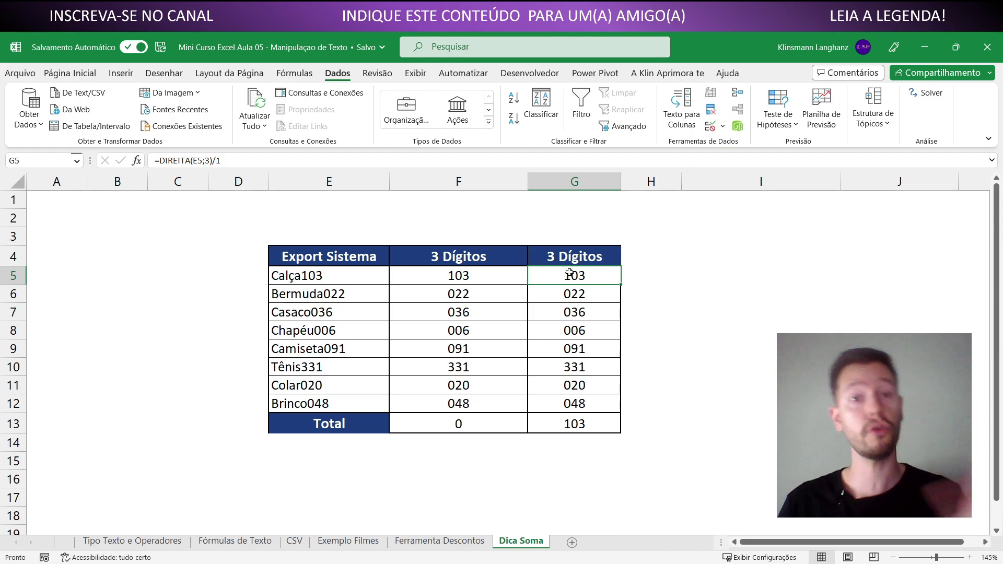
# - Copy G5, paste only its formula into G6:G12, and check the converted values and the SOMA formula in G13
pyautogui.hotkey('ctrl', 'c')
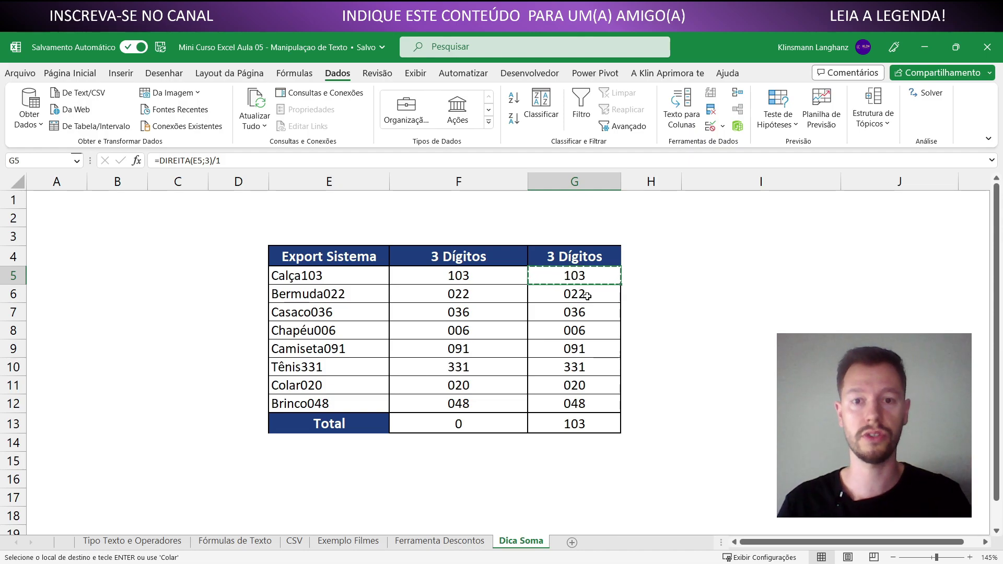
pyautogui.moveTo(586, 293); pyautogui.dragTo(584, 403)
pyautogui.rightClick(590, 385)
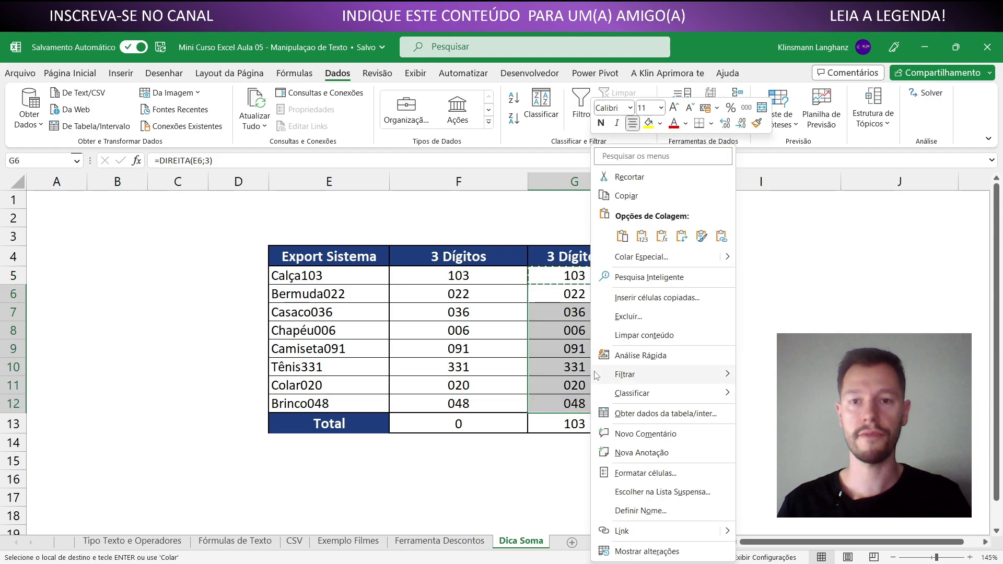
pyautogui.click(656, 239)
pyautogui.press('Escape')
pyautogui.click(596, 461)
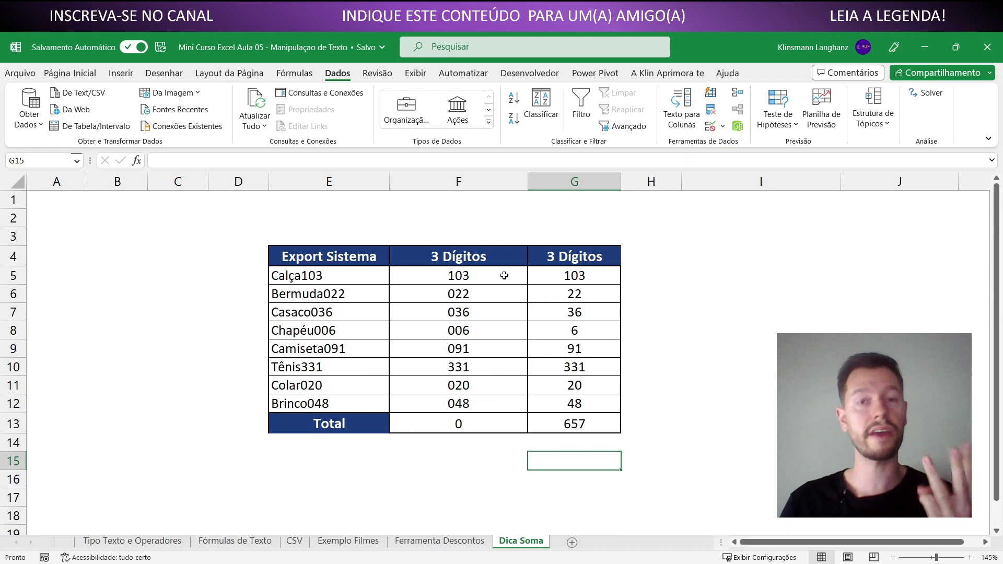
pyautogui.click(543, 291)
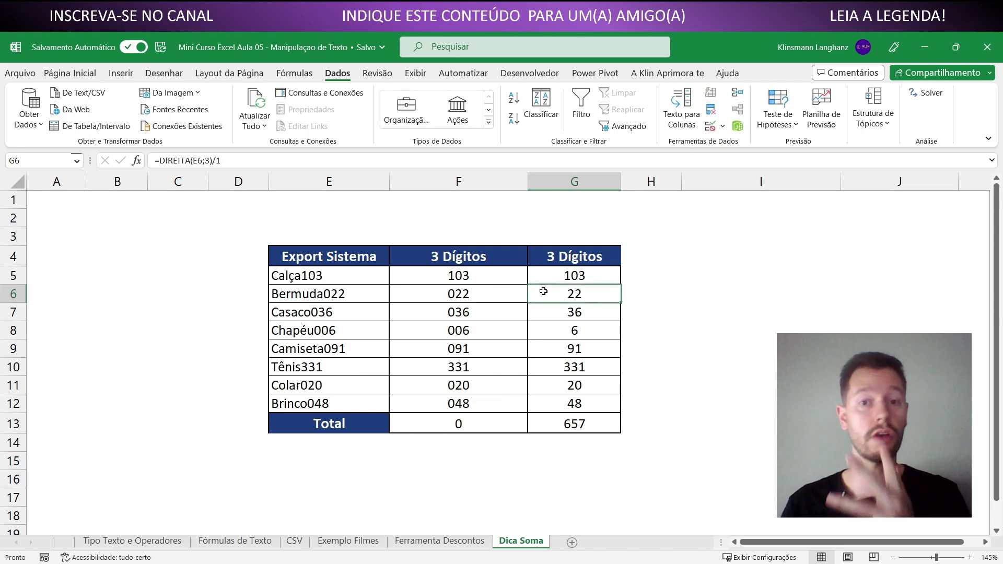
pyautogui.click(477, 332)
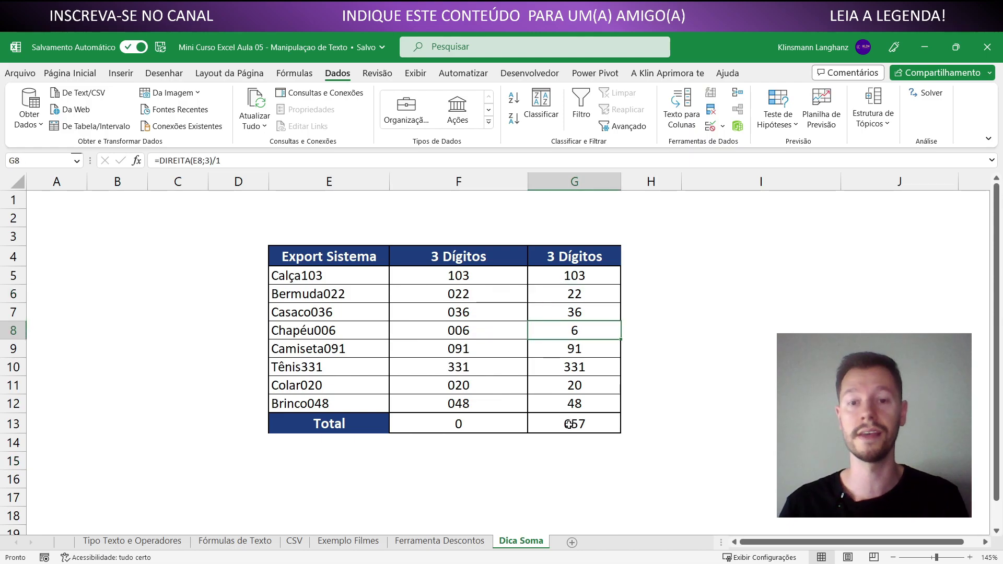
pyautogui.doubleClick(597, 427)
pyautogui.press('Escape')
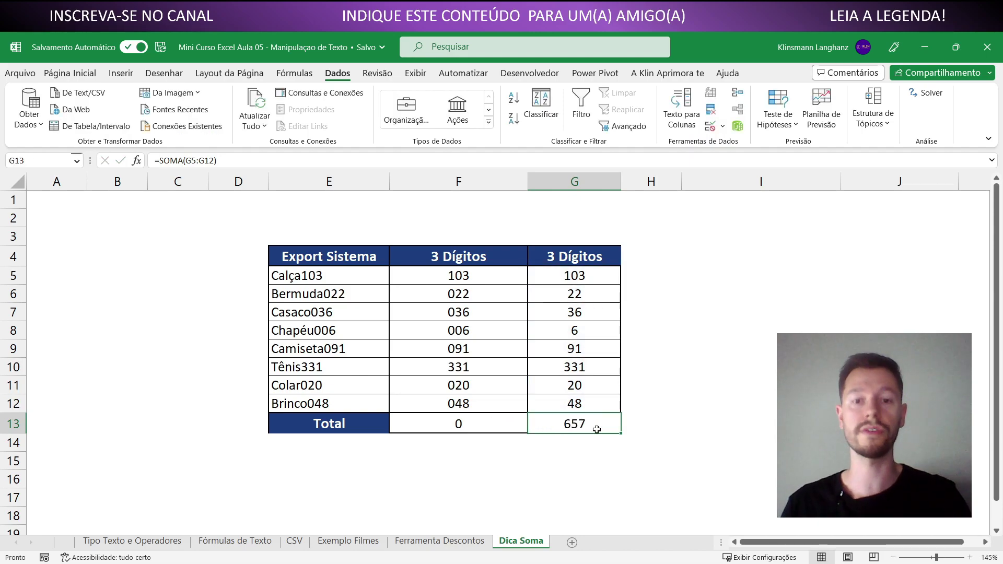